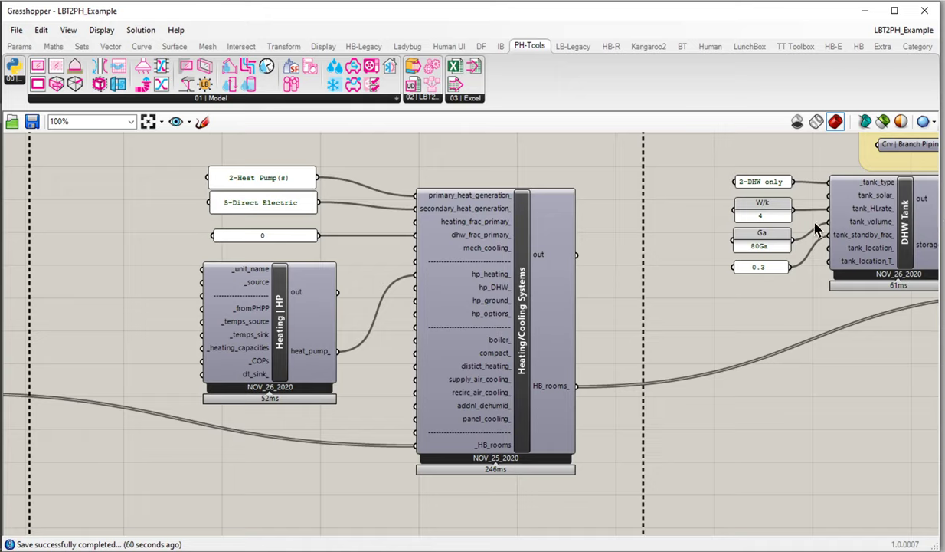
- Inspect the Heating | HP component, the hp_ground and hp_heating inputs it can feed, and the secondary heat generation panel
click(290, 326)
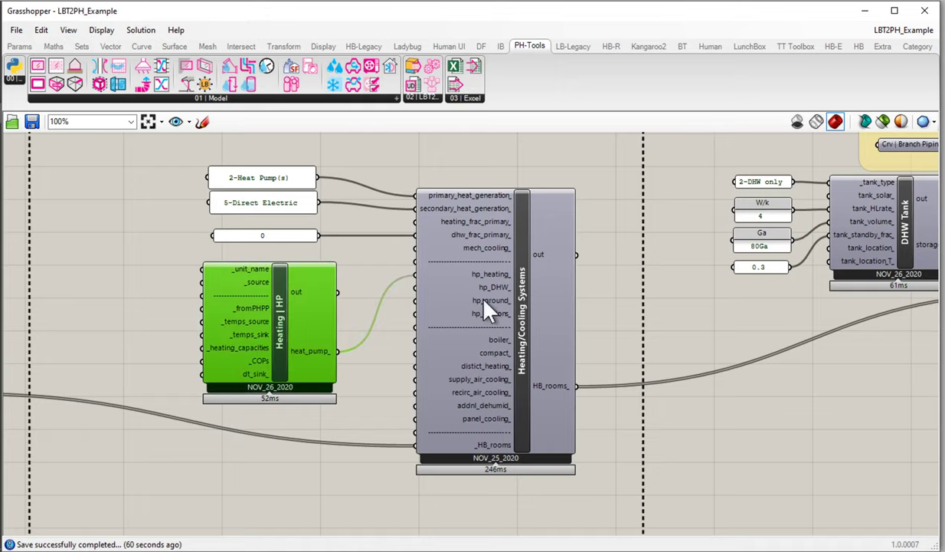
mouse_move(488, 307)
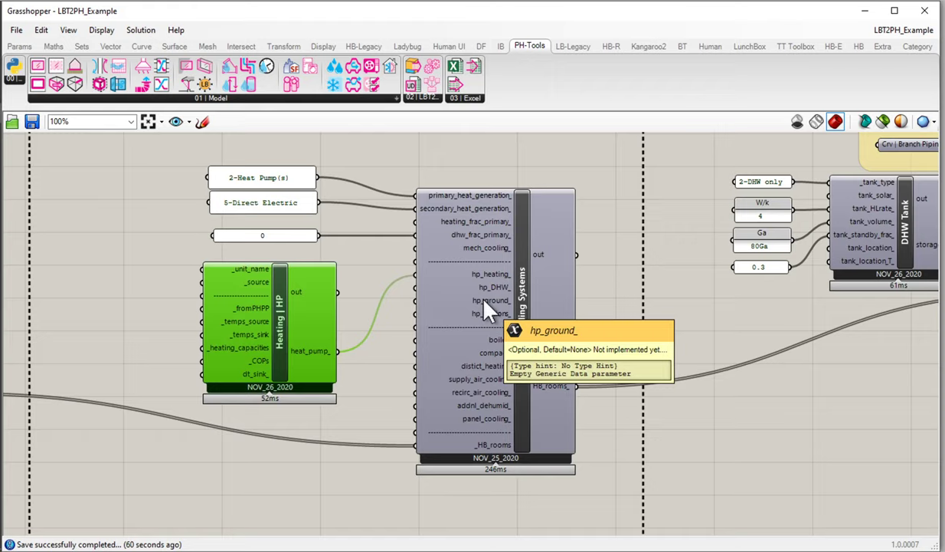
mouse_move(504, 274)
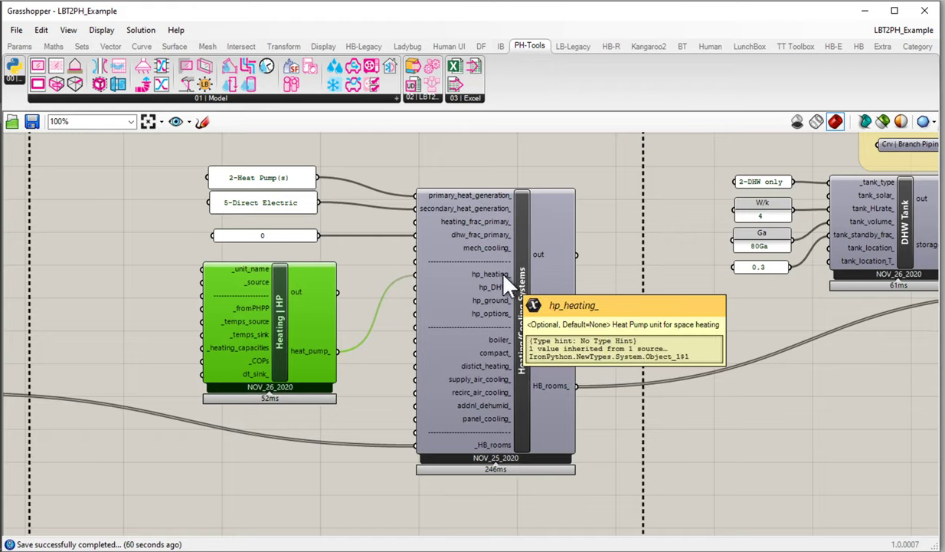
mouse_move(276, 215)
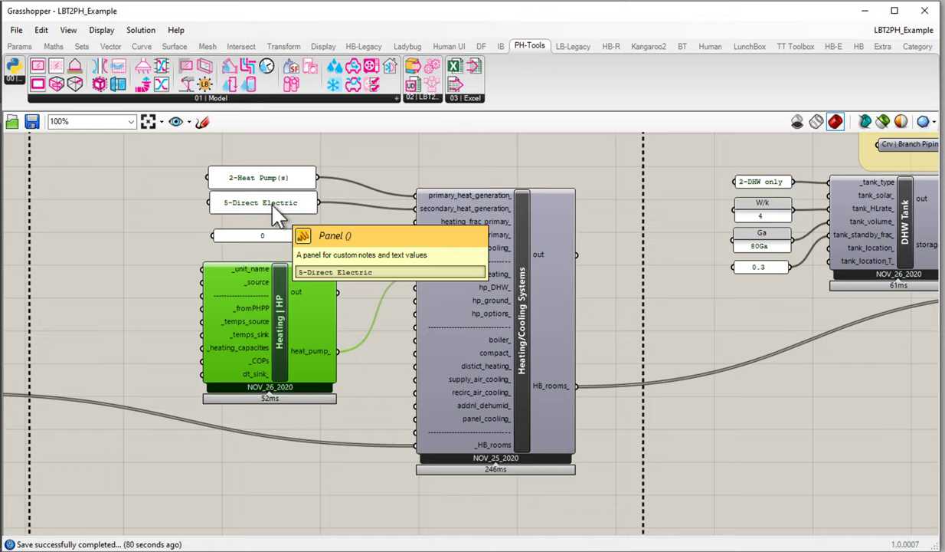
- Switch to the My_Results.xlsx workbook in Excel and maximize its window
mouse_move(57, 100)
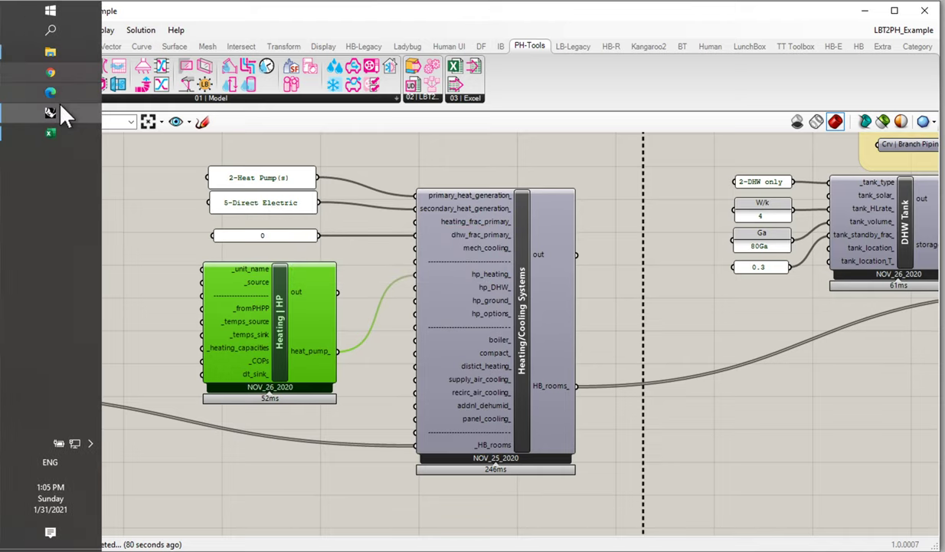
click(58, 139)
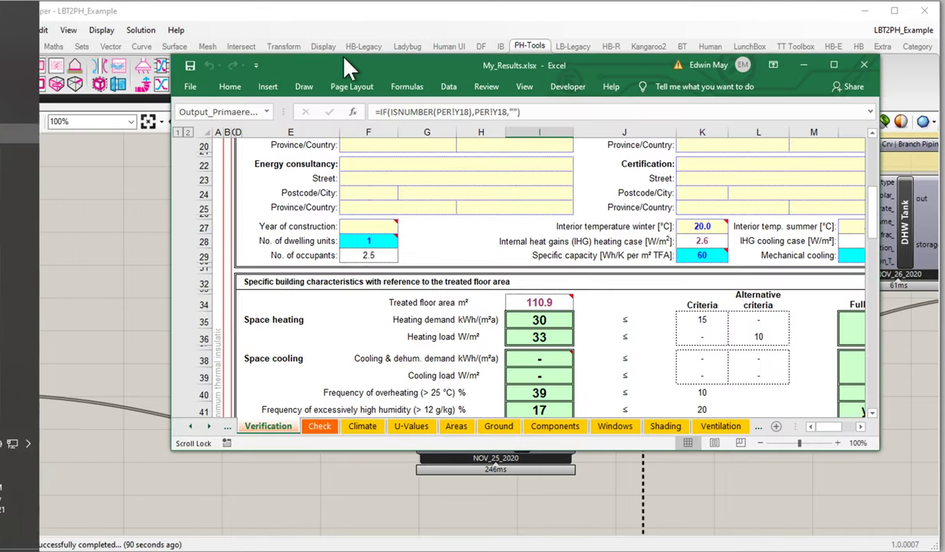
double_click(341, 63)
scroll(317, 244, up, 6)
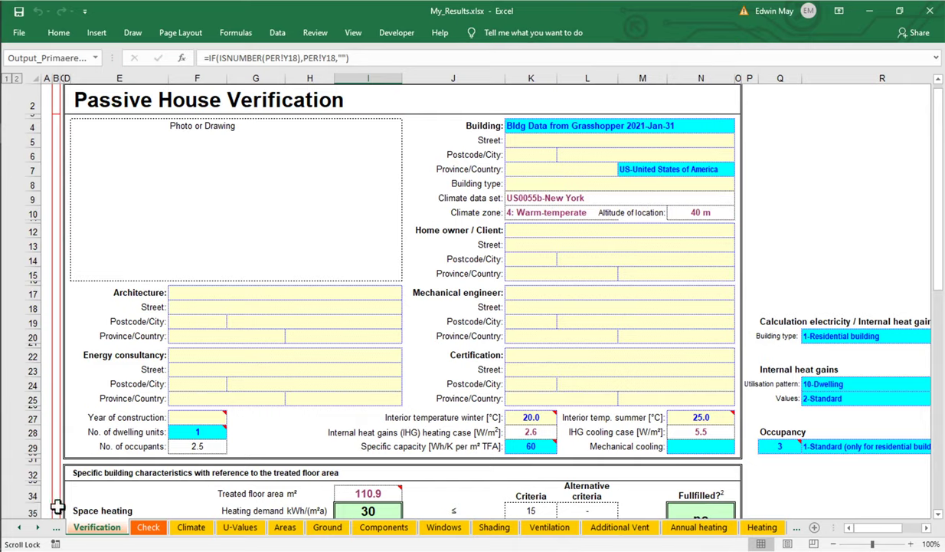
- Activate the PER worksheet of the workbook
right_click(23, 534)
scroll(123, 422, down, 5)
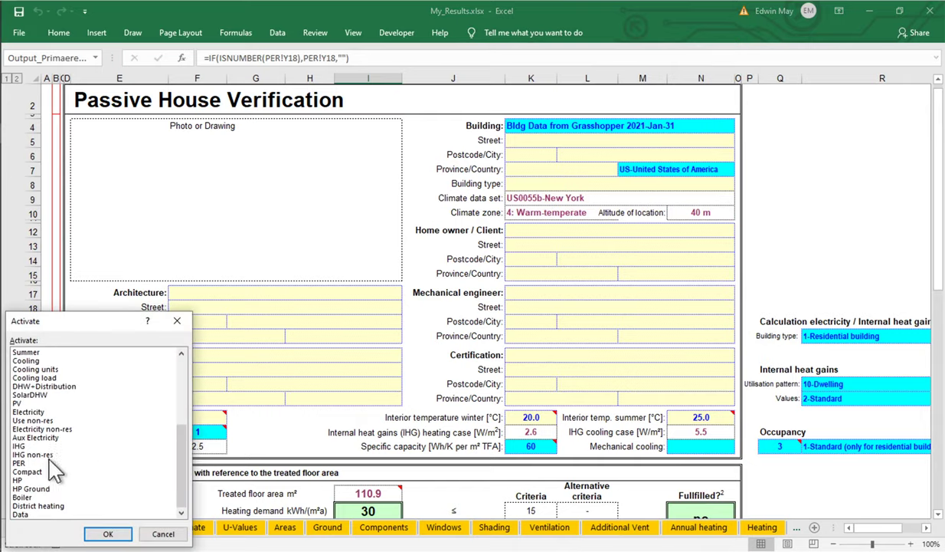
click(23, 462)
click(108, 534)
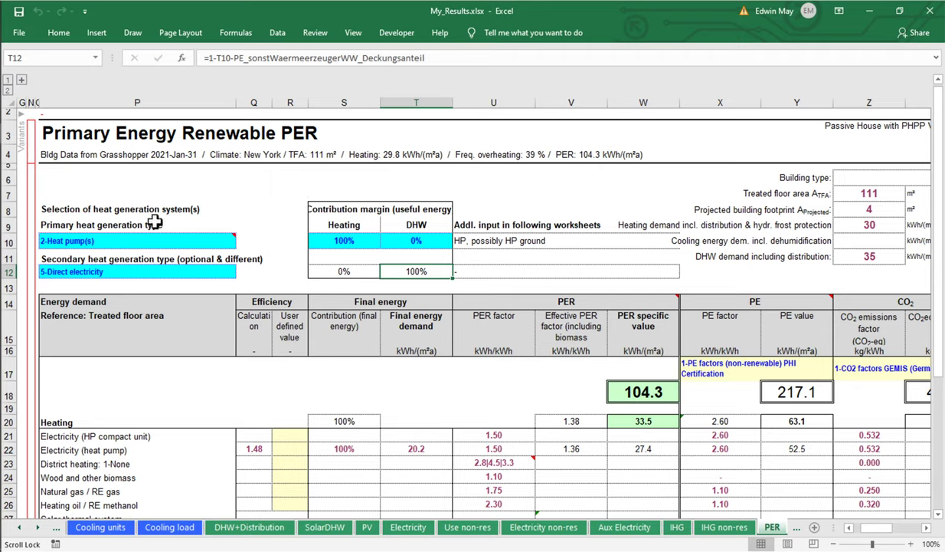
- Review the primary heat generation type, its heating and DHW contributions, and the calculated efficiency of the Electricity (heat pump) row
click(120, 239)
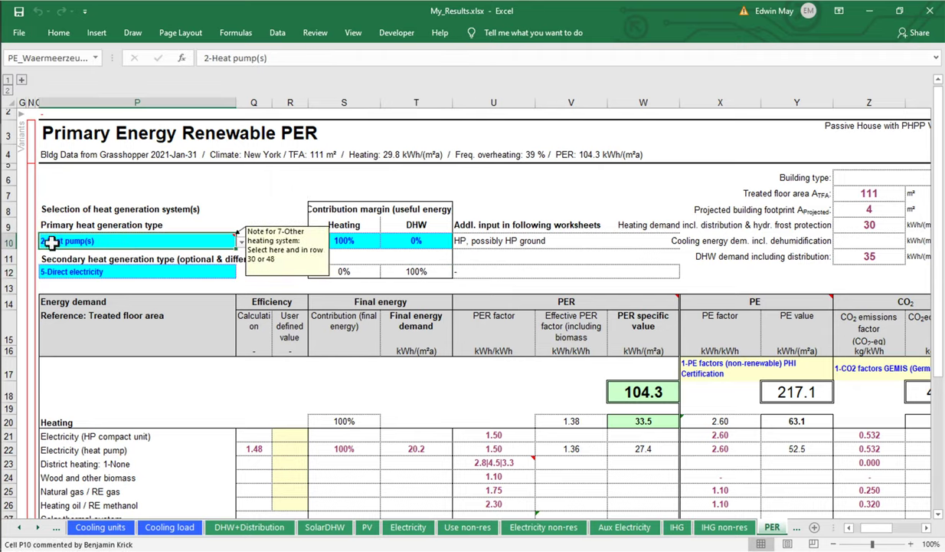
mouse_move(80, 240)
click(360, 242)
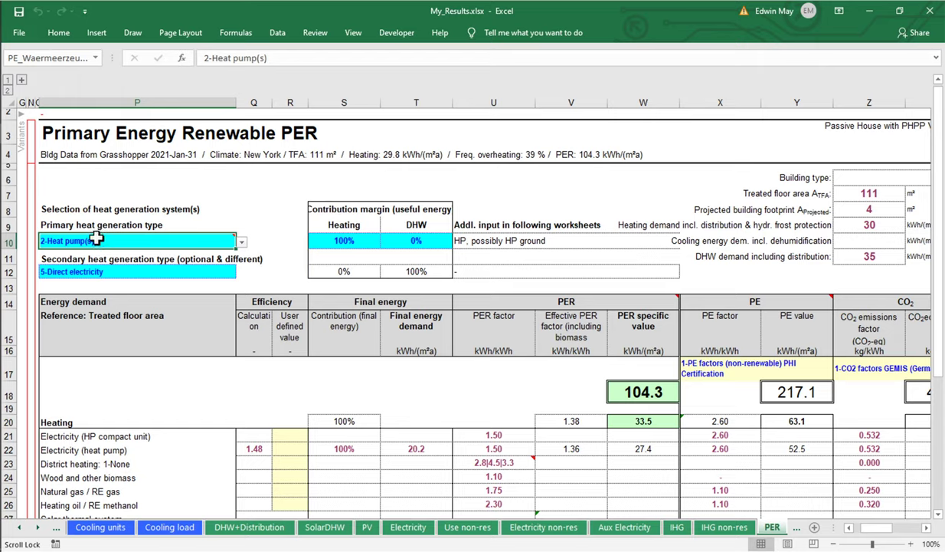
mouse_move(94, 240)
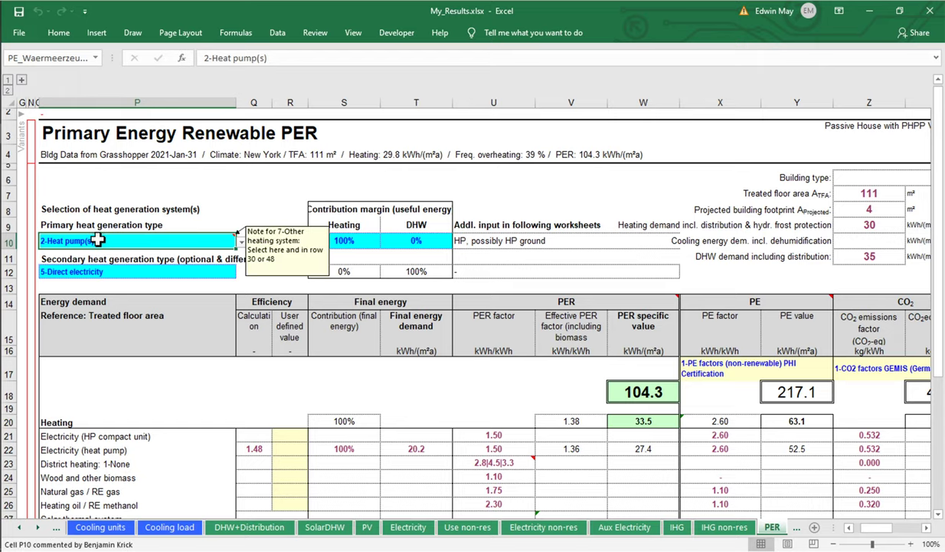
scroll(98, 240, down, 2)
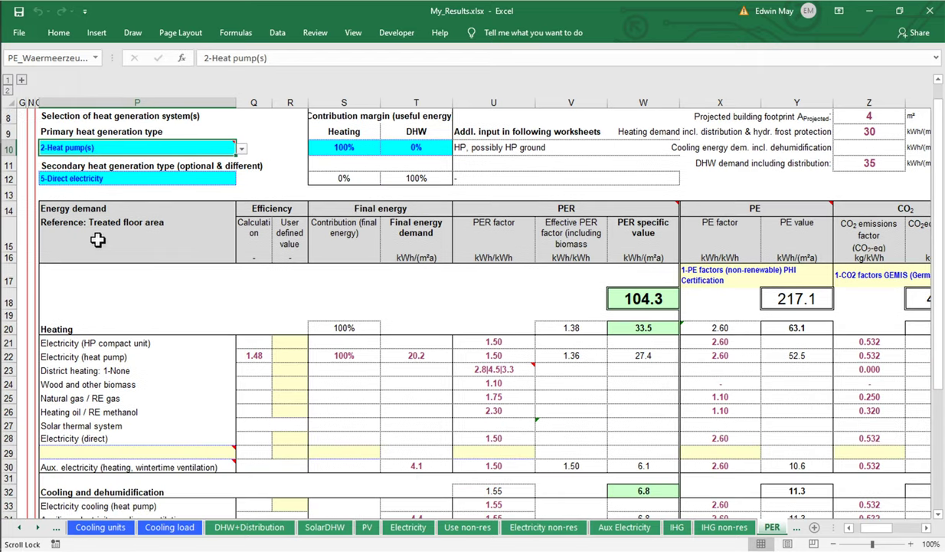
click(269, 360)
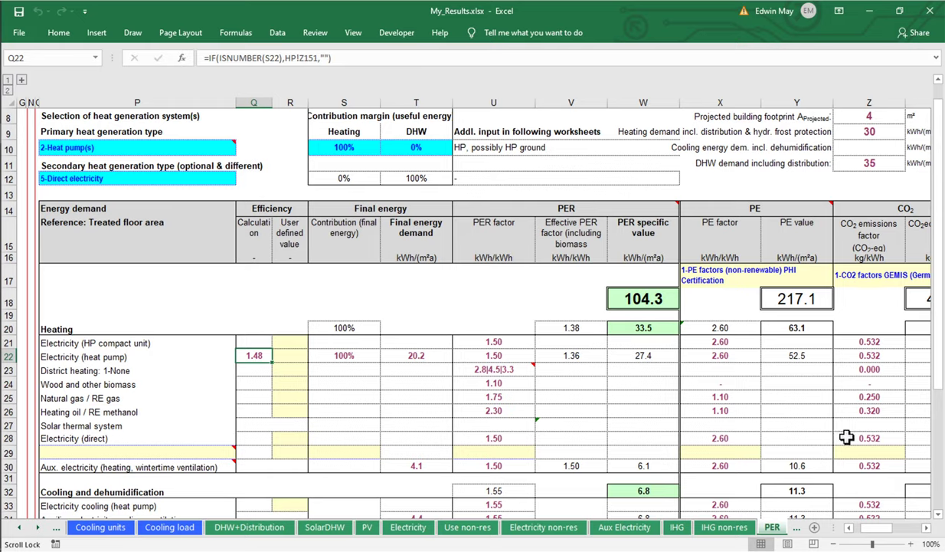
- Open the HP worksheet of the workbook
mouse_move(887, 530)
mouse_down()
mouse_move(908, 529)
mouse_move(879, 539)
mouse_up()
click(36, 527)
click(36, 527)
click(37, 527)
click(37, 527)
click(36, 527)
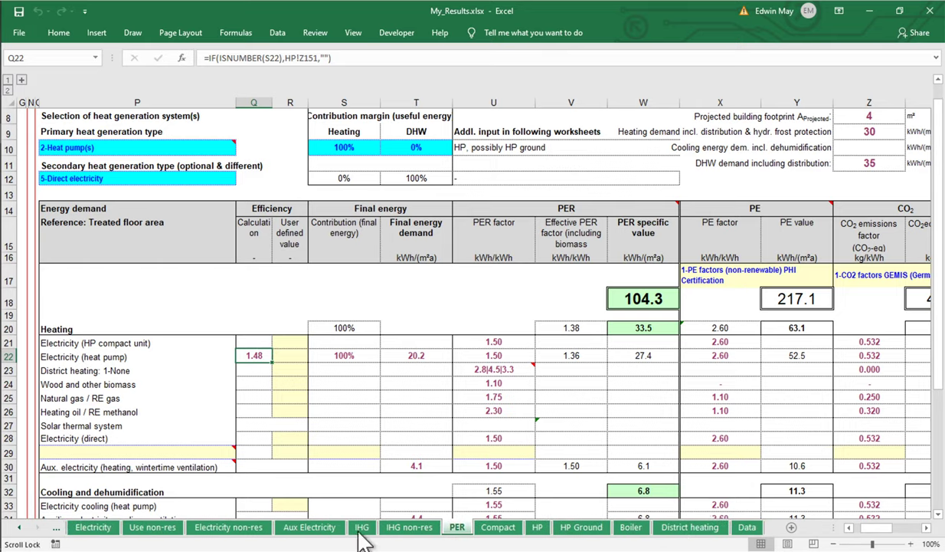
click(539, 528)
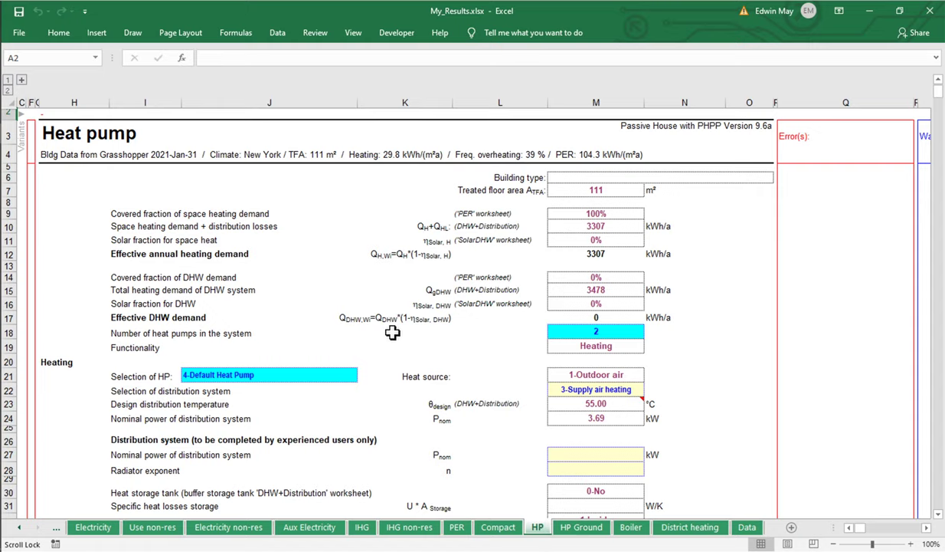
- Examine the heat pump selected for heating in the Heating section of the worksheet
scroll(392, 331, down, 2)
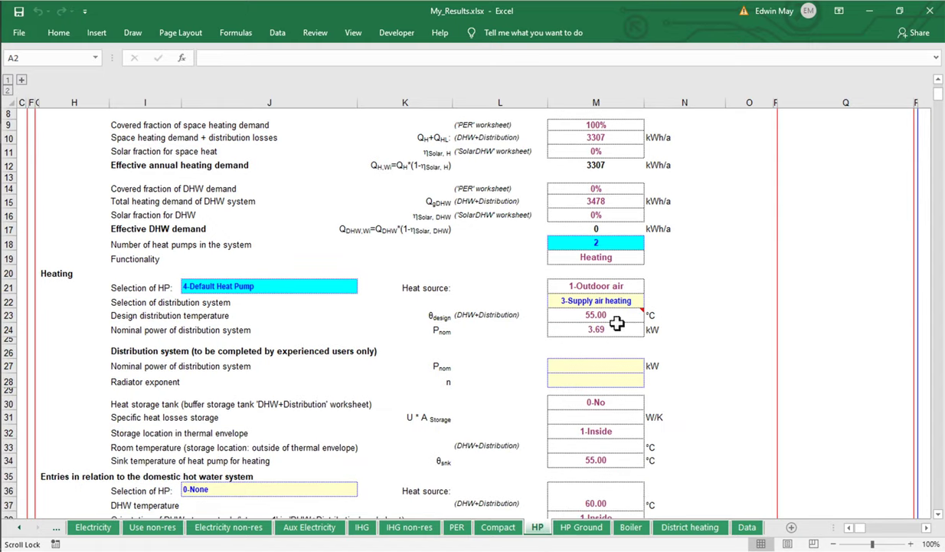
click(250, 286)
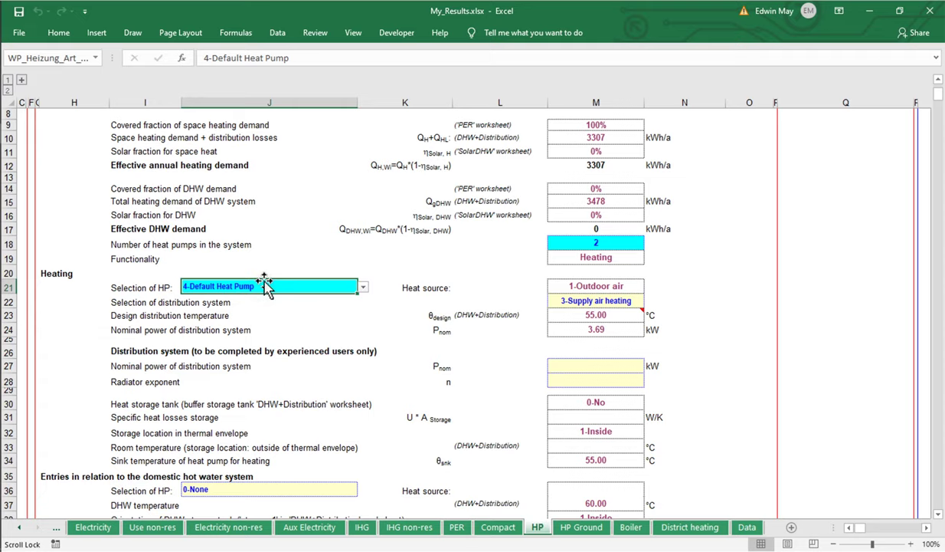
scroll(227, 385, down, 1)
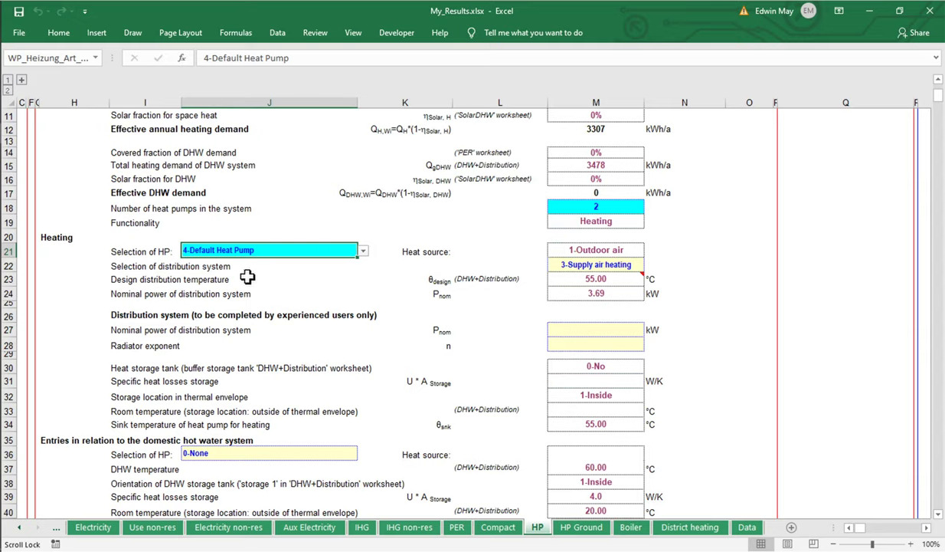
- Locate the unit data of heat pump number 4, Default Heat Pump, and select its values for test points 1 to 10
scroll(244, 279, down, 7)
scroll(243, 278, down, 15)
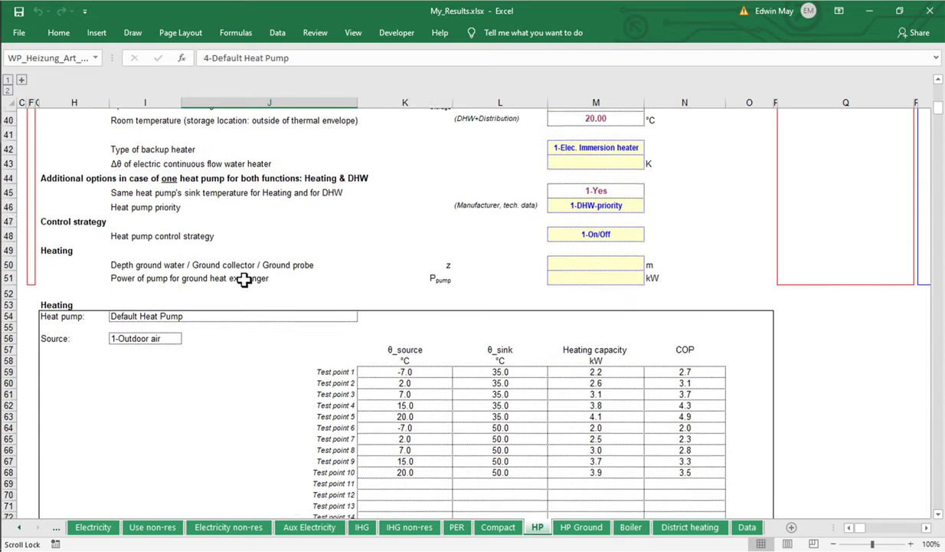
scroll(240, 280, down, 7)
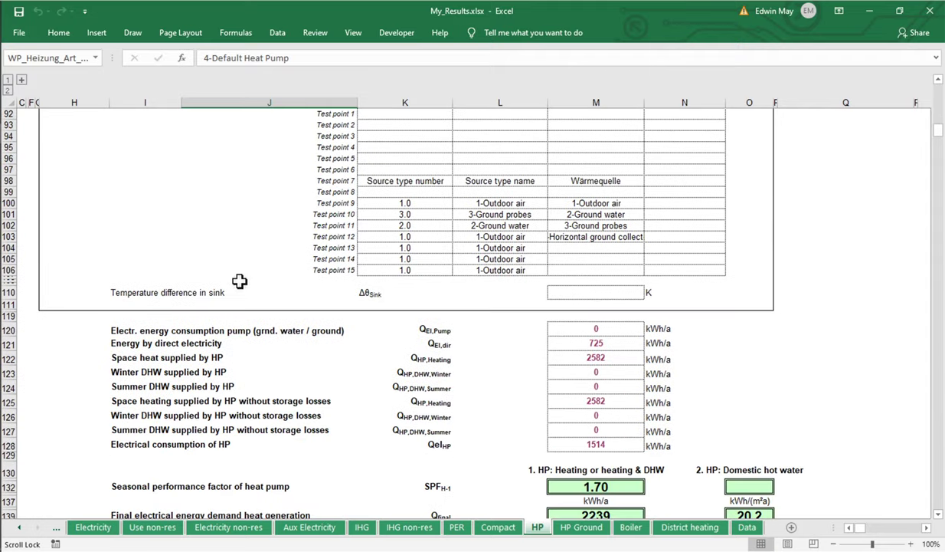
scroll(235, 282, down, 10)
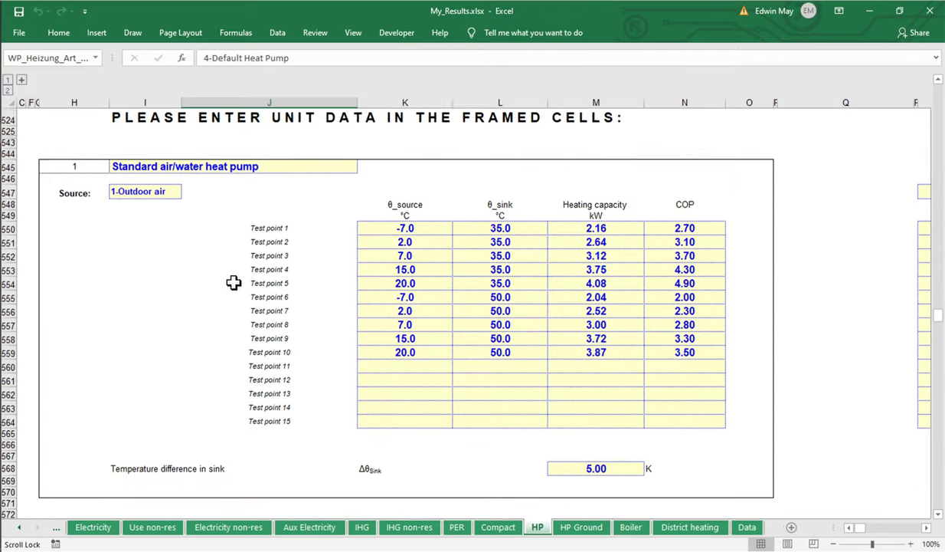
scroll(231, 285, down, 10)
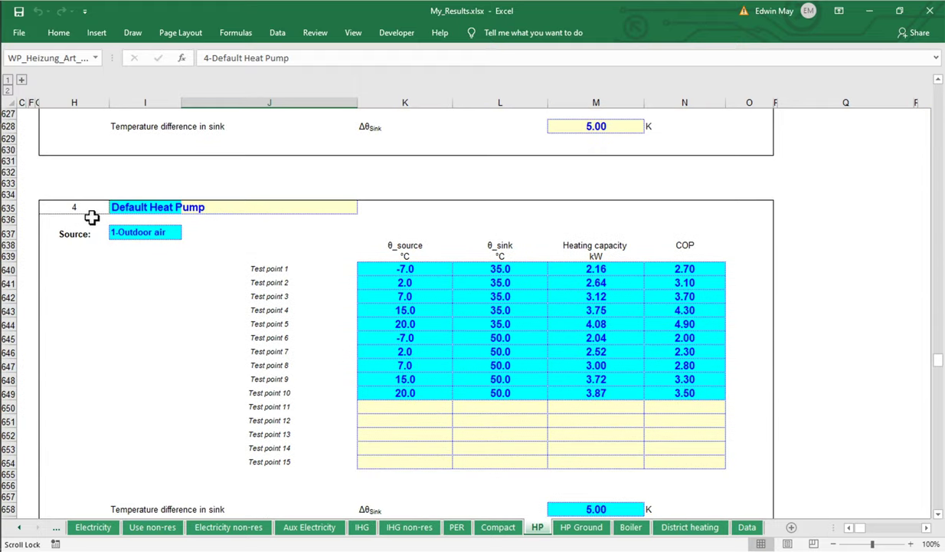
click(77, 209)
click(132, 213)
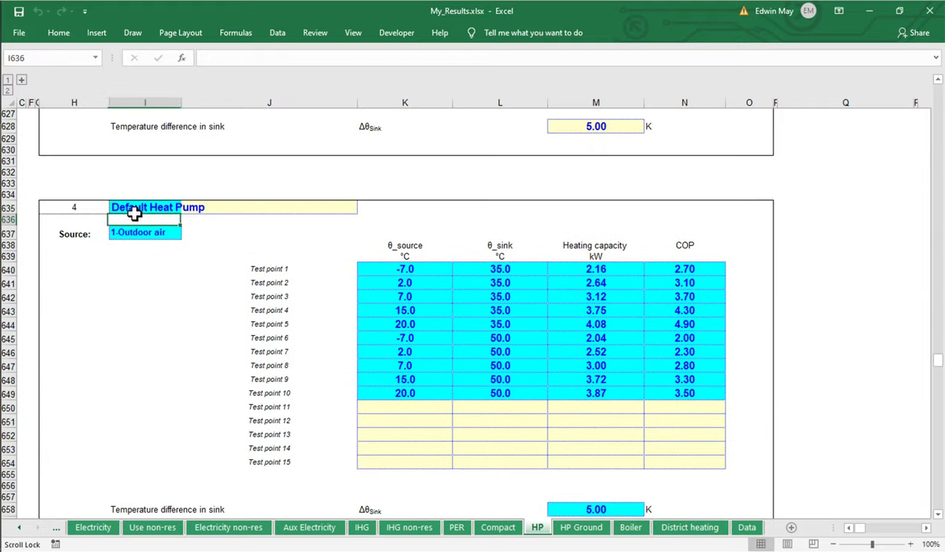
drag(383, 270, 693, 395)
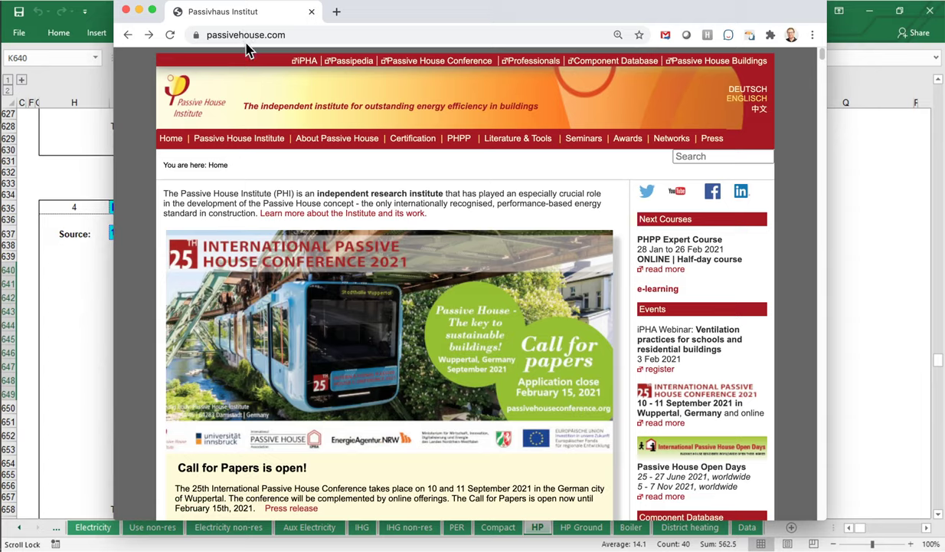
- Switch to the Passive House Institute website in the browser and find the Heat Pump tool on the Tools & aids page
mouse_move(497, 140)
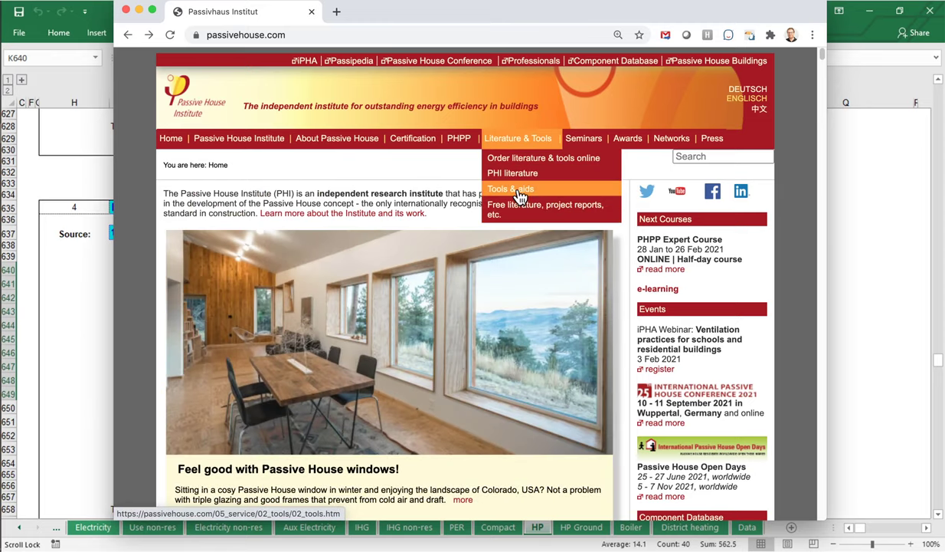
click(518, 197)
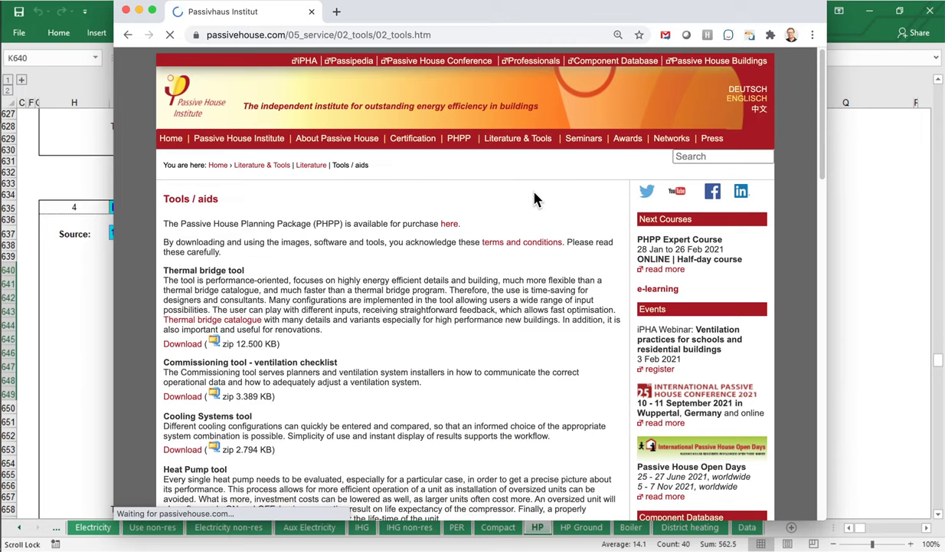
scroll(179, 222, down, 2)
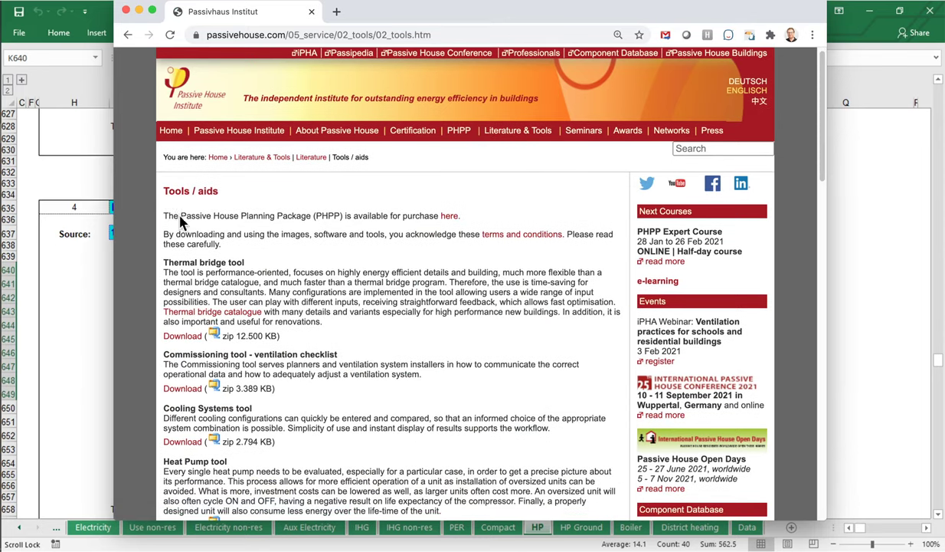
scroll(179, 249, down, 3)
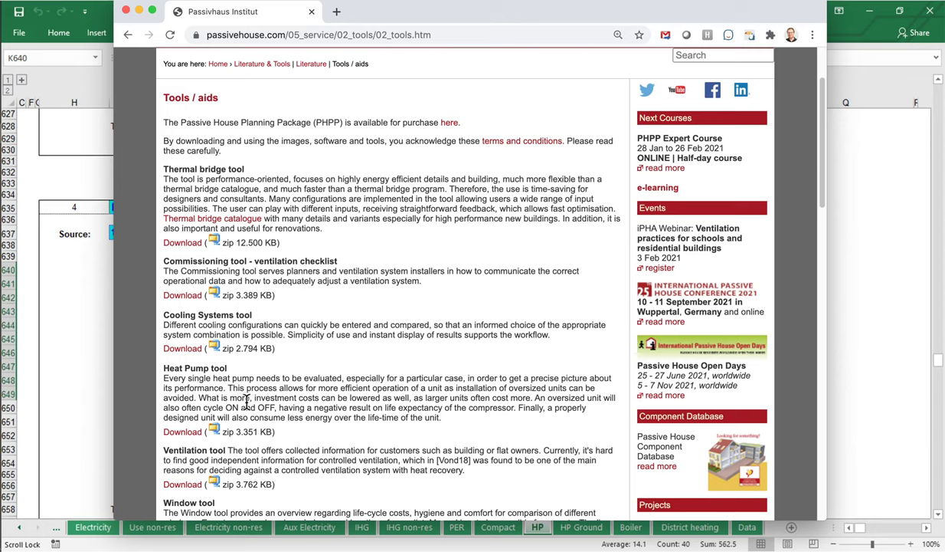
- Highlight the Heat Pump tool description and download the tool's zip file
drag(286, 434, 162, 363)
scroll(365, 409, down, 4)
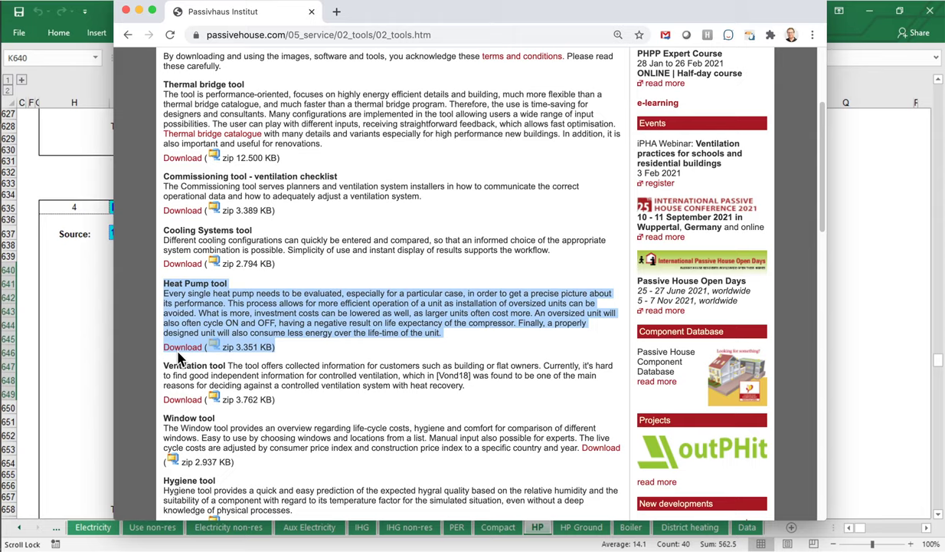
click(188, 347)
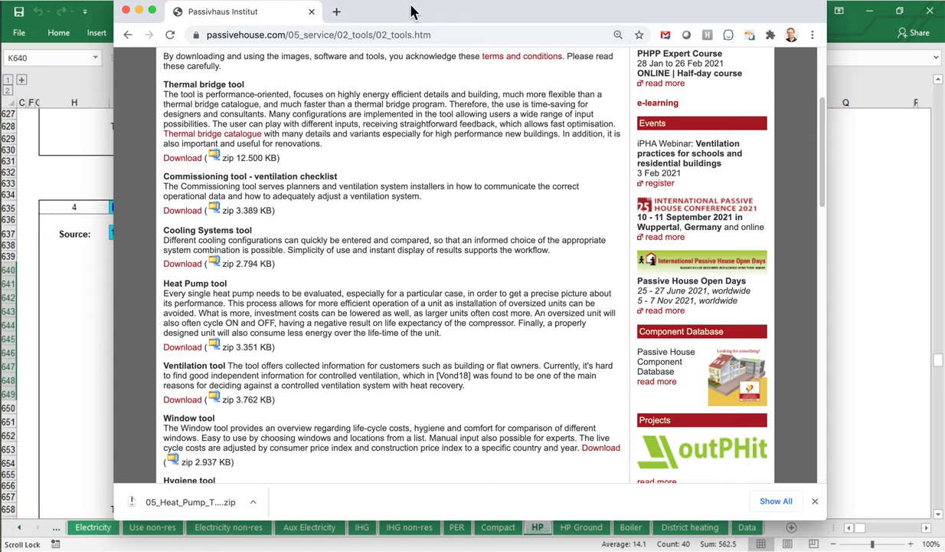
- Move the browser out of the way and open PHI Heat Pump Tool.xlsm from the LBT2PH_example folder in File Explorer
drag(411, 12, 944, 12)
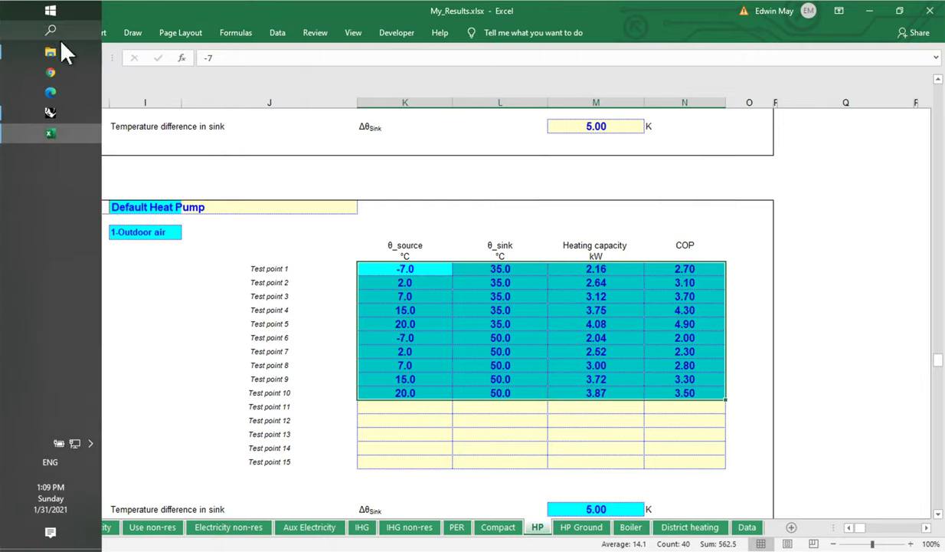
click(50, 52)
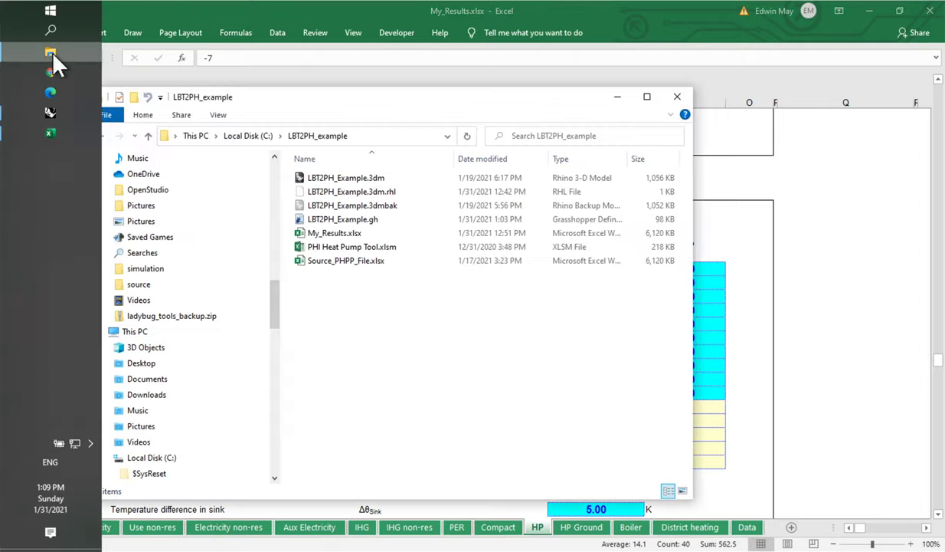
click(341, 247)
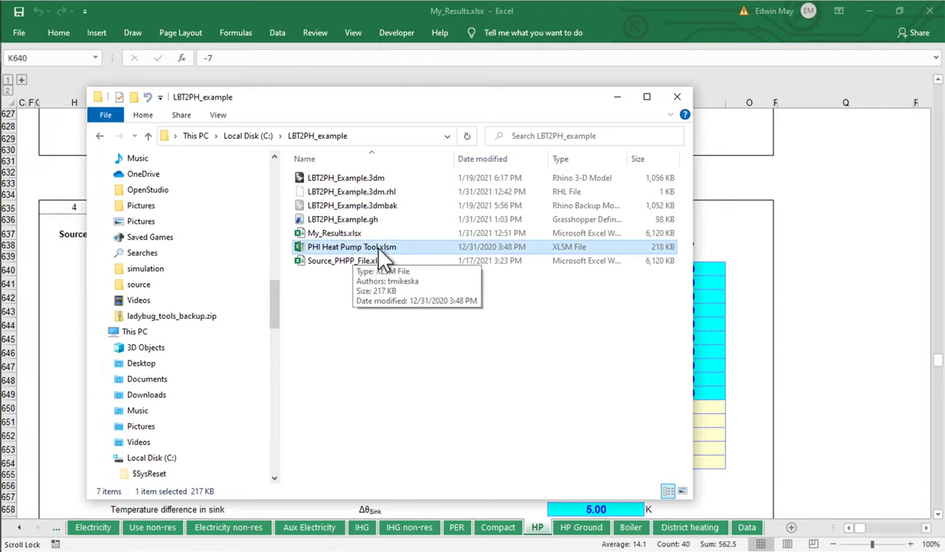
double_click(329, 248)
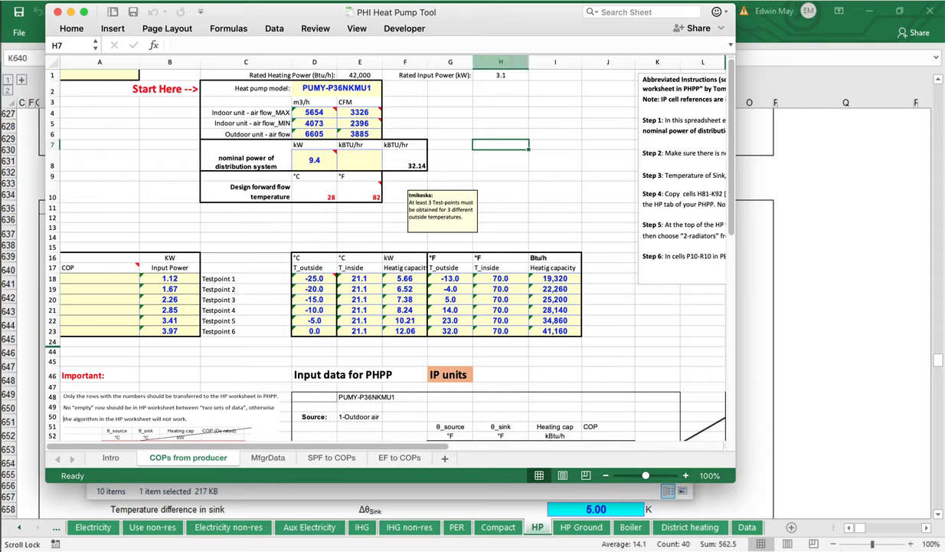
- Enlarge the PHI Heat Pump Tool window and read the Intro sheet's usage notes, references and nomenclature at 77% zoom
drag(734, 480, 879, 527)
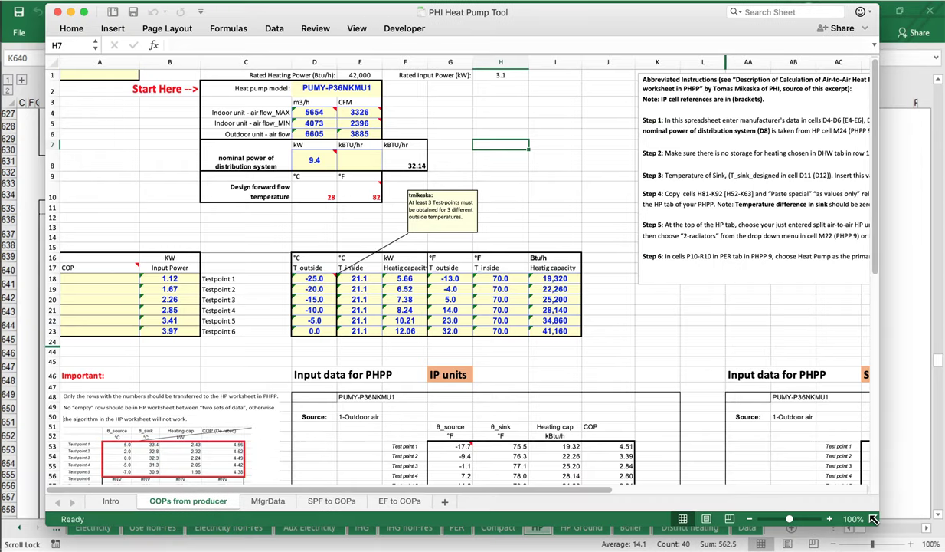
click(108, 501)
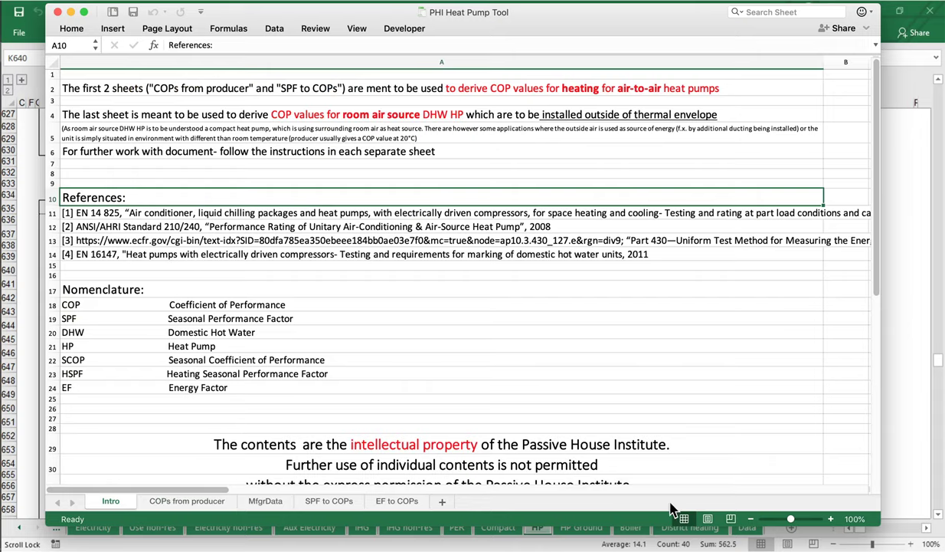
click(790, 518)
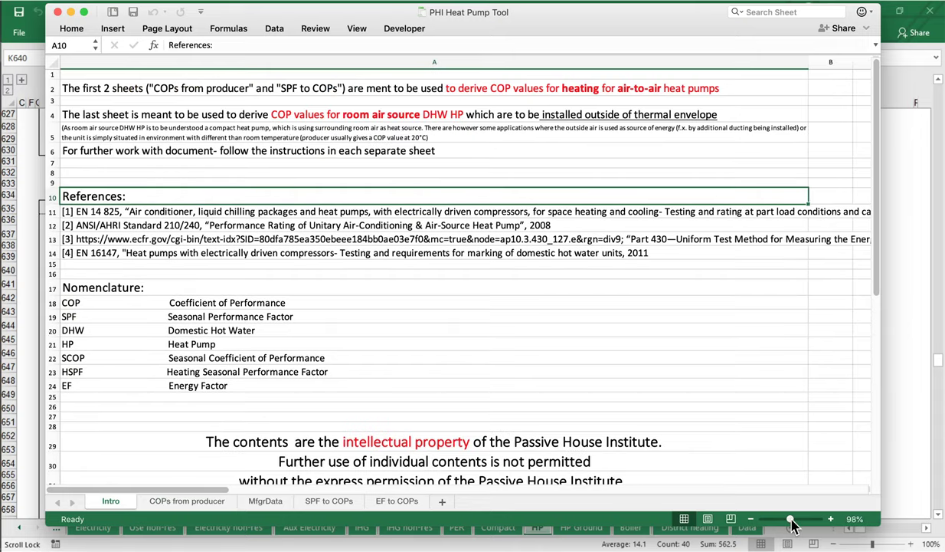
drag(791, 520, 783, 519)
scroll(172, 323, down, 3)
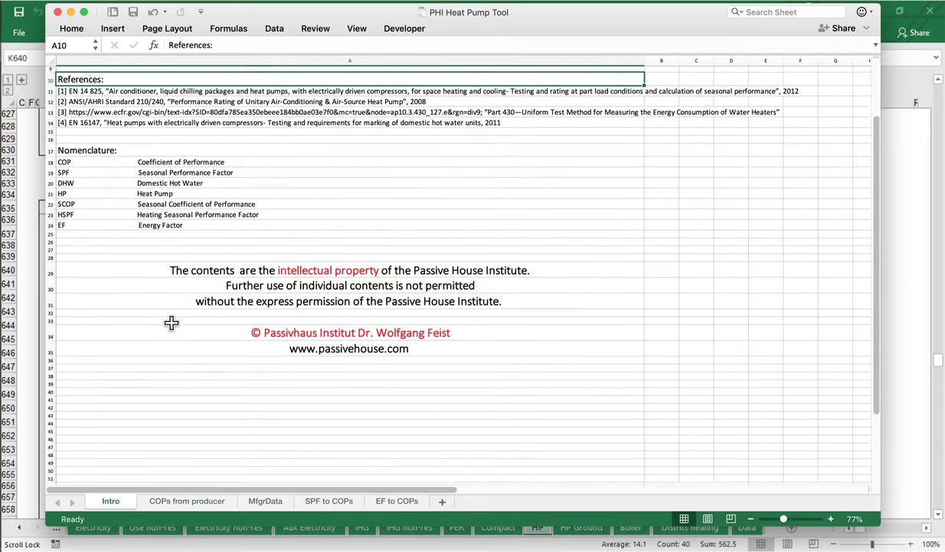
scroll(171, 322, up, 3)
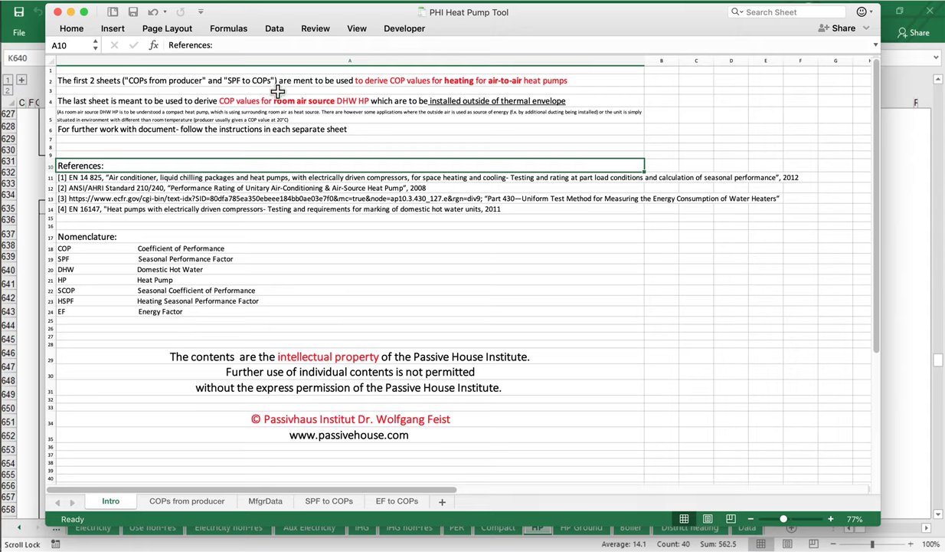
click(356, 27)
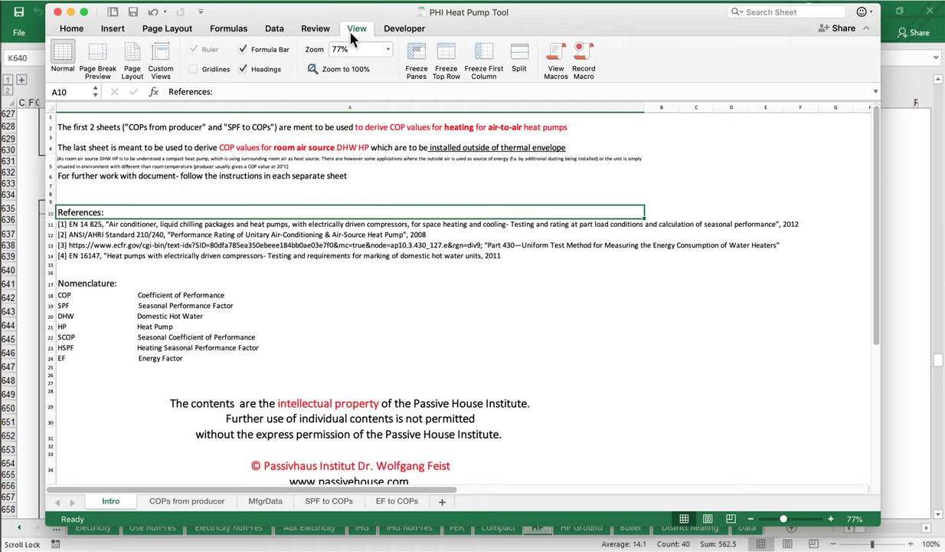
click(355, 29)
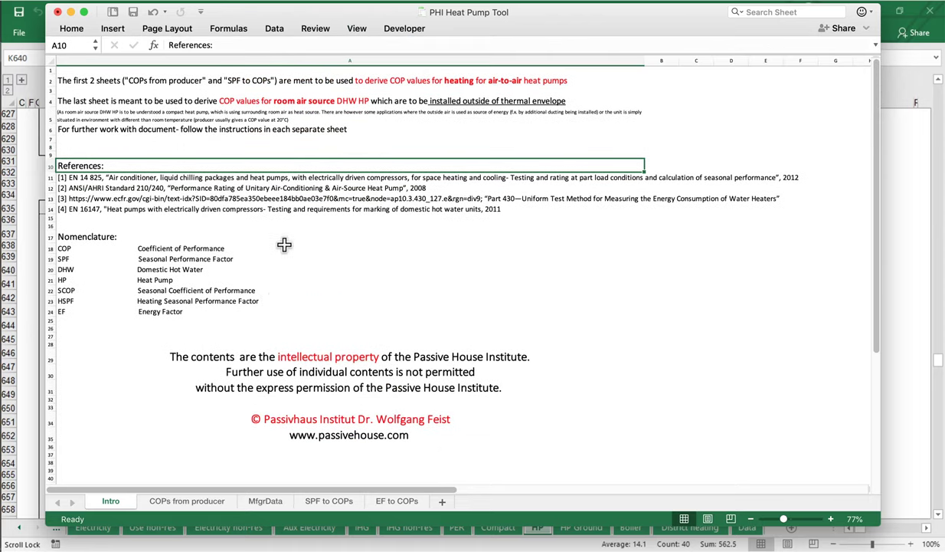
- Open the COPs from producer sheet, widen the window, set the zoom to 182% and read the abbreviated instructions beside the input cells
click(187, 501)
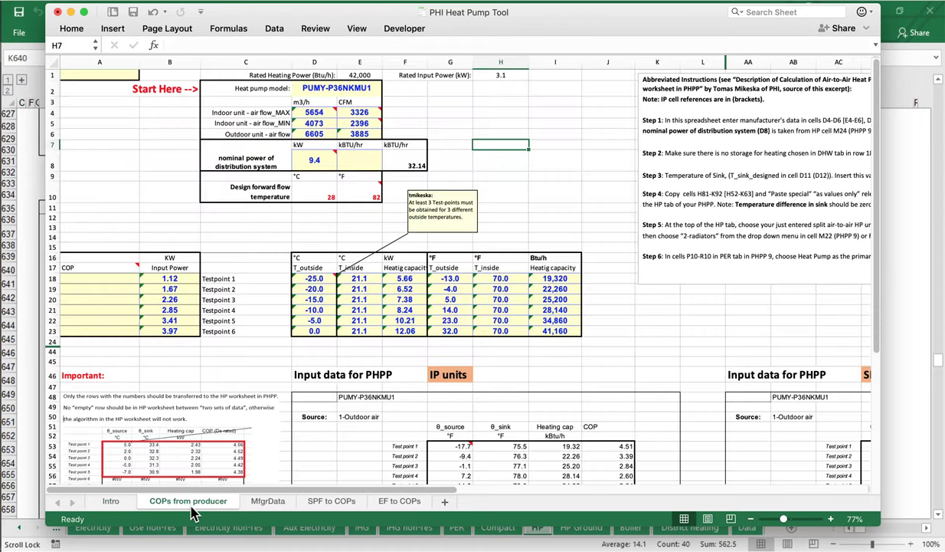
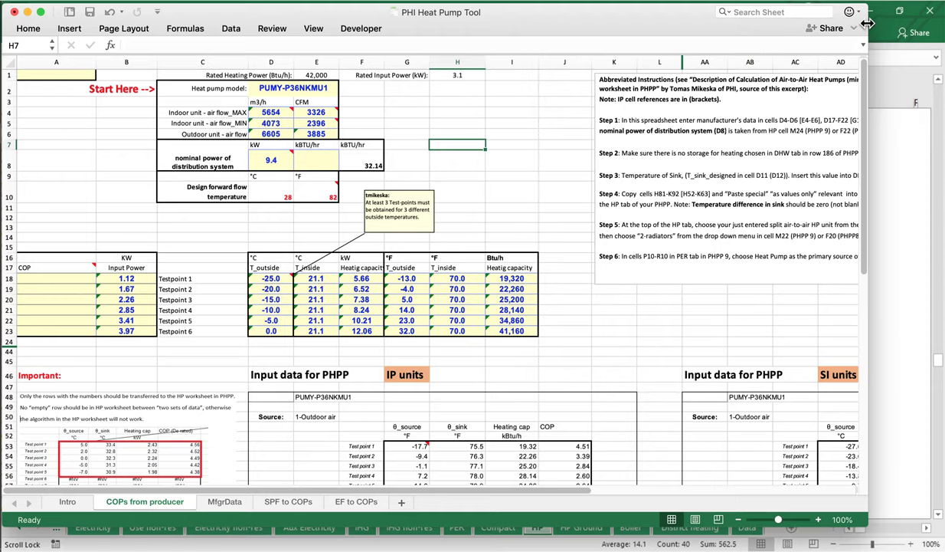
drag(865, 26, 916, 30)
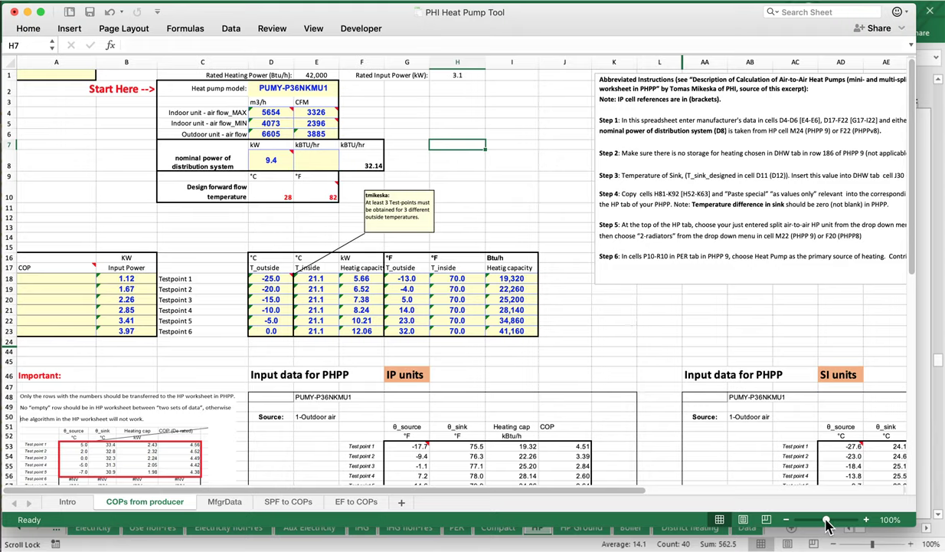
drag(827, 520, 833, 520)
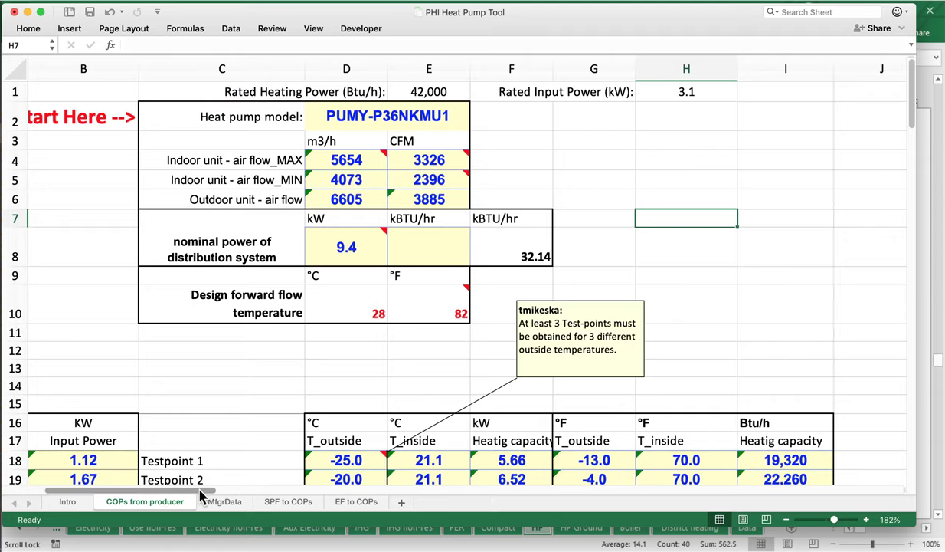
scroll(230, 482, right, 5)
scroll(333, 502, right, 5)
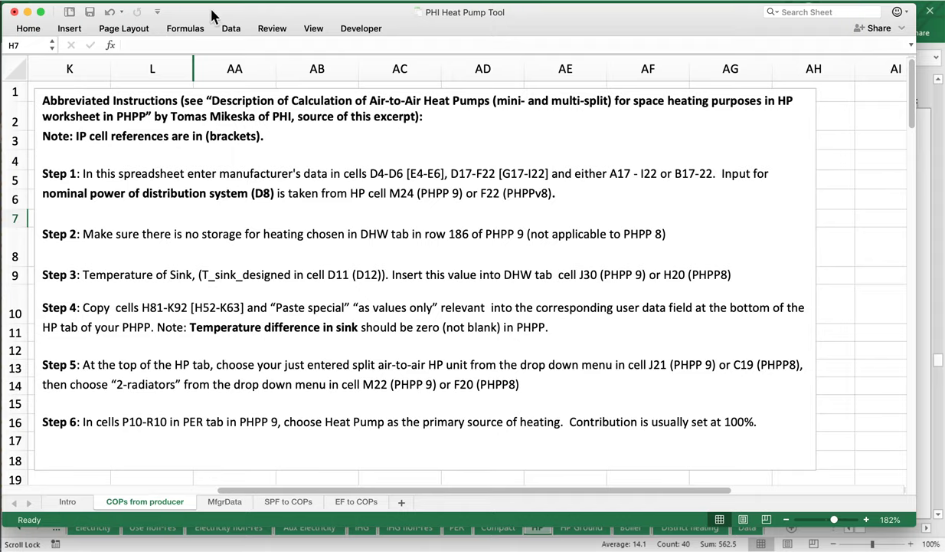
- Examine the Input data for PHPP tables in IP units and SI units lower on the COPs from producer sheet
mouse_move(211, 12)
mouse_down()
mouse_move(234, 13)
mouse_move(229, 23)
mouse_move(224, 14)
mouse_up()
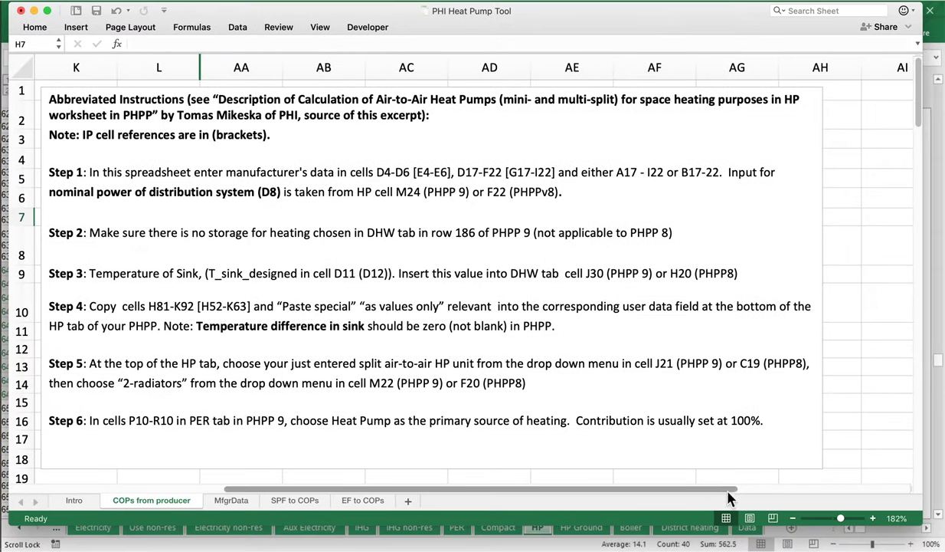
drag(690, 488, 584, 506)
scroll(583, 506, left, 10)
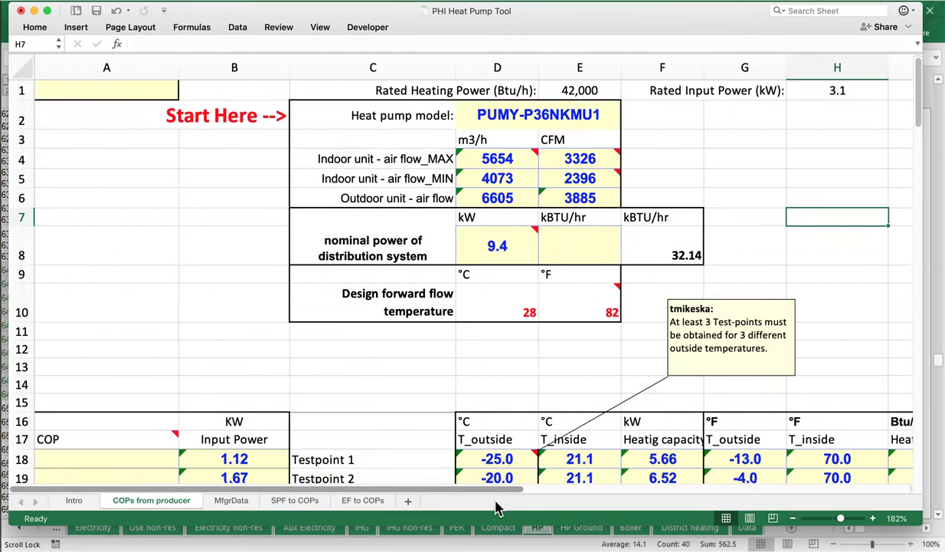
scroll(536, 504, right, 2)
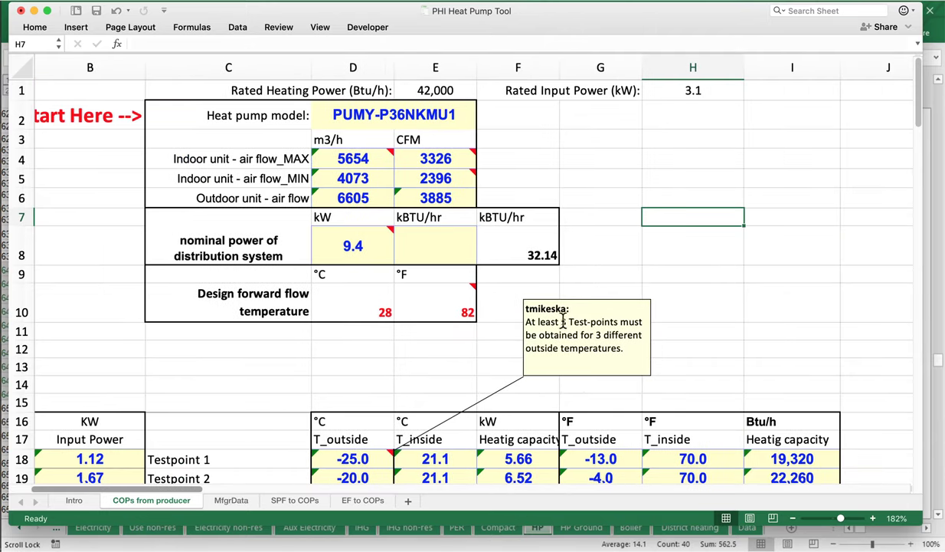
scroll(560, 323, down, 10)
scroll(559, 322, up, 3)
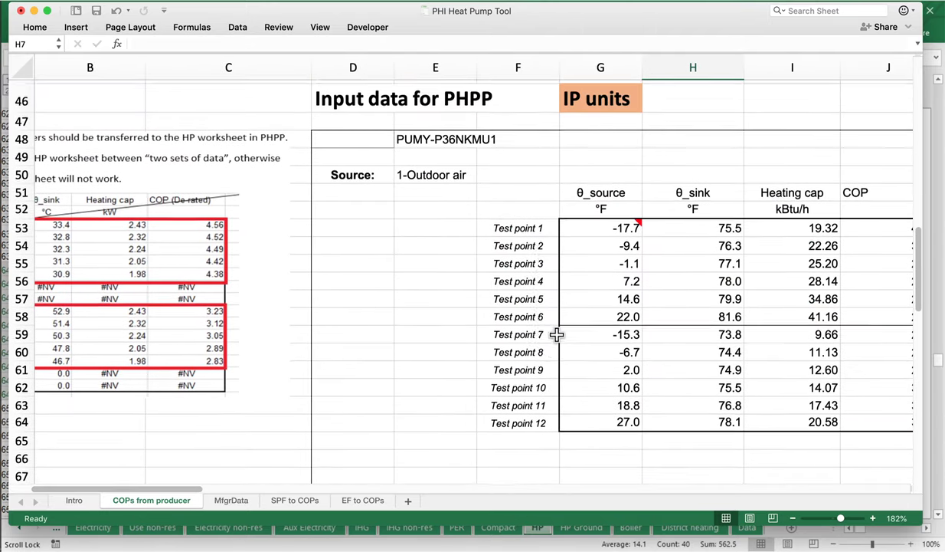
drag(136, 487, 375, 496)
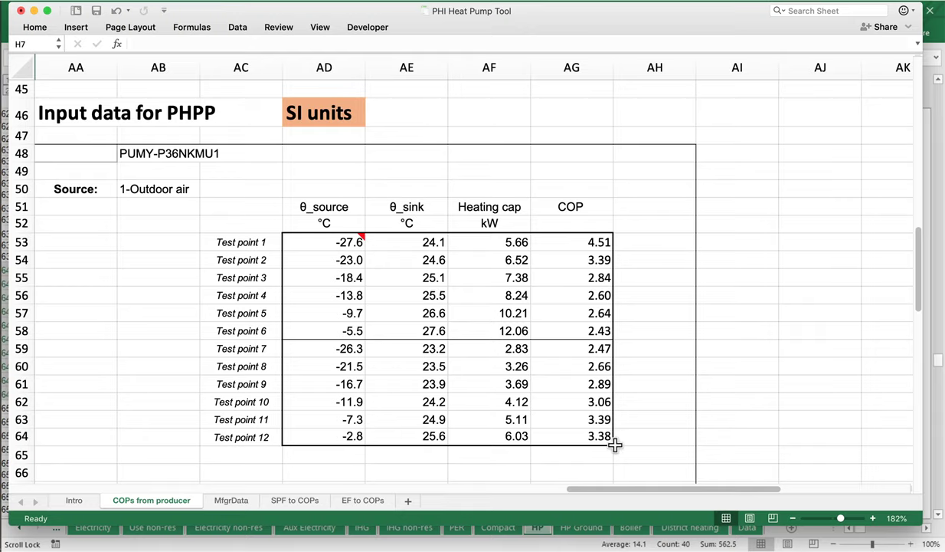
- Return to the sheet's start and browse the available heat pump models in cell D2, keeping PUMY-P36NKMU1
drag(678, 494, 125, 488)
scroll(107, 241, up, 15)
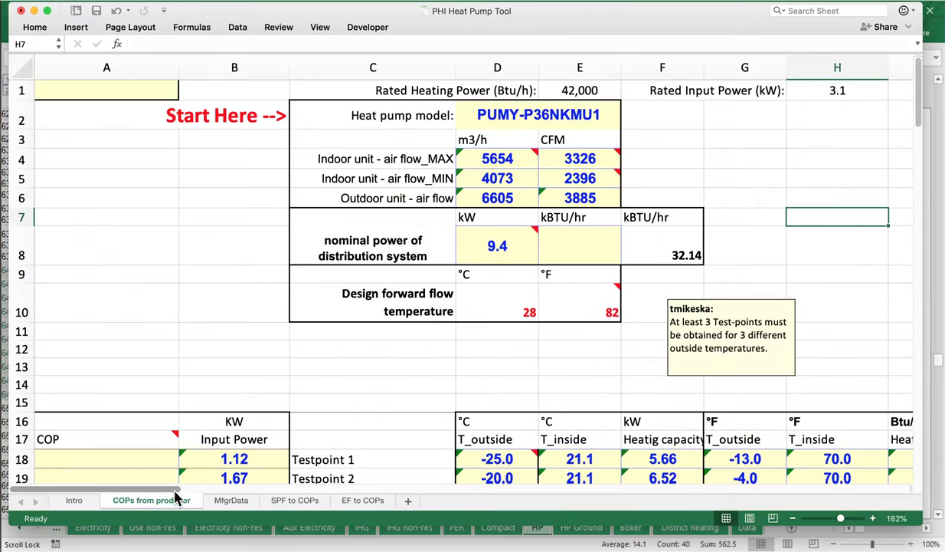
drag(151, 491, 173, 491)
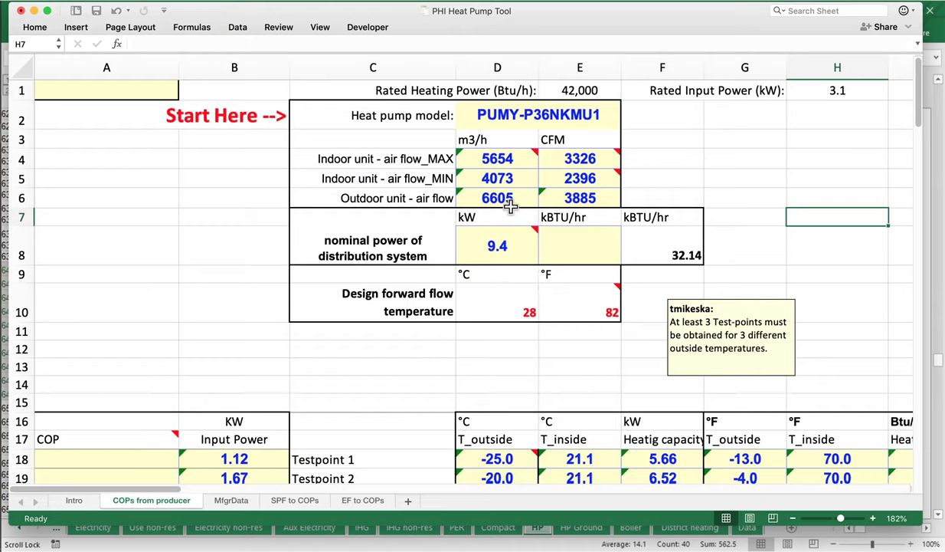
click(614, 115)
click(626, 123)
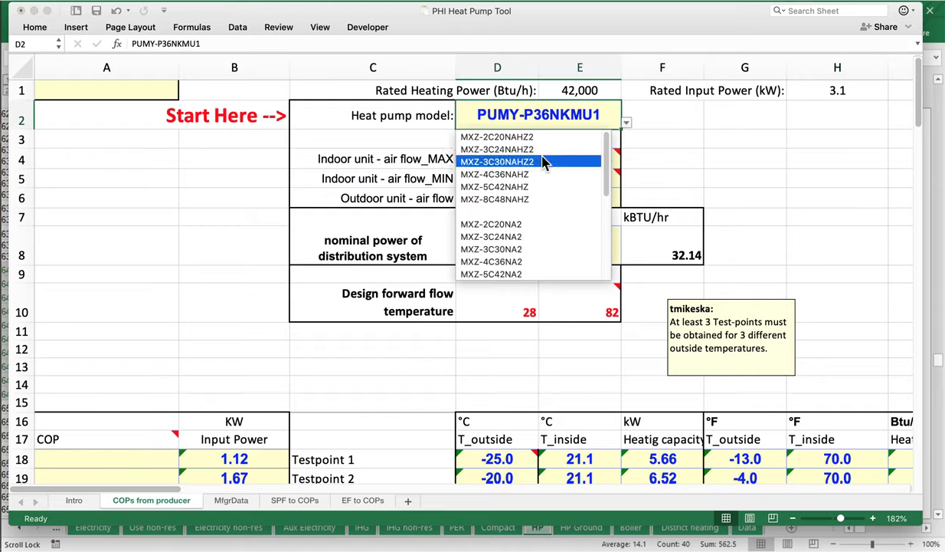
mouse_move(606, 157)
mouse_down()
mouse_move(608, 247)
mouse_move(604, 146)
mouse_up()
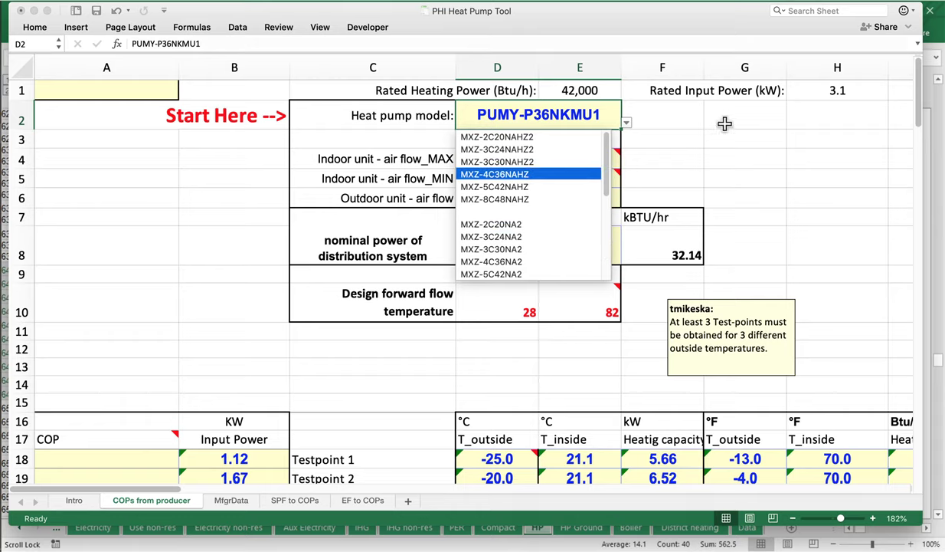
key(Escape)
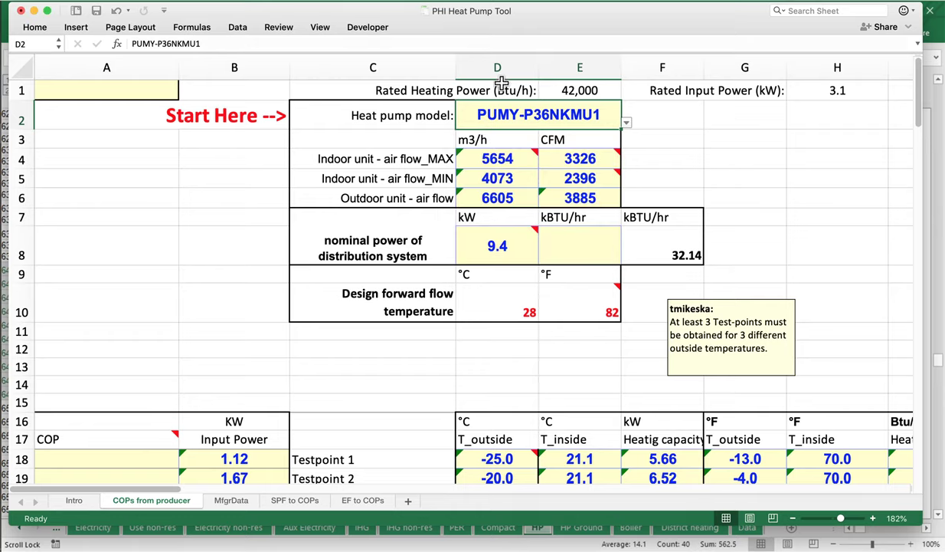
- Inspect the air flow inputs in D4:D6 and the nominal power of distribution system input in D8 with their comments
click(490, 167)
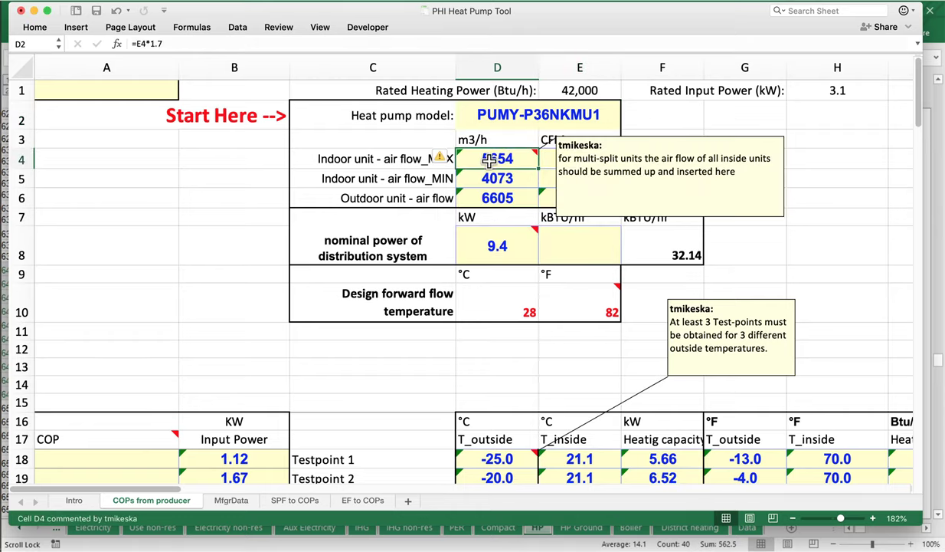
click(504, 180)
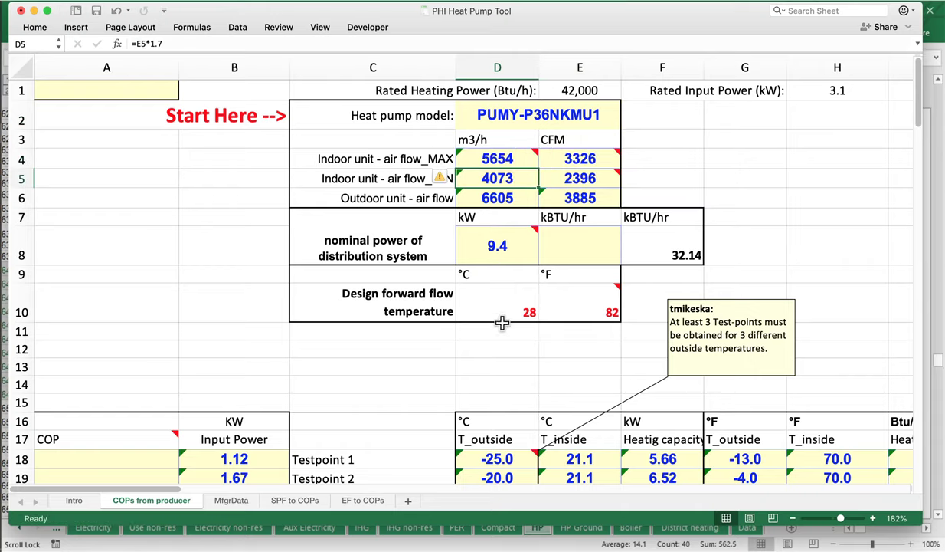
click(502, 257)
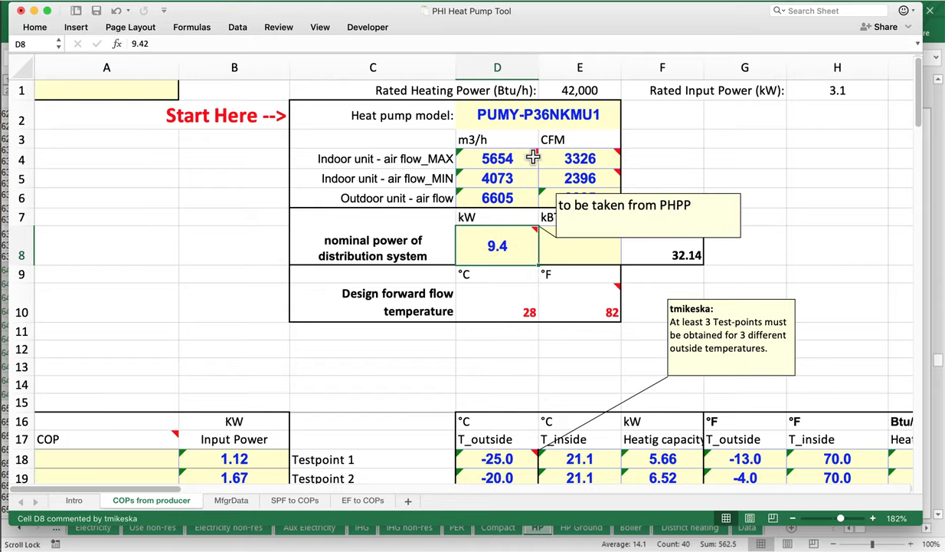
drag(499, 159, 499, 199)
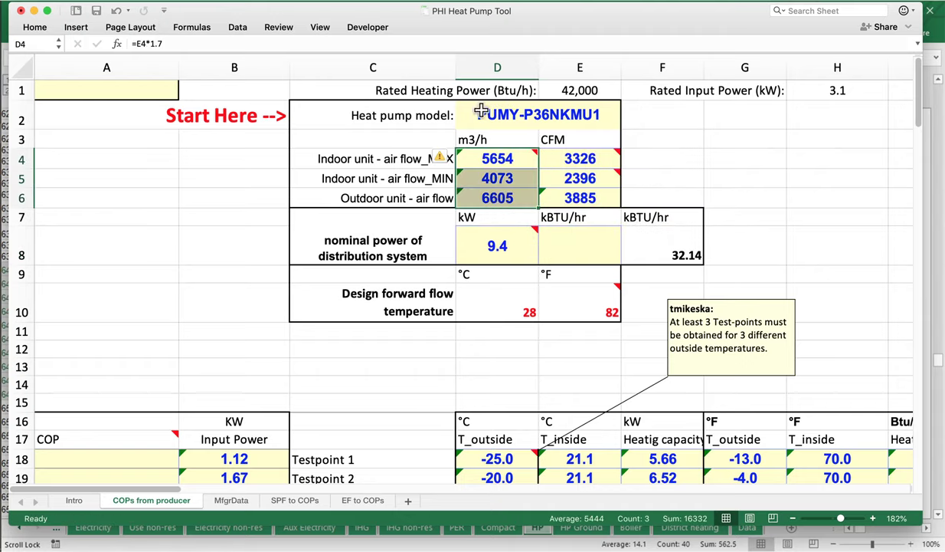
click(490, 240)
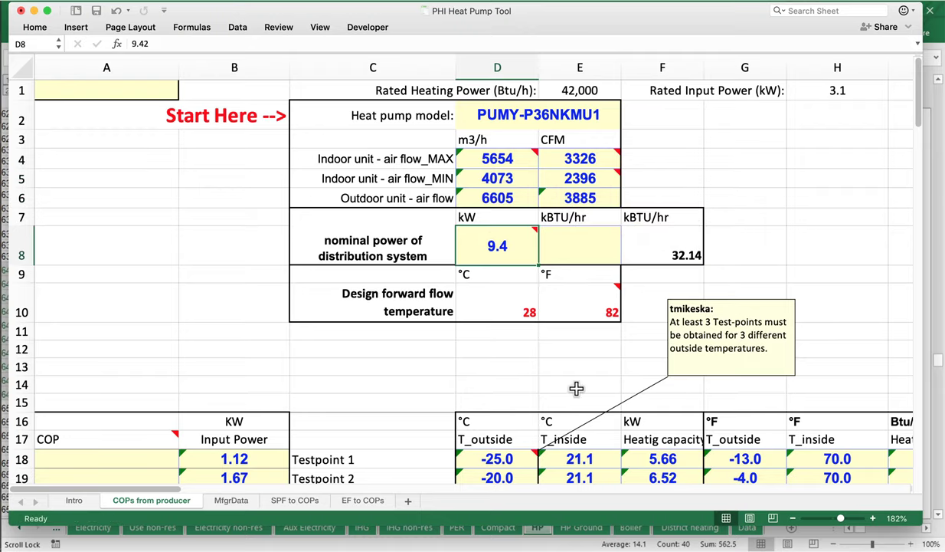
- Go back to the abbreviated instructions and highlight the HP cell reference in Step 1 for the nominal power of distribution system
drag(163, 494, 376, 490)
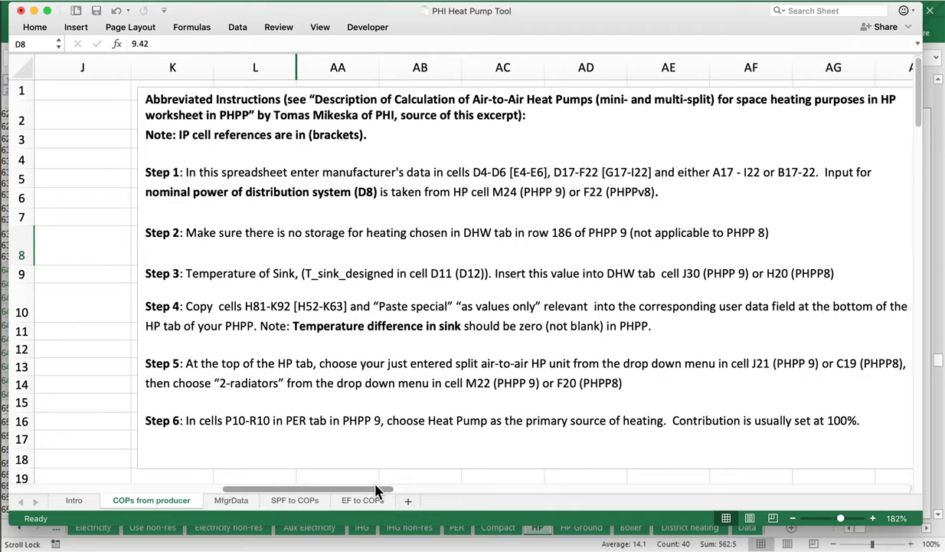
drag(376, 490, 375, 477)
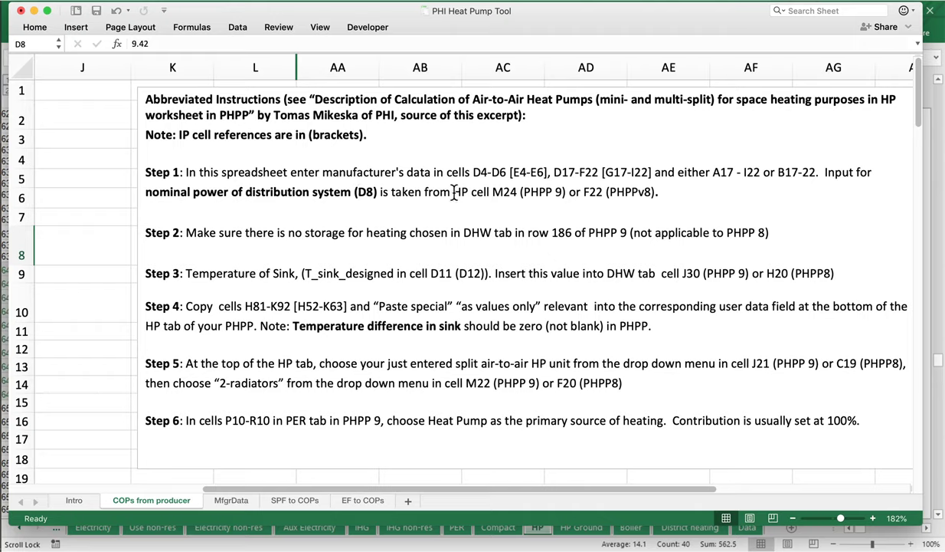
click(445, 190)
double_click(470, 193)
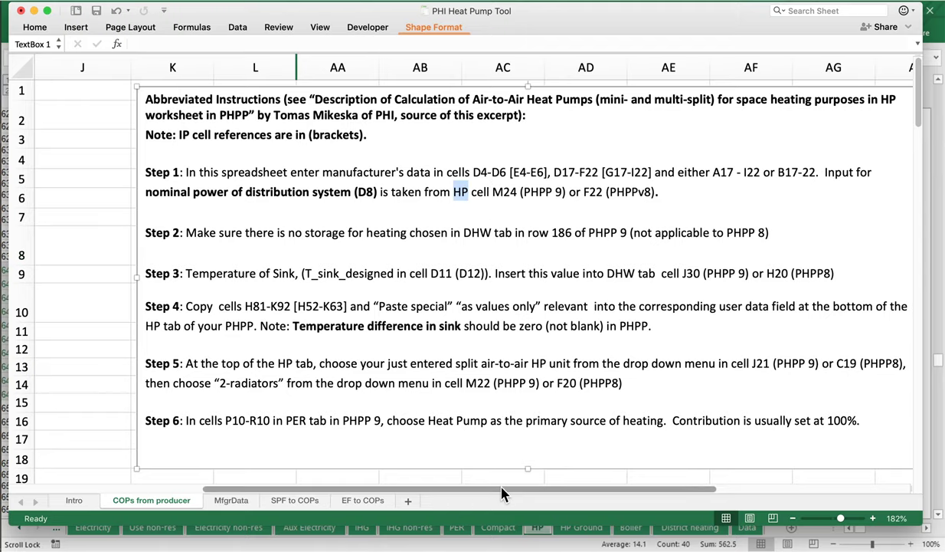
- Switch to My_Results.xlsx and locate the nominal power of distribution system on the HP worksheet by selecting column M and row 24
scroll(490, 490, left, 10)
scroll(263, 499, left, 5)
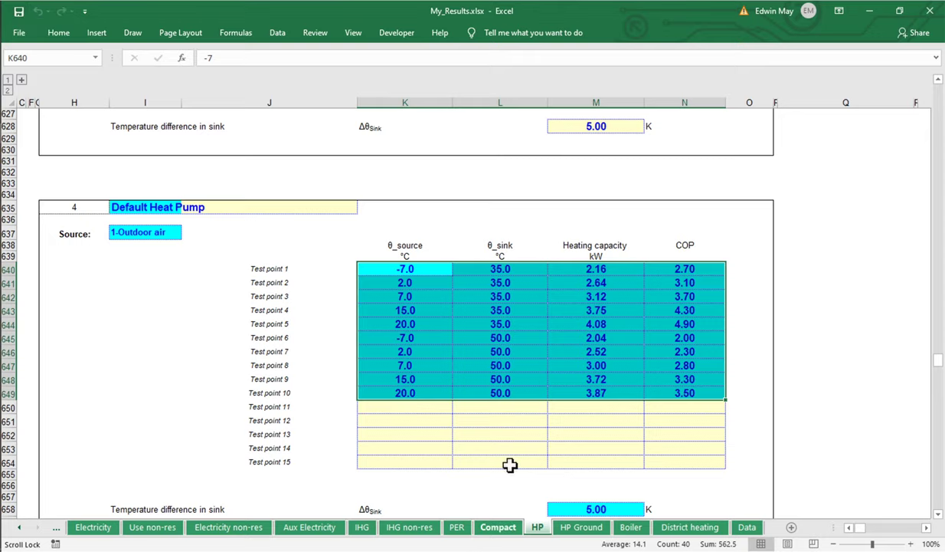
scroll(193, 350, up, 1)
scroll(192, 350, up, 20)
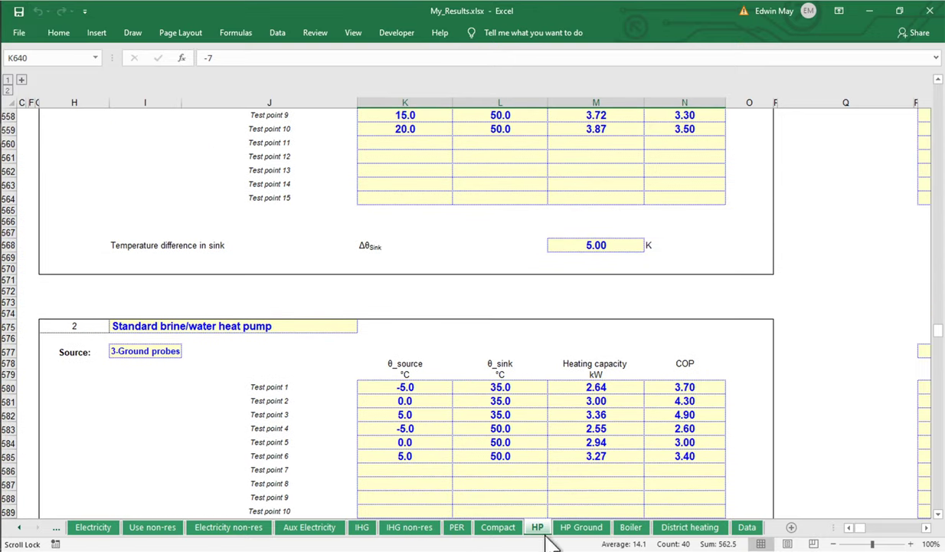
click(540, 527)
scroll(475, 322, up, 20)
scroll(447, 327, up, 20)
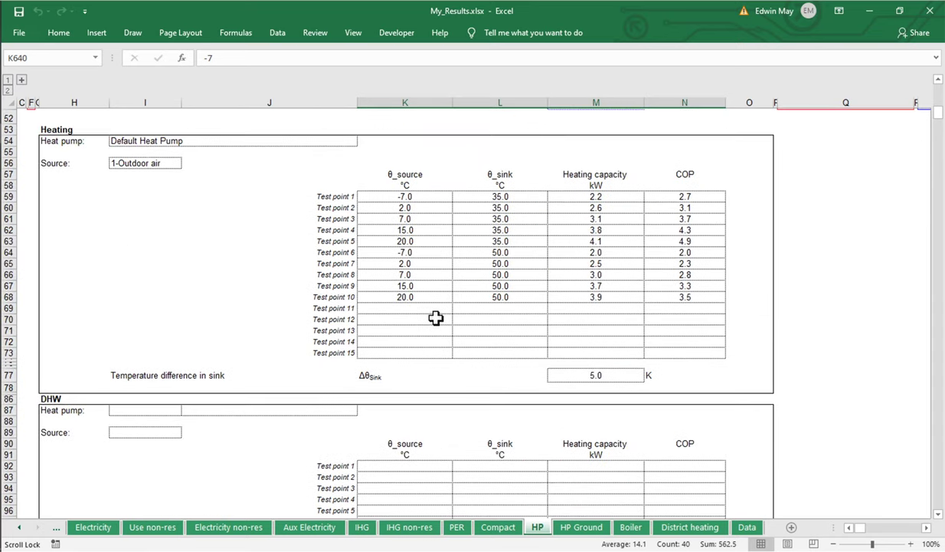
click(596, 102)
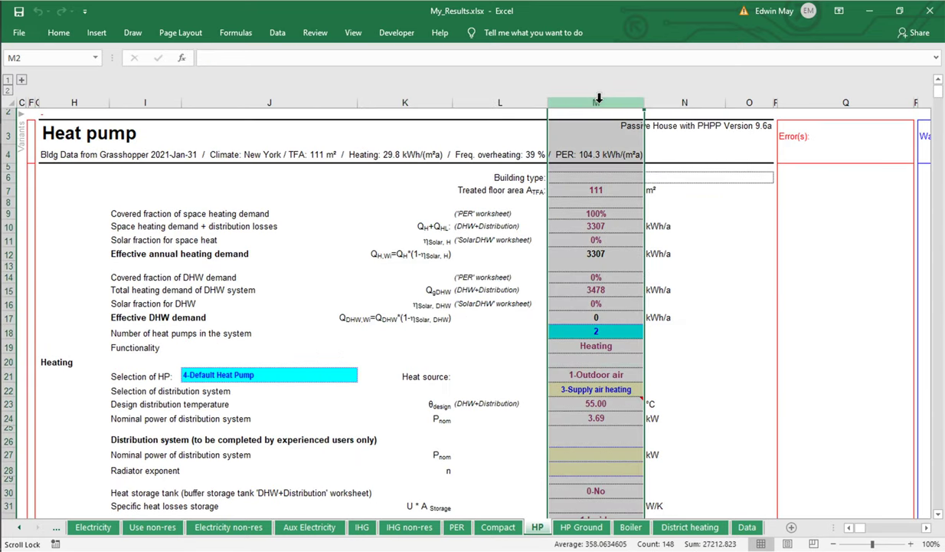
click(10, 416)
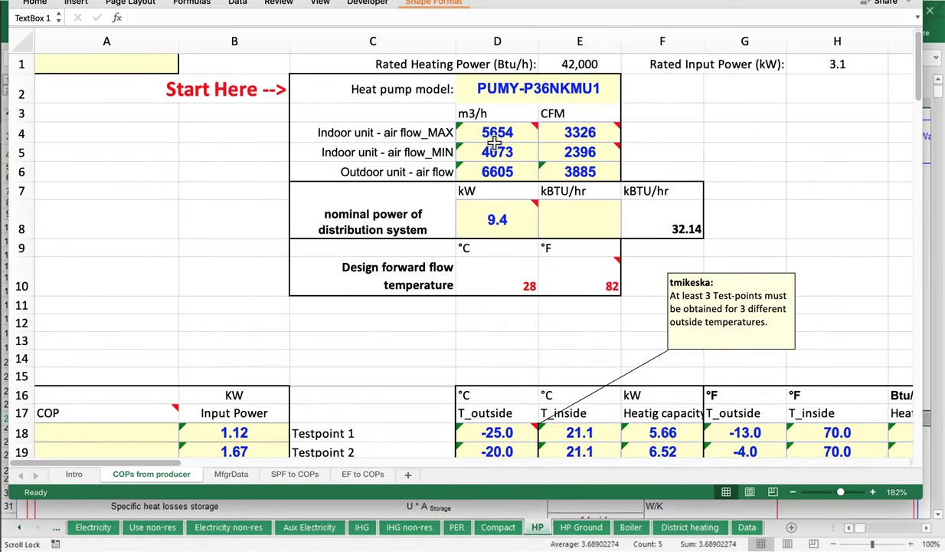
- Set the nominal power of distribution system in D8 to 3.69 kW
click(499, 220)
text(3.69)
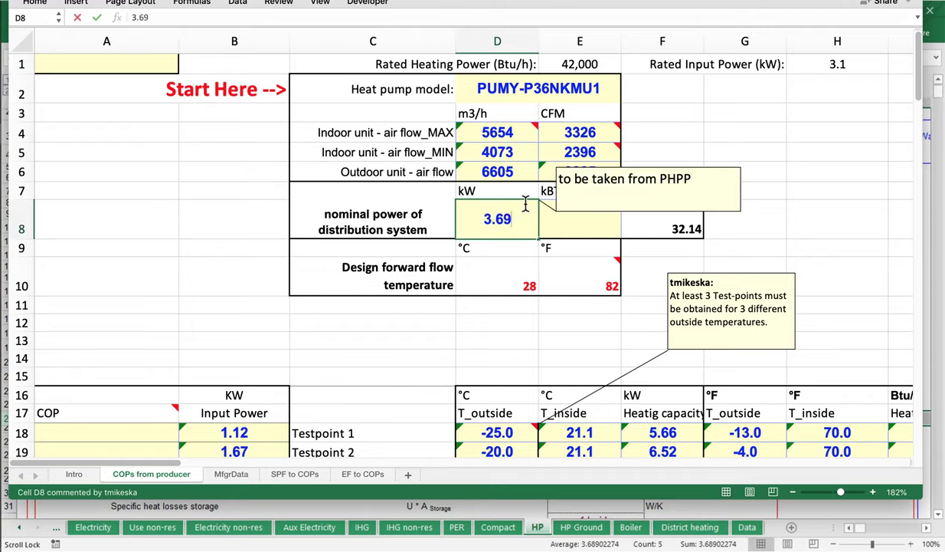
key(Return)
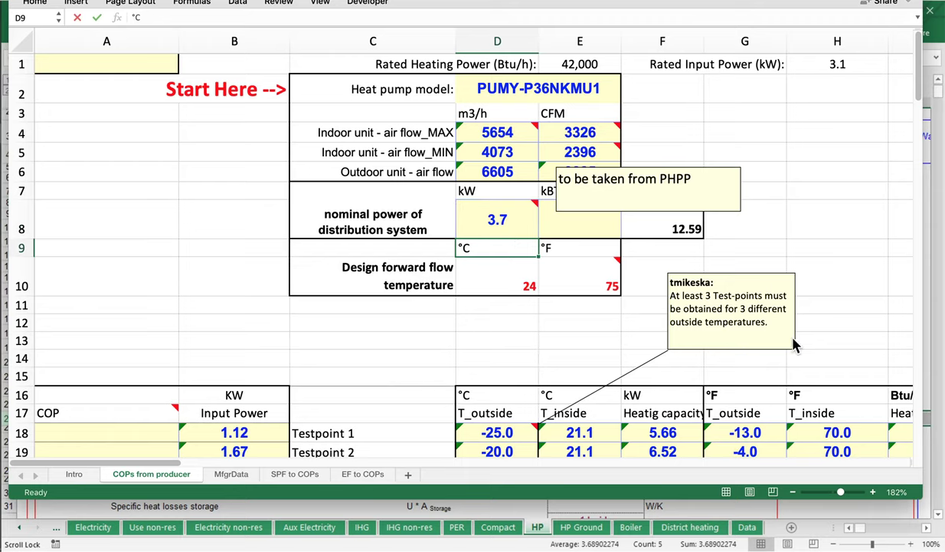
- Examine the manufacturer test points, the IP and SI "Input data for PHPP" tables, and the model name in AB48
mouse_move(695, 4)
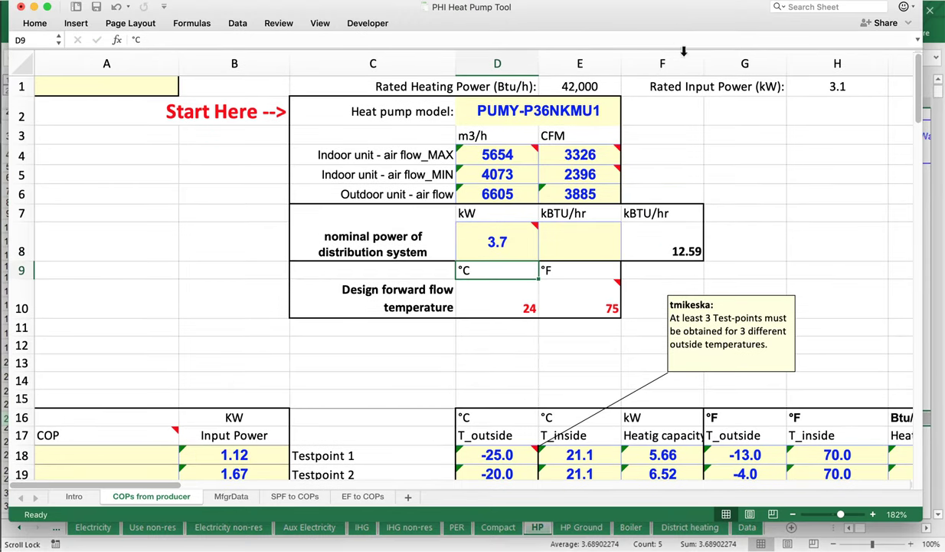
scroll(651, 217, down, 5)
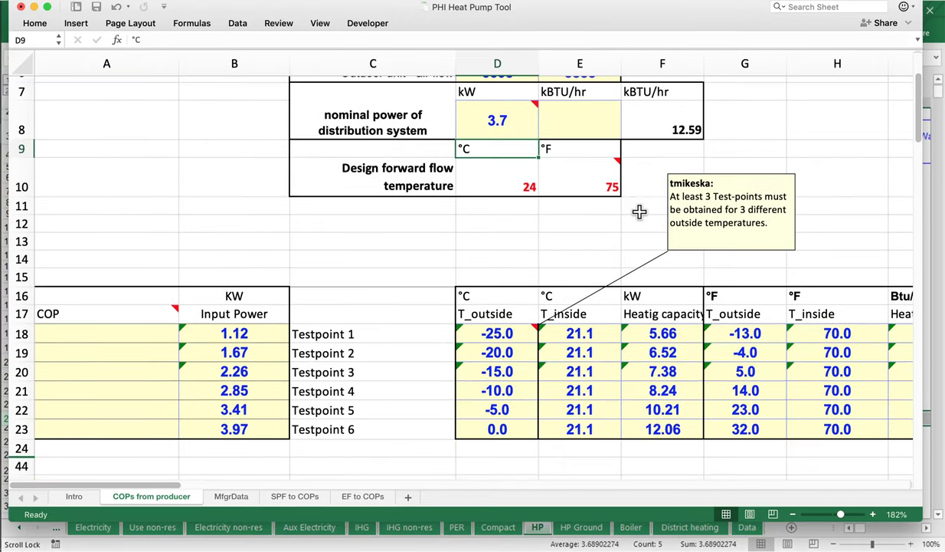
scroll(176, 491, right, 2)
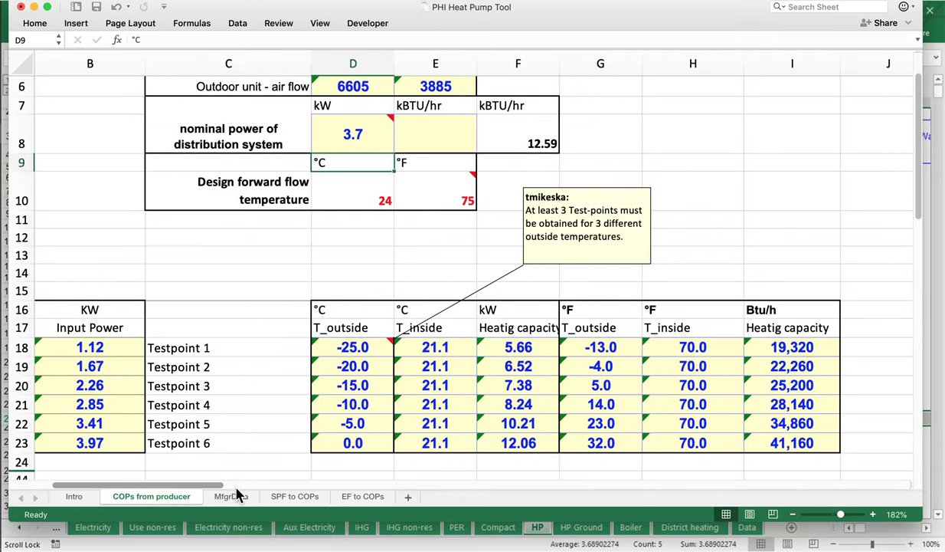
scroll(253, 483, right, 3)
scroll(390, 327, down, 3)
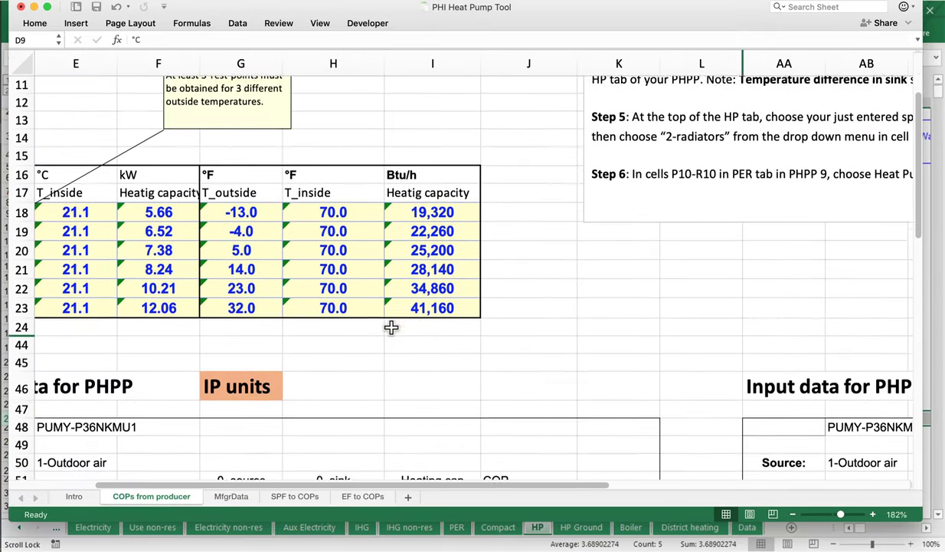
scroll(390, 327, down, 5)
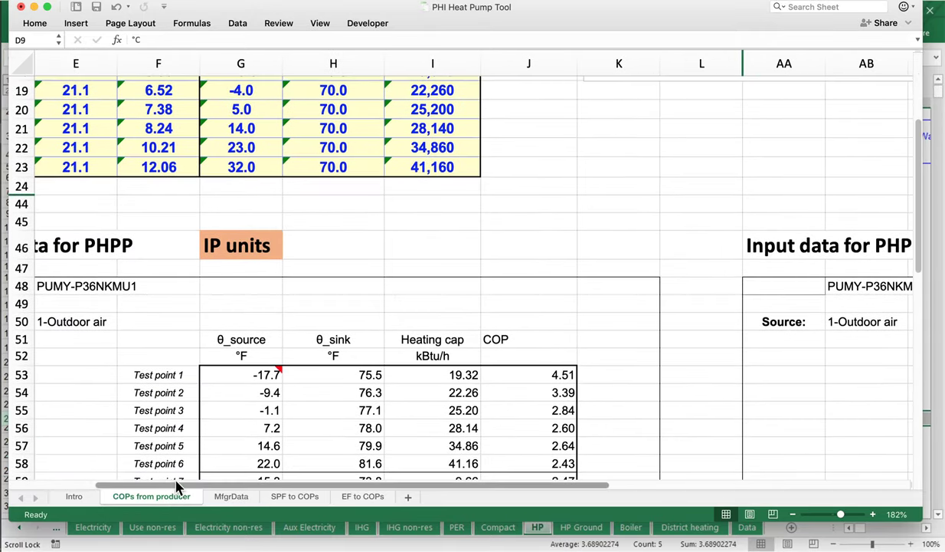
drag(176, 487, 310, 483)
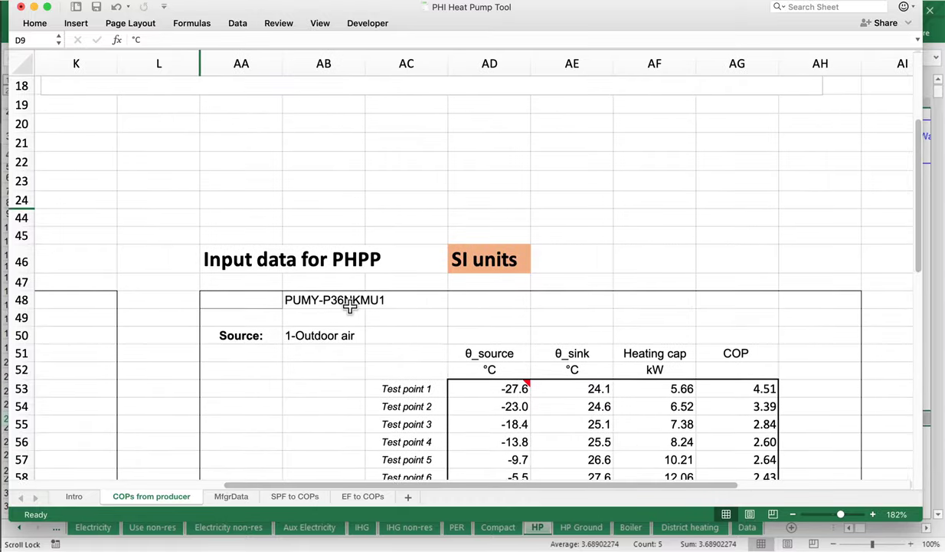
scroll(347, 306, down, 3)
scroll(342, 311, up, 10)
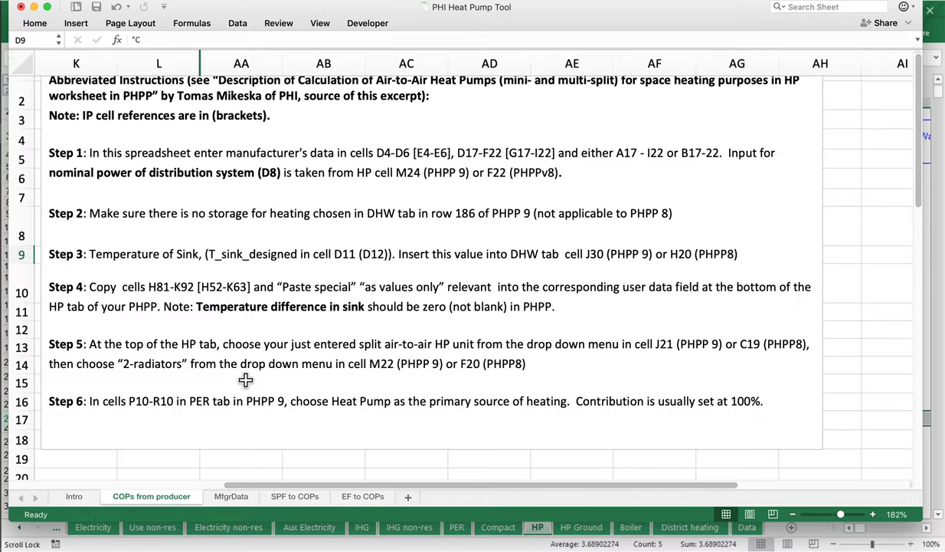
scroll(652, 318, down, 10)
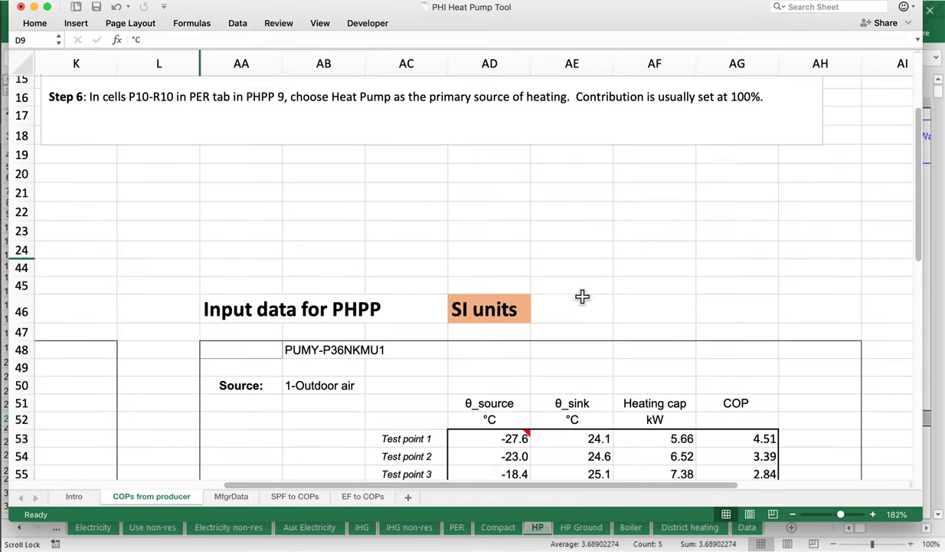
scroll(575, 287, down, 1)
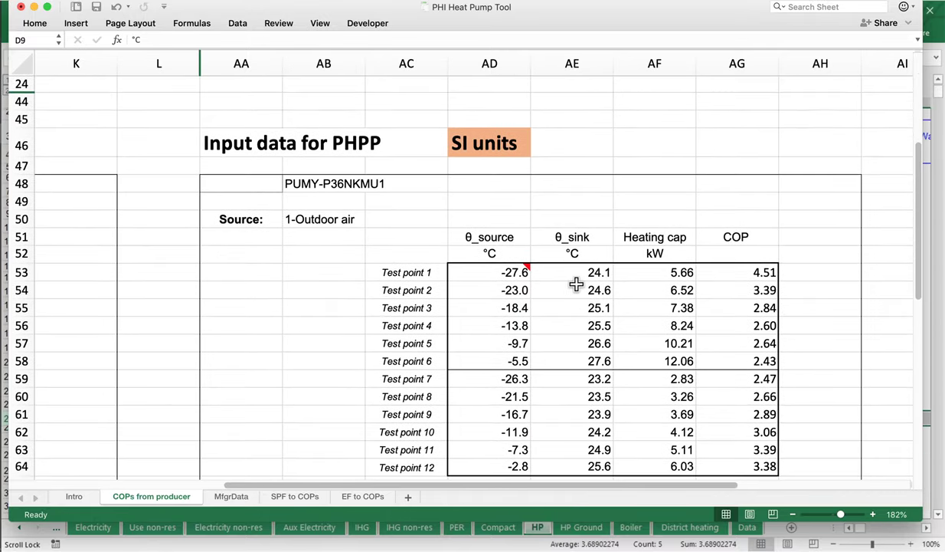
click(298, 182)
scroll(556, 412, down, 1)
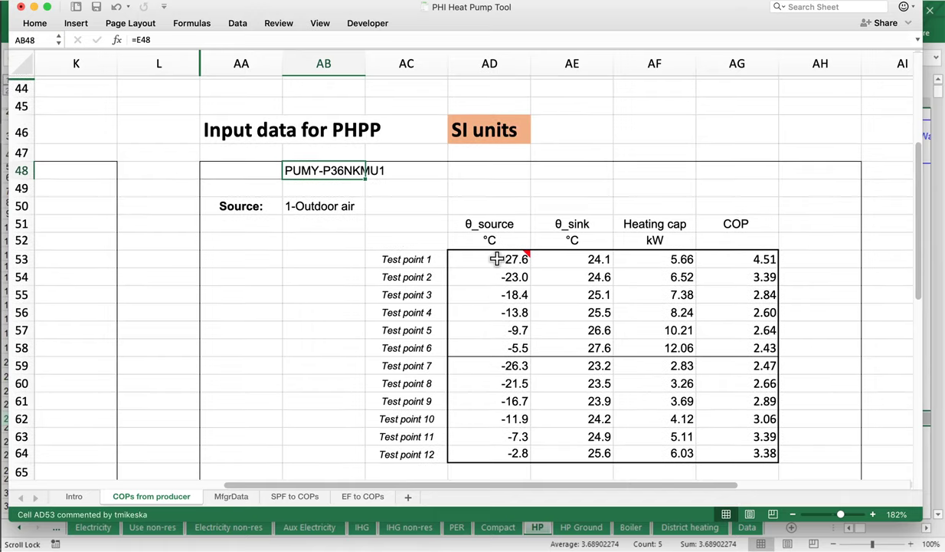
mouse_move(480, 261)
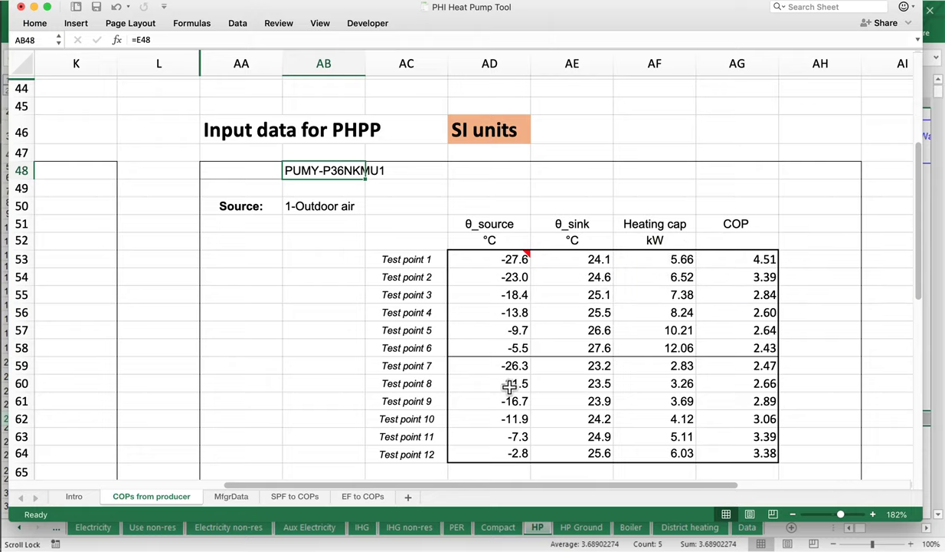
- Move the tool window aside, switch to My_Results.xlsx and locate the heat pump test-point data blocks in the lower part of the HP worksheet
drag(707, 40, 256, 50)
click(536, 439)
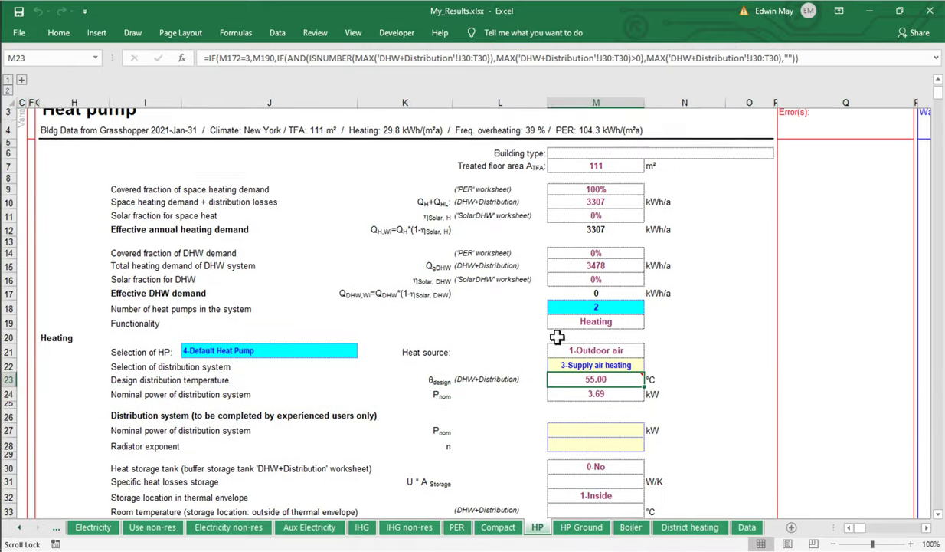
scroll(556, 335, down, 15)
scroll(556, 336, down, 20)
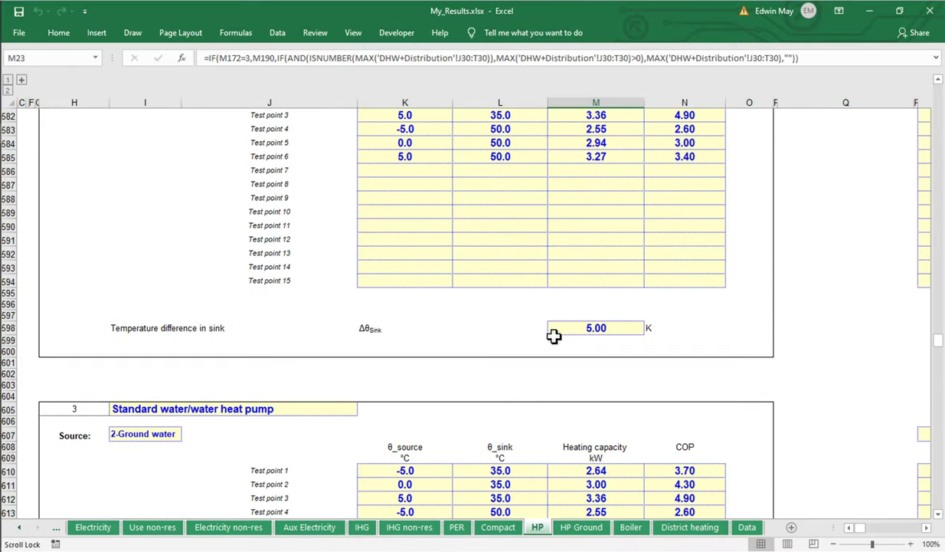
scroll(549, 340, down, 9)
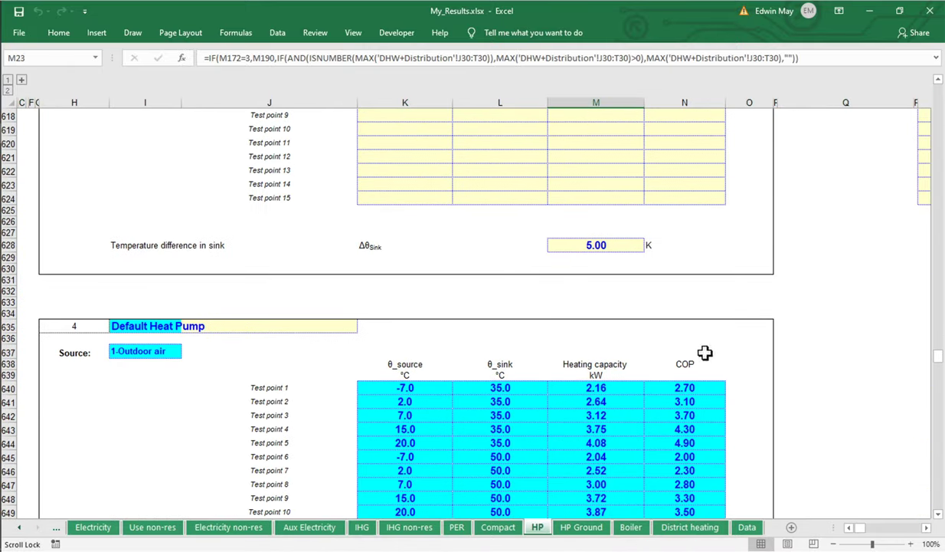
scroll(512, 335, down, 1)
scroll(512, 335, down, 4)
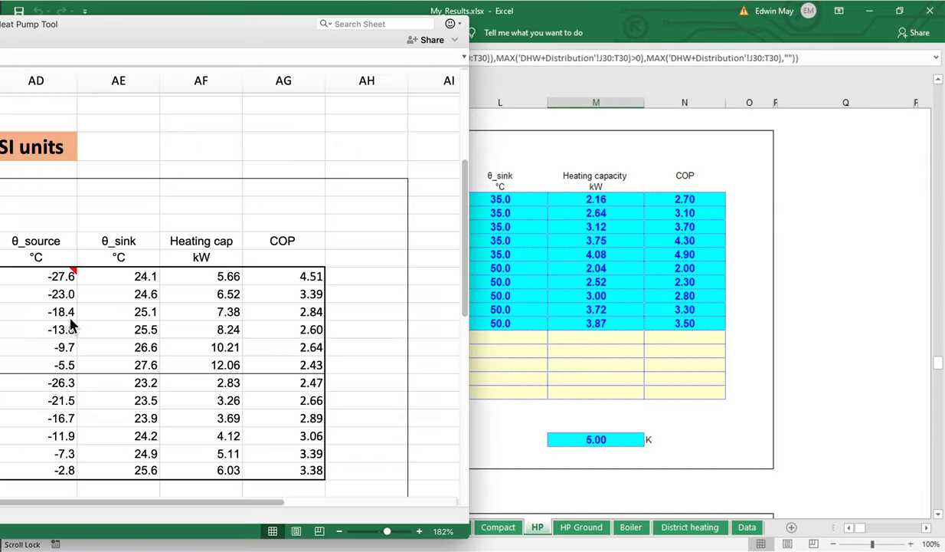
- Copy the SI test-point values AD53:AG64 for test points 1 to 12 in the PHI Heat Pump Tool
mouse_move(49, 279)
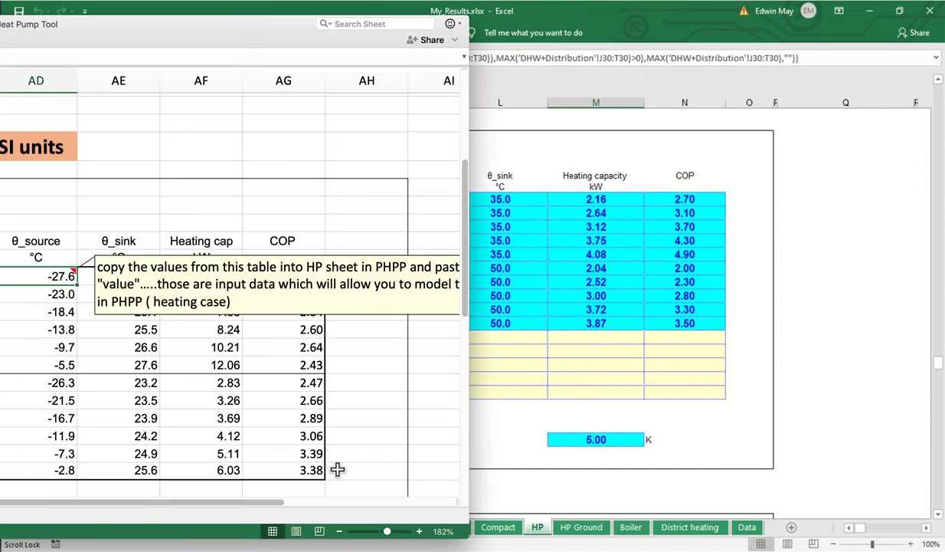
drag(311, 469, 46, 275)
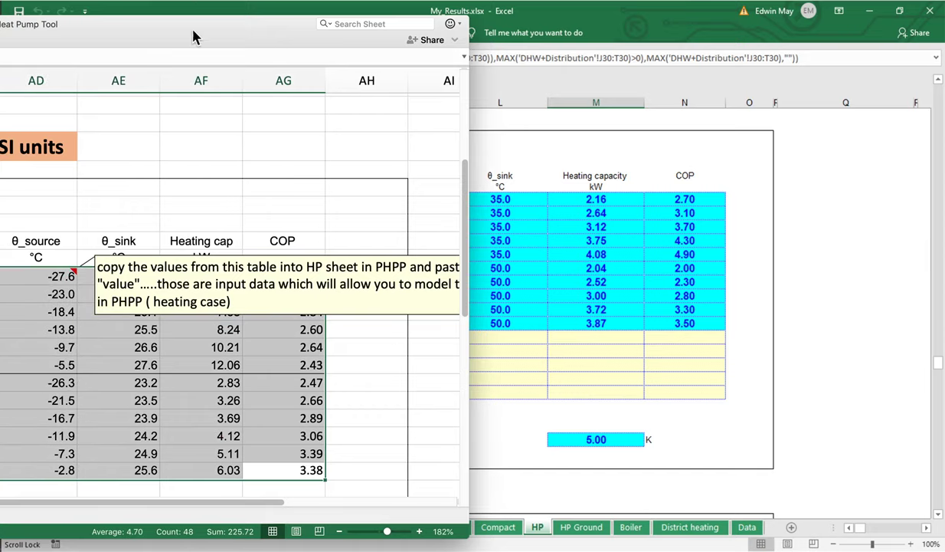
drag(196, 37, 273, 33)
right_click(159, 341)
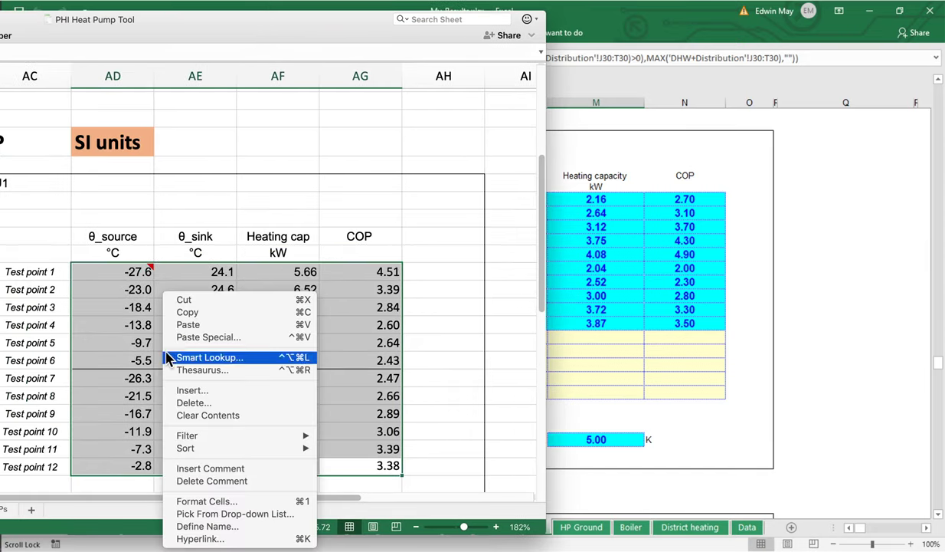
click(188, 312)
- Switch to My_Results.xlsx and select K730, the first θ_source cell of the "Heat pump, type 7" block
click(665, 376)
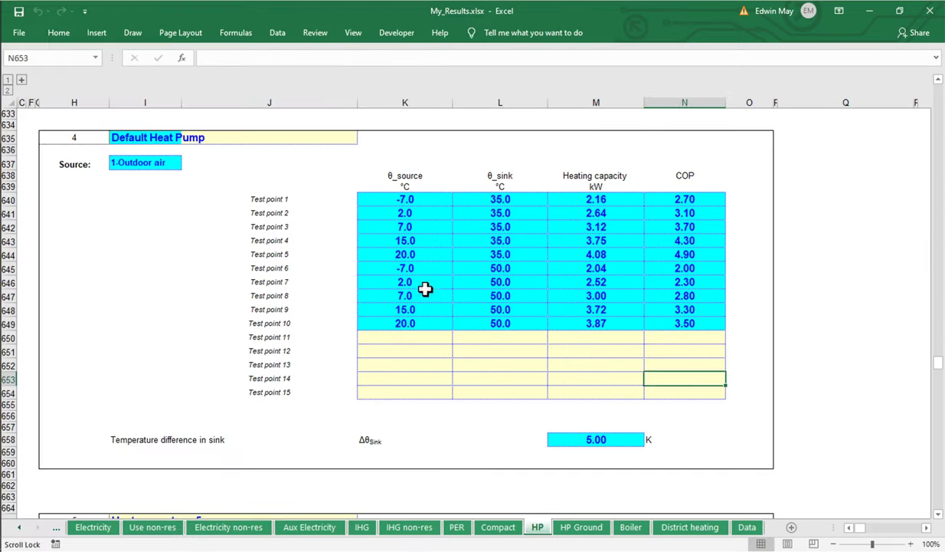
scroll(426, 287, down, 20)
click(411, 430)
right_click(411, 430)
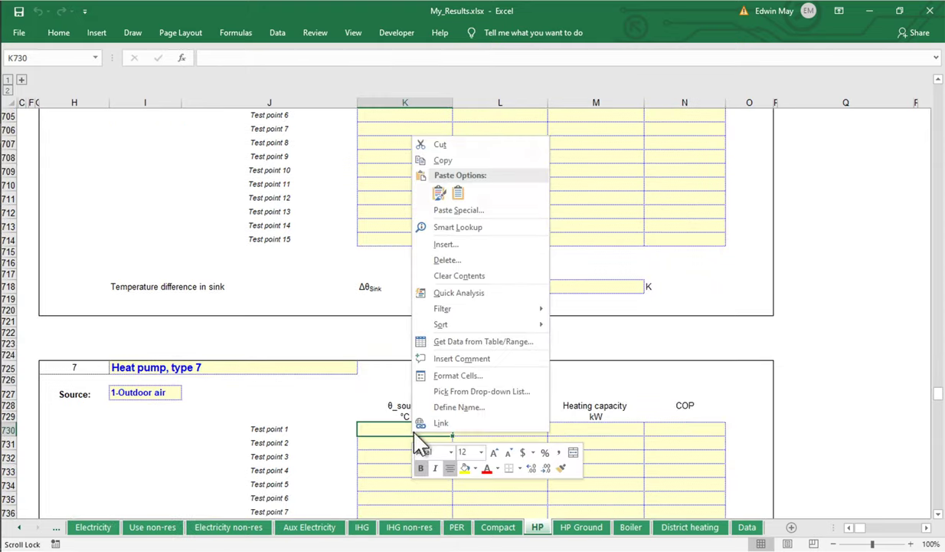
click(459, 210)
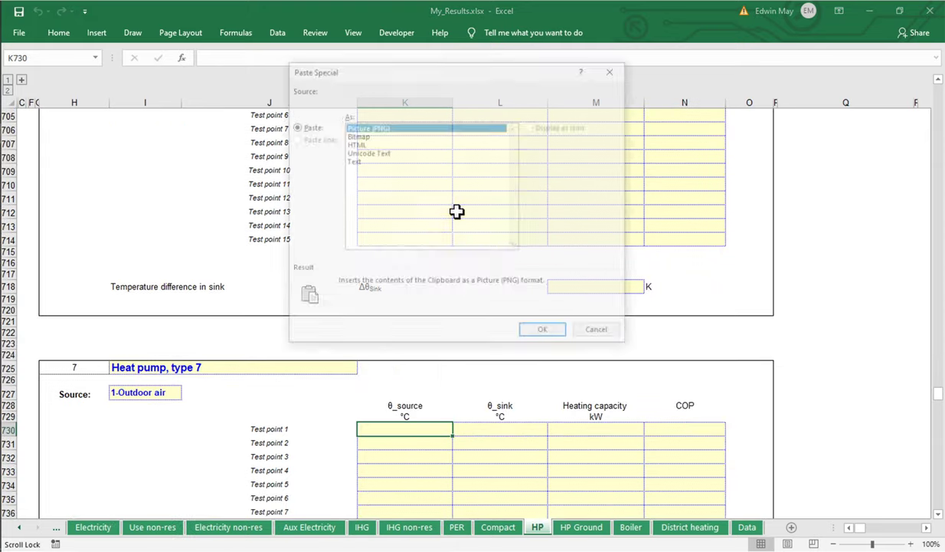
click(360, 161)
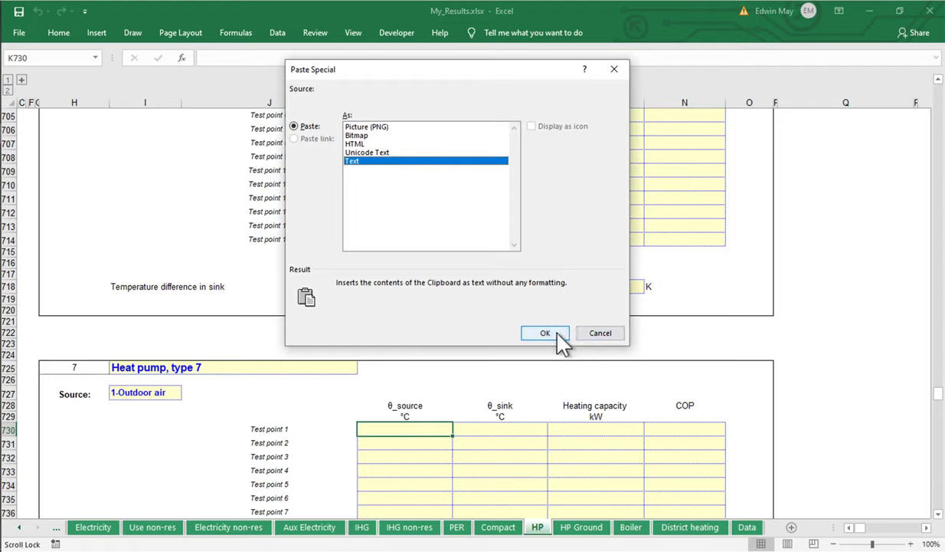
click(600, 334)
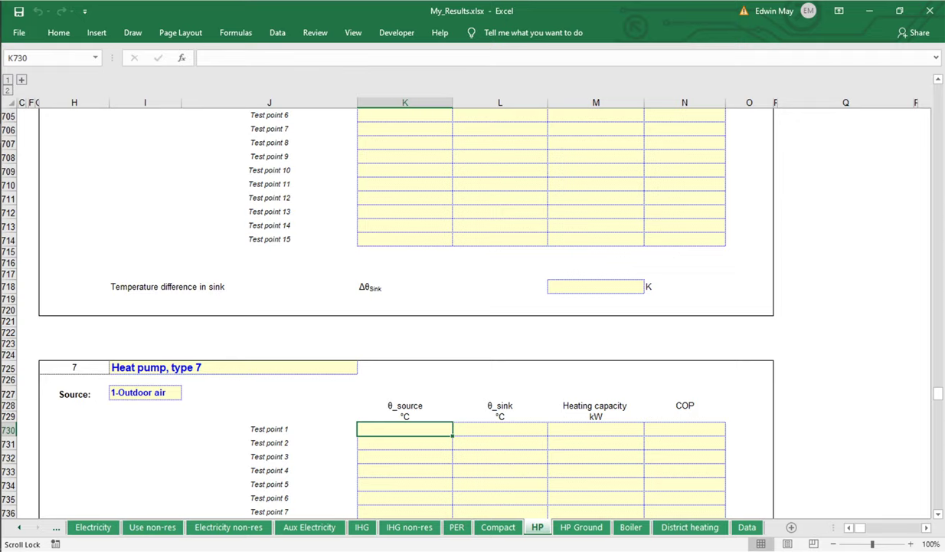
- Return to the PHI Heat Pump Tool and copy the selected SI test-point values again
key(super+Tab)
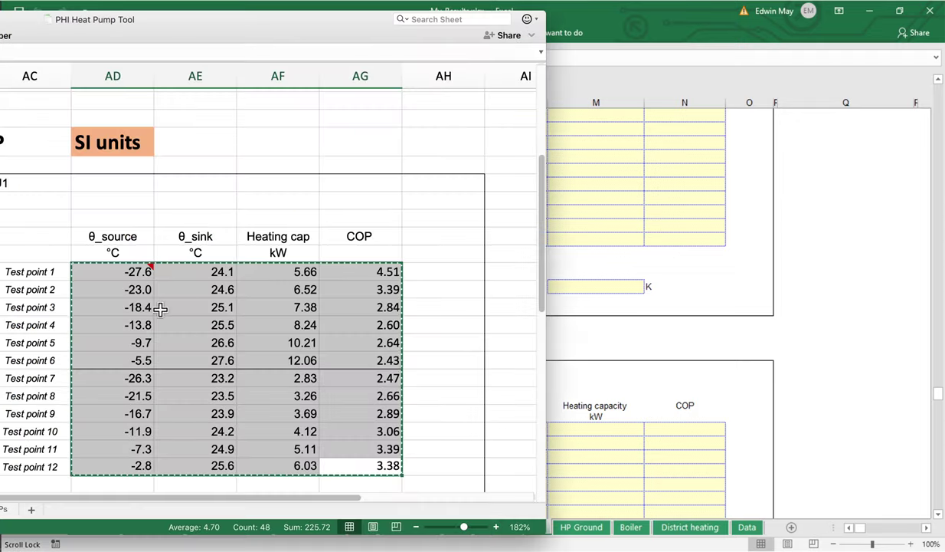
right_click(120, 266)
click(153, 292)
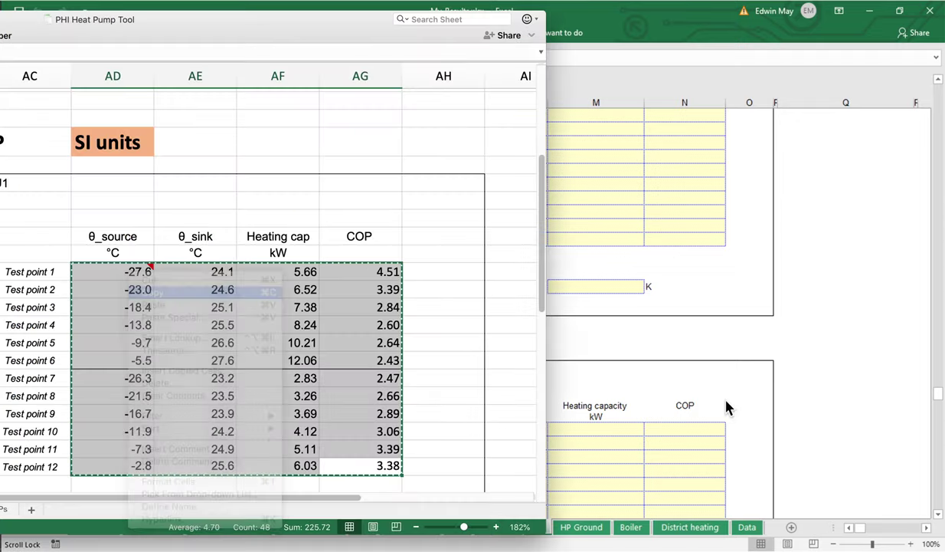
- Paste the test-point values into the "Heat pump, type 7" block of My_Results.xlsx from K730, matching the destination formatting
key(super+Tab)
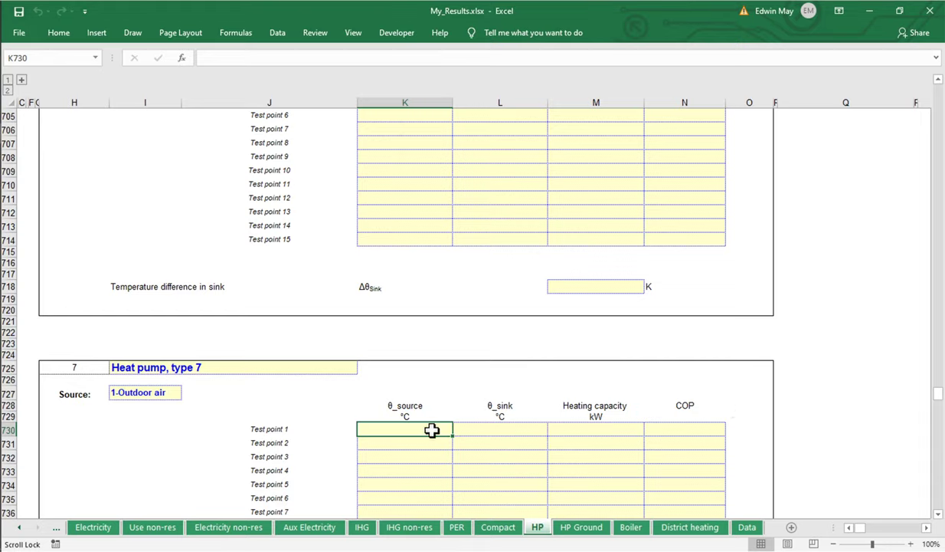
key(ctrl+v)
scroll(440, 330, down, 16)
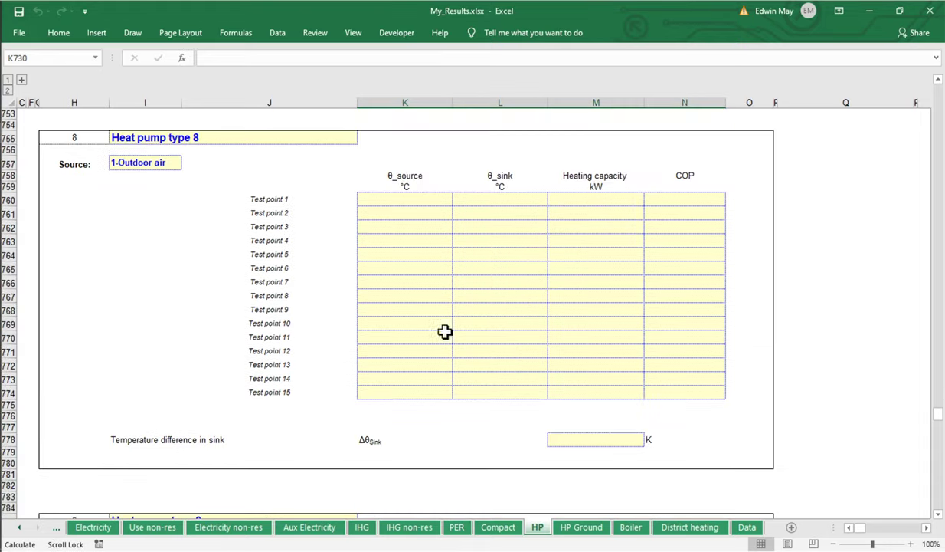
scroll(655, 366, up, 11)
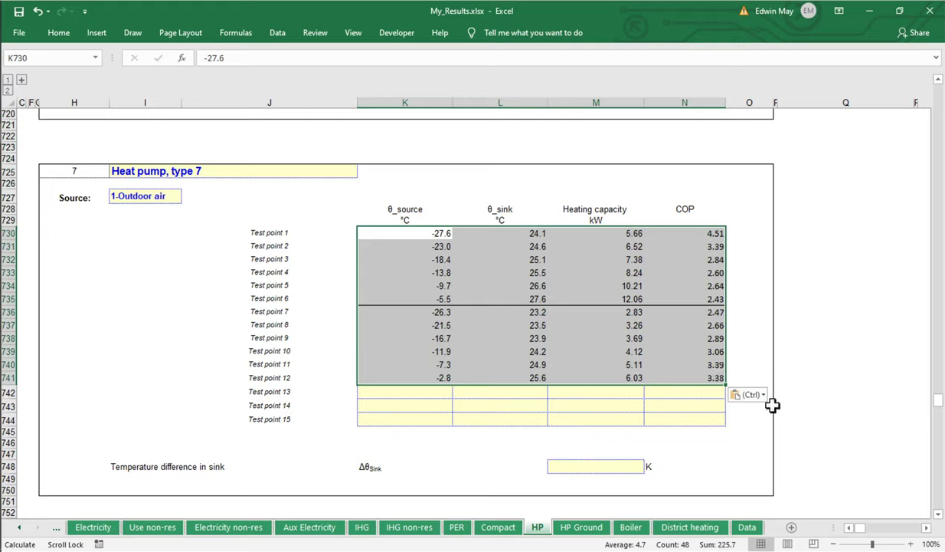
click(763, 395)
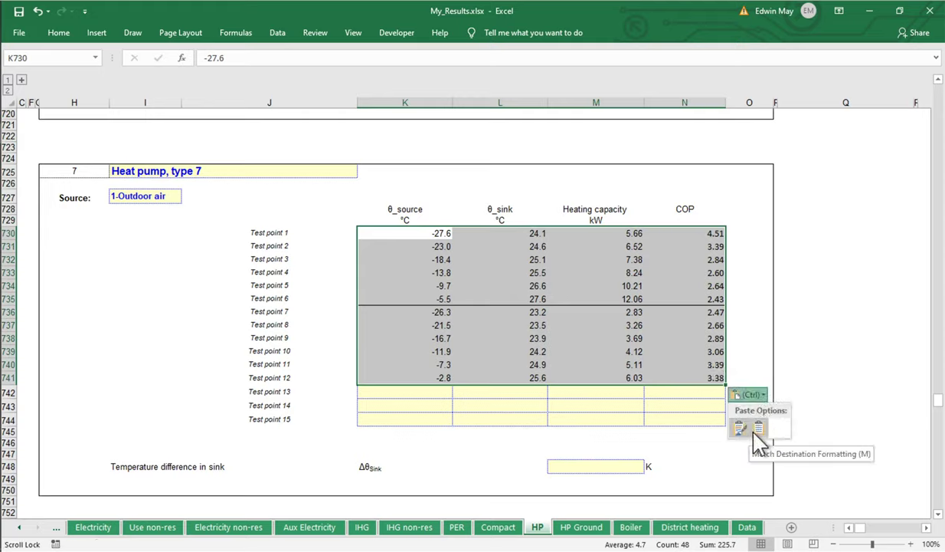
click(758, 430)
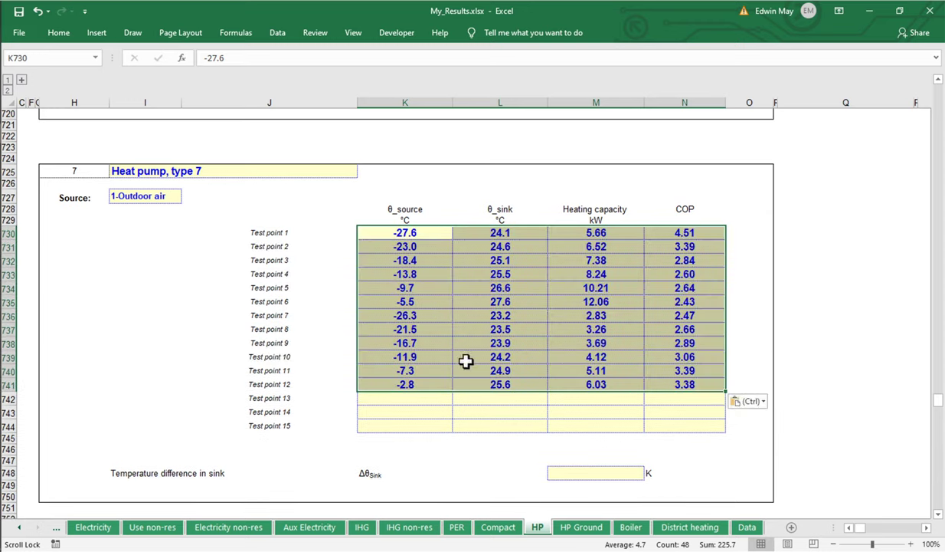
- Set the temperature difference in sink of heat pump type 7 in M748 to 0 K
click(580, 475)
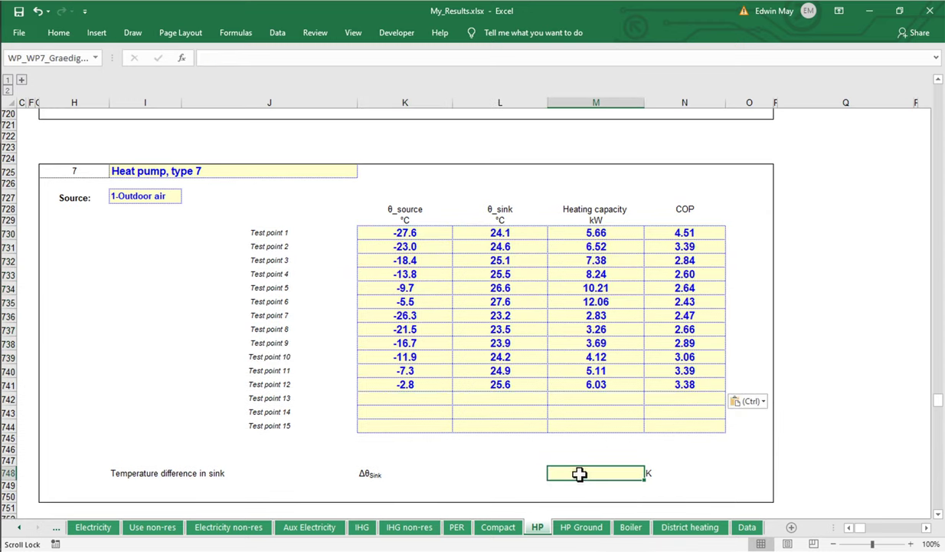
text(0)
key(Return)
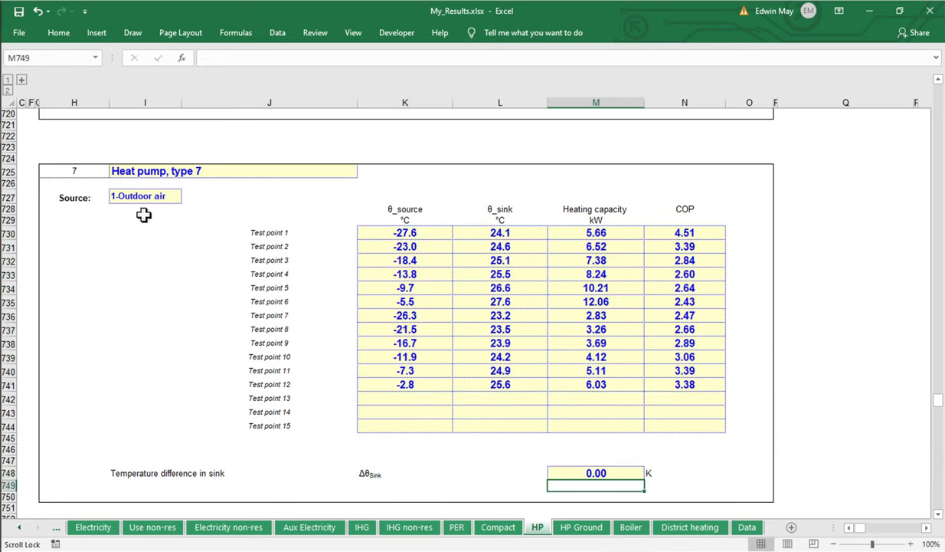
- Rename heat pump type 7 in cell I725 as "My Custom HP Unit"
click(145, 171)
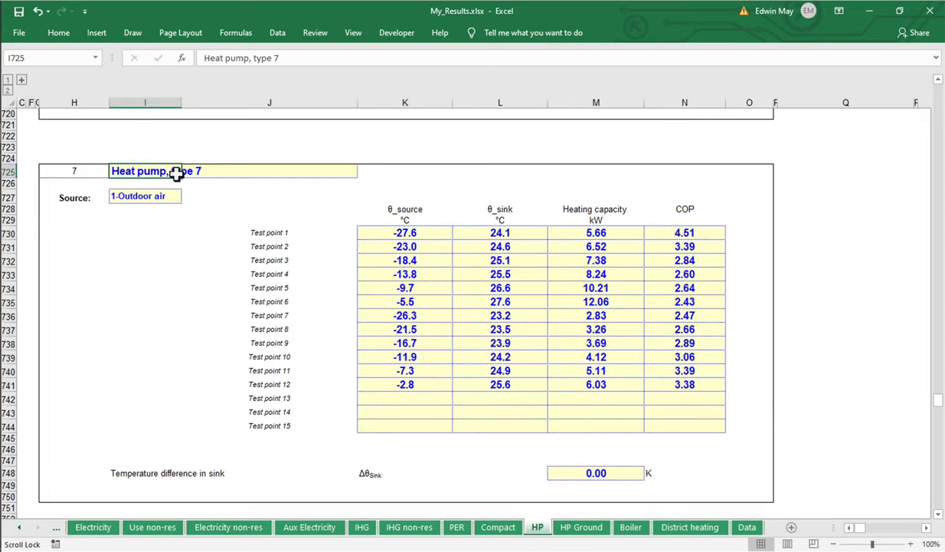
text(My Custom HP Unit)
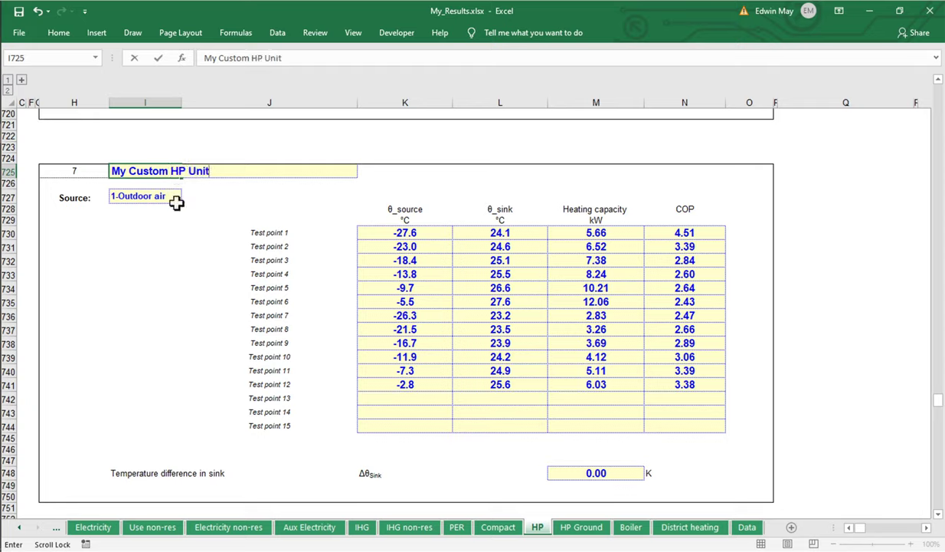
click(153, 273)
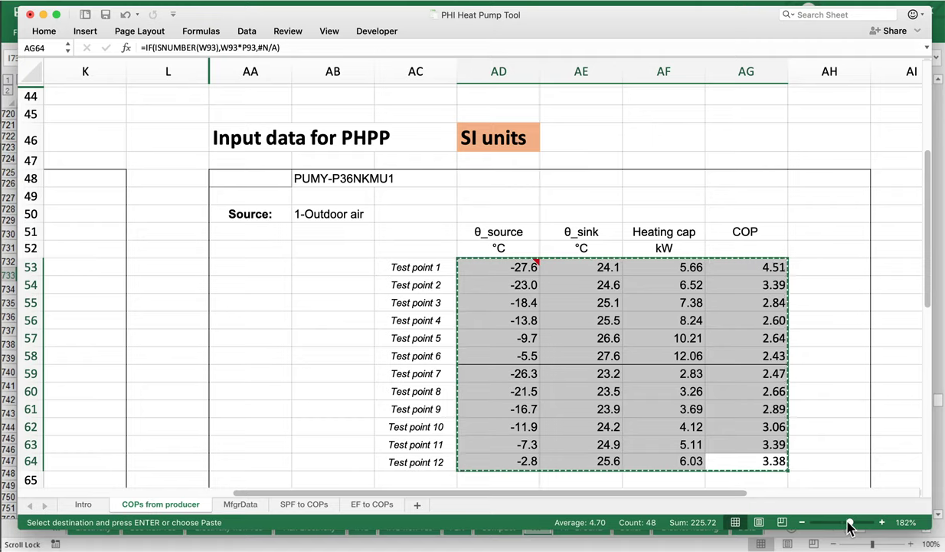
- Review the manufacturer data, instructions and the IP and SI tables on the PHI Heat Pump Tool's COPs from producer sheet, and return to My_Results.xlsx
drag(848, 527, 841, 527)
scroll(203, 298, up, 6)
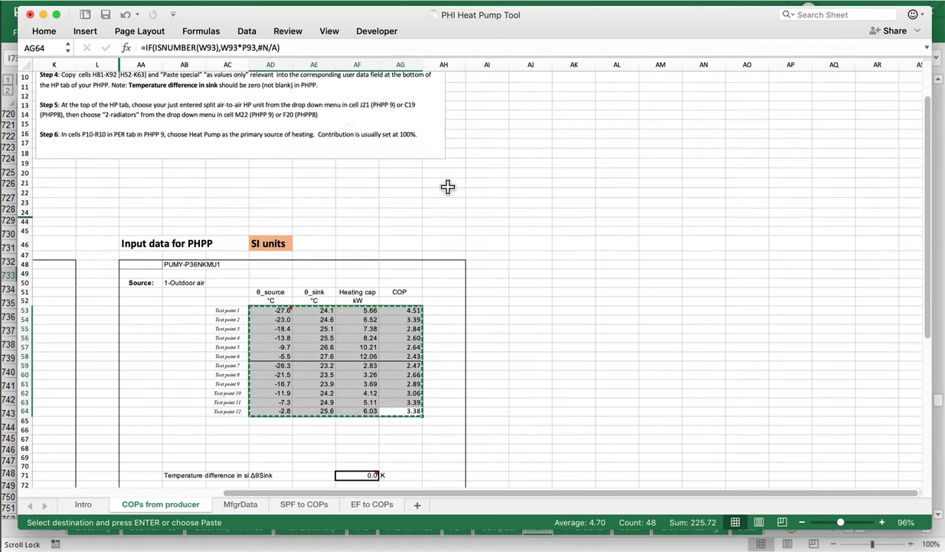
scroll(284, 331, up, 3)
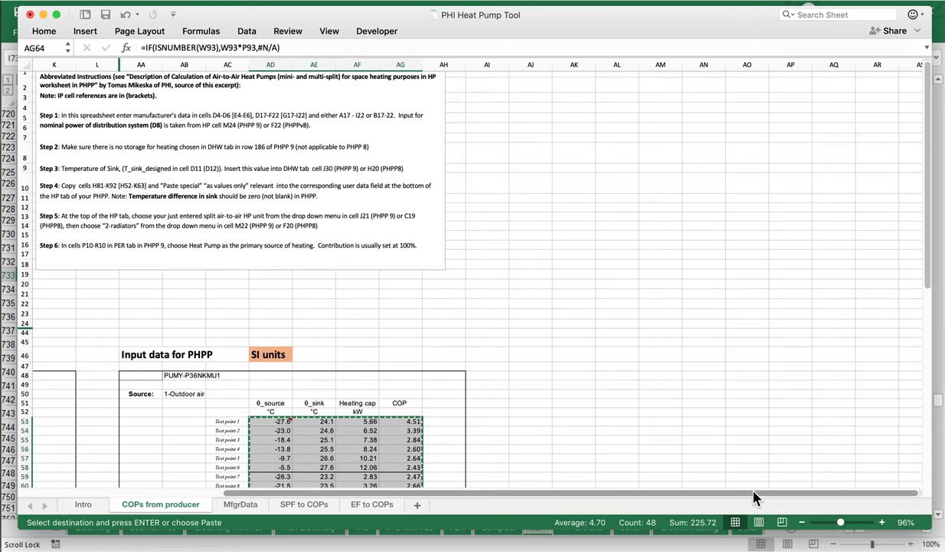
scroll(753, 495, left, 1)
scroll(471, 519, left, 9)
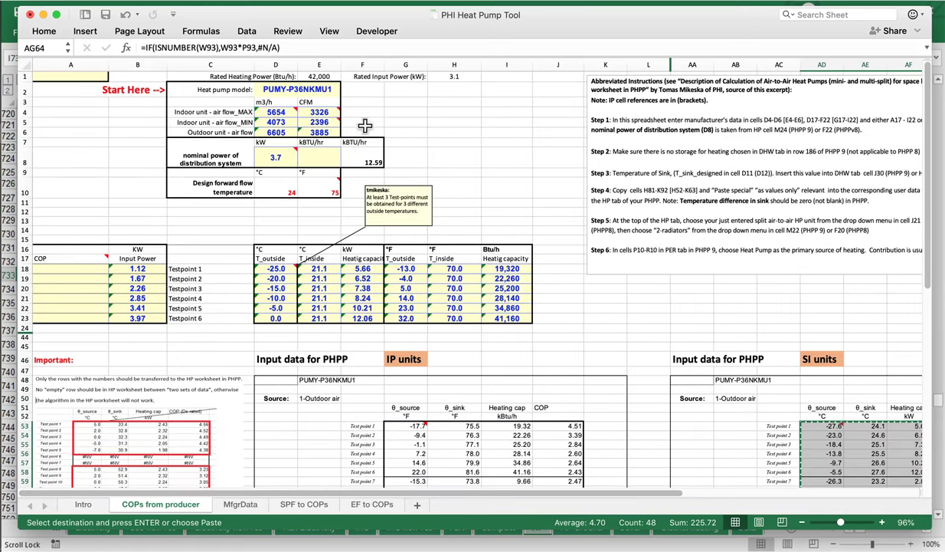
scroll(833, 408, down, 2)
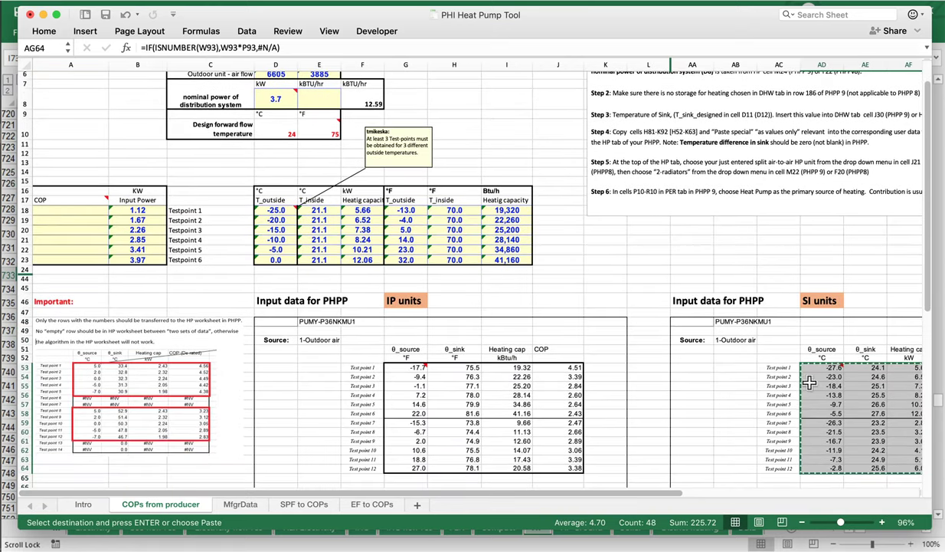
scroll(567, 506, right, 2)
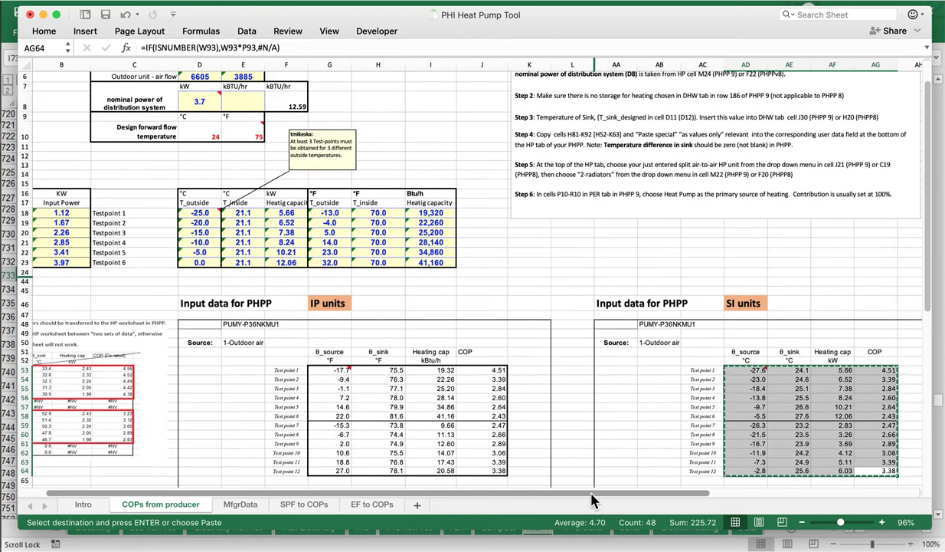
click(427, 4)
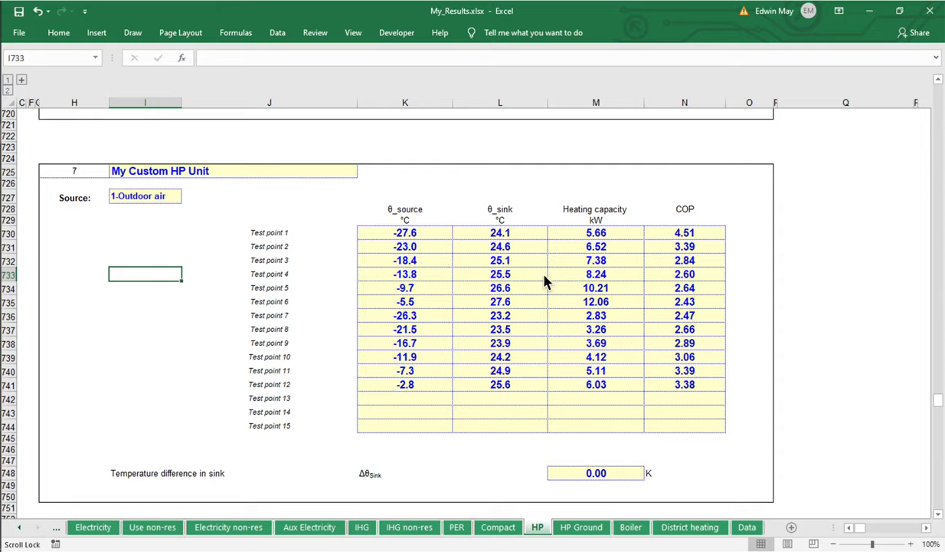
- Select the test-point block K730:N741 in My_Results.xlsx, and copy the SI test-point values AD53:AG64 from the PHI Heat Pump Tool
click(382, 291)
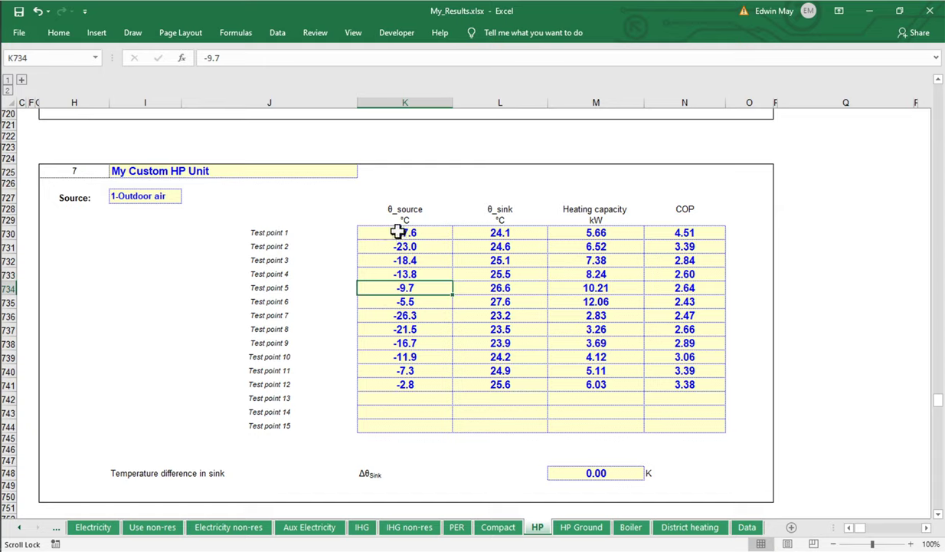
drag(397, 232, 684, 386)
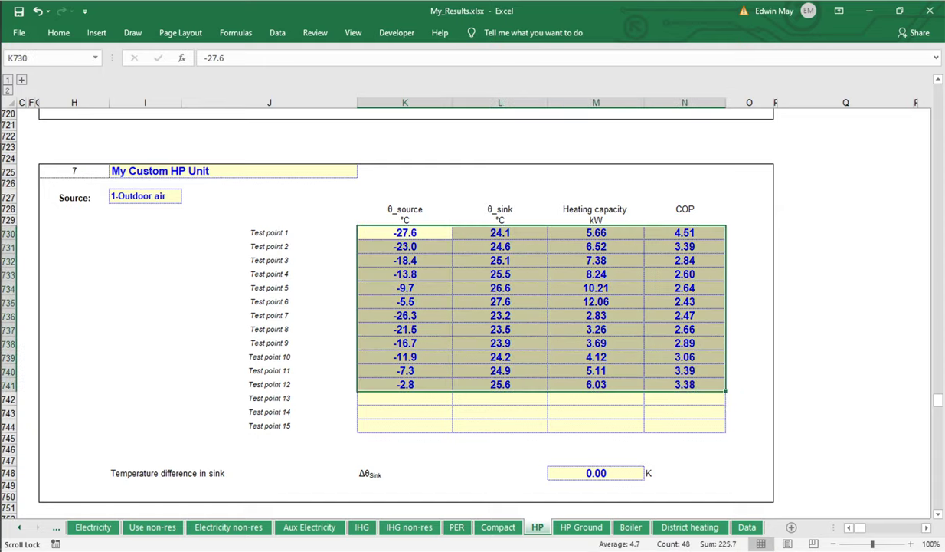
key(super+Tab)
scroll(770, 326, down, 5)
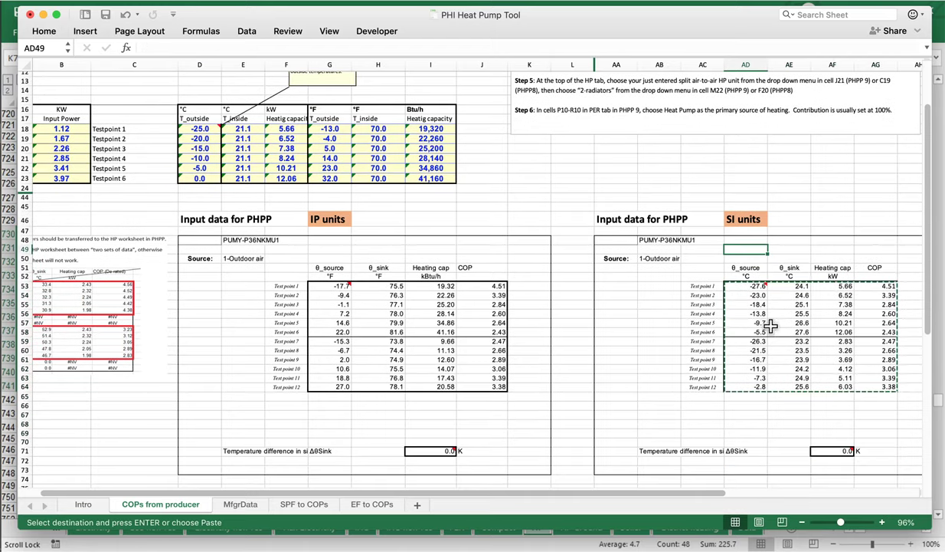
drag(743, 285, 885, 383)
key(super+c)
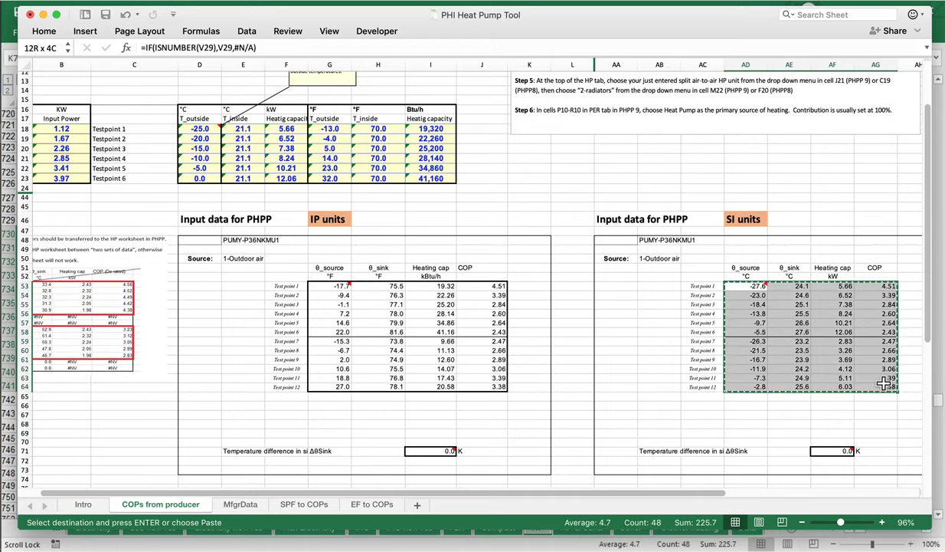
right_click(776, 282)
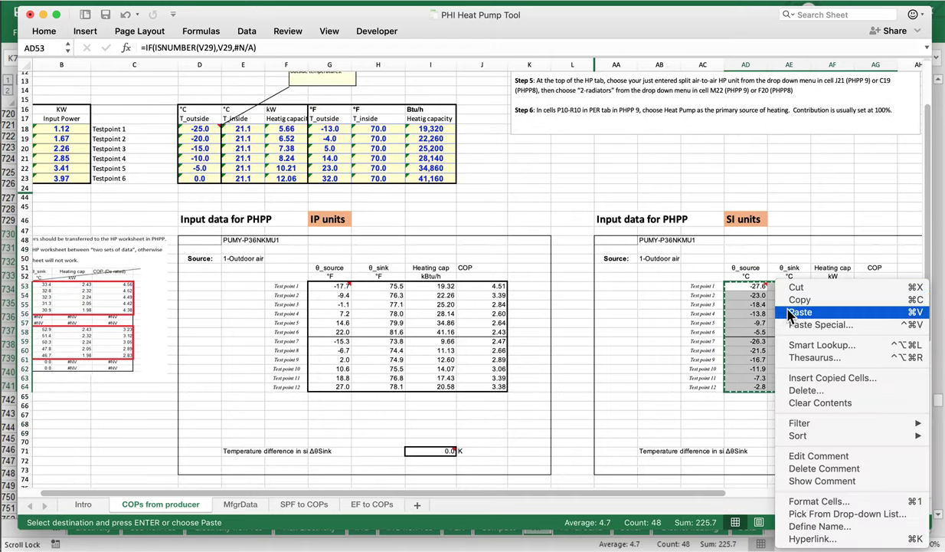
click(797, 312)
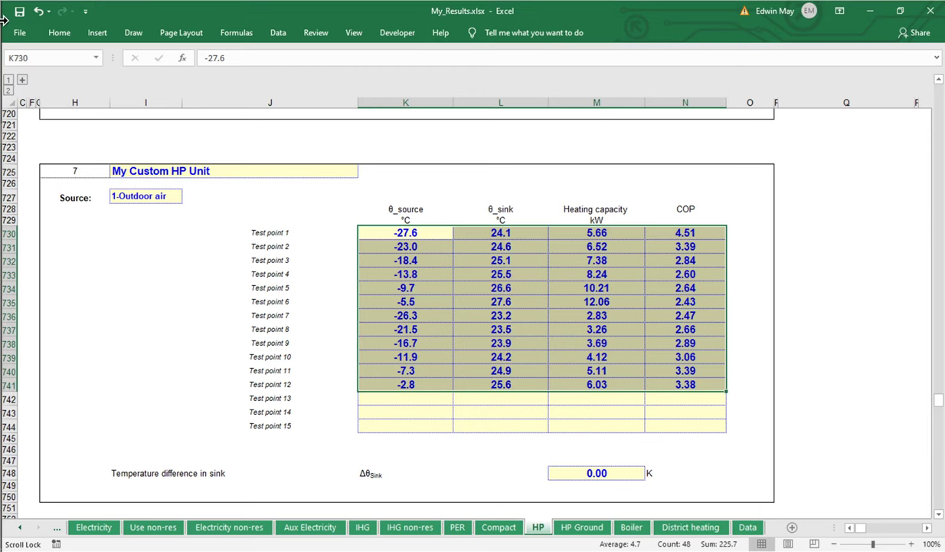
- Switch to Grasshopper and read the descriptions of the Heating | HP component's inputs, including _temps_source, _heating_capacities and _fromPHPP
mouse_move(3, 39)
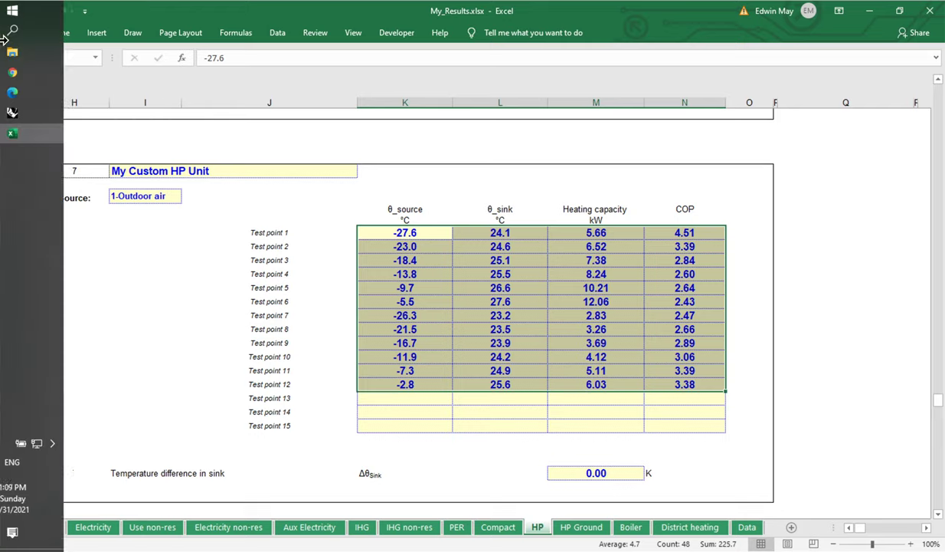
click(68, 111)
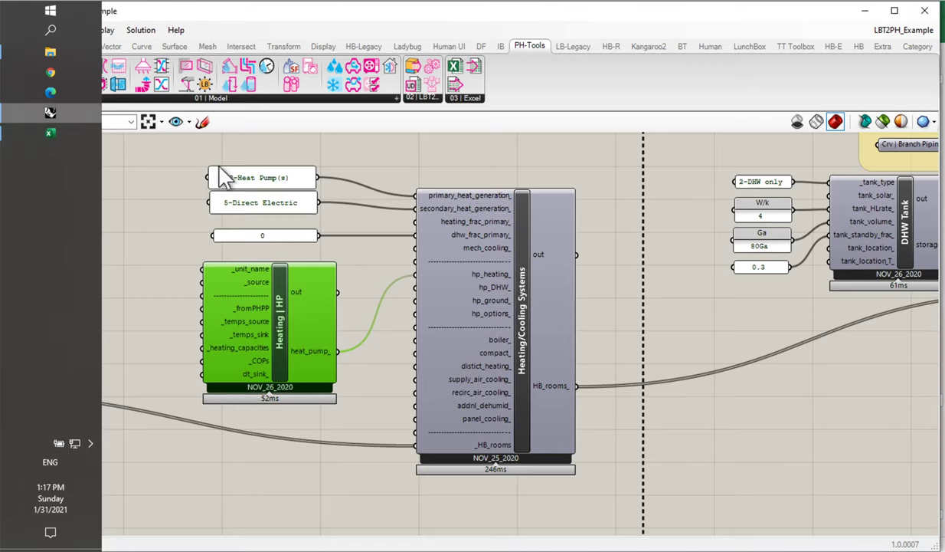
click(131, 322)
scroll(180, 337, up, 3)
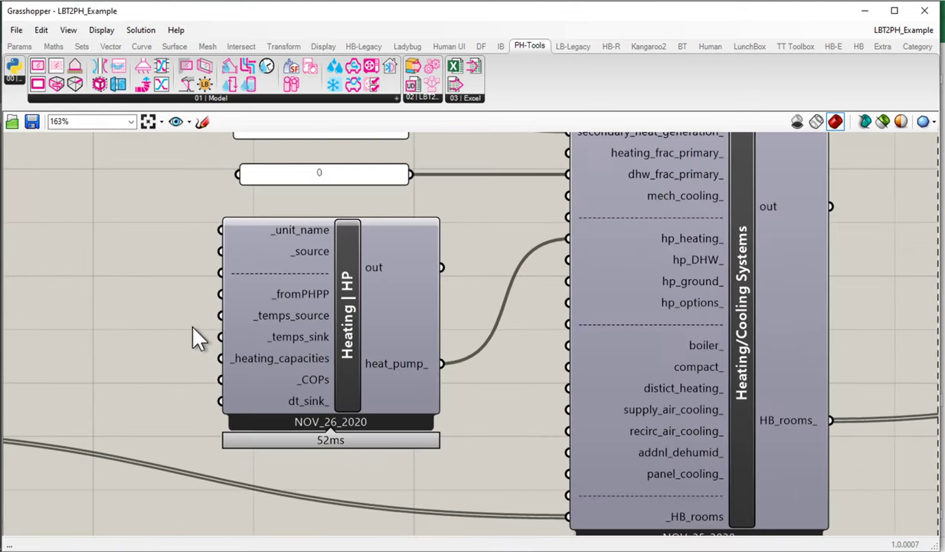
drag(197, 337, 367, 295)
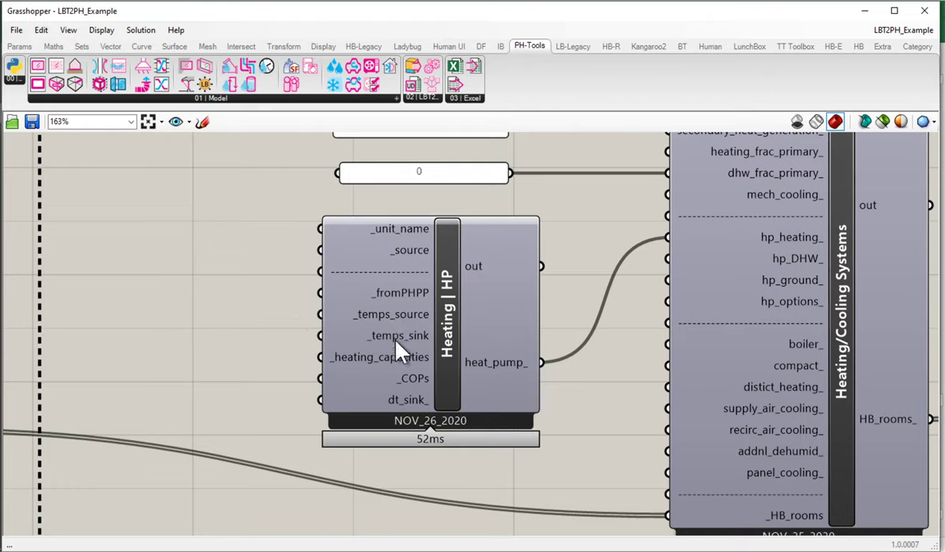
mouse_move(393, 325)
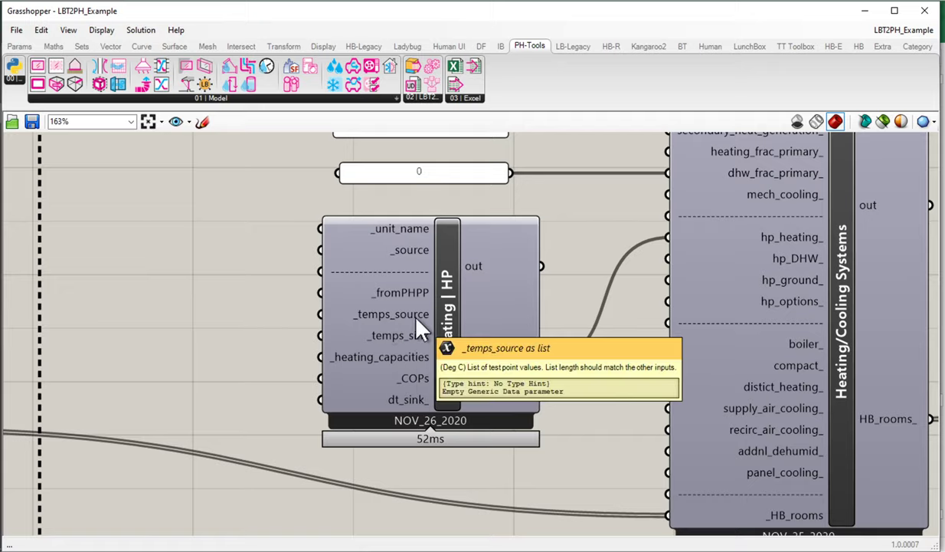
mouse_move(427, 365)
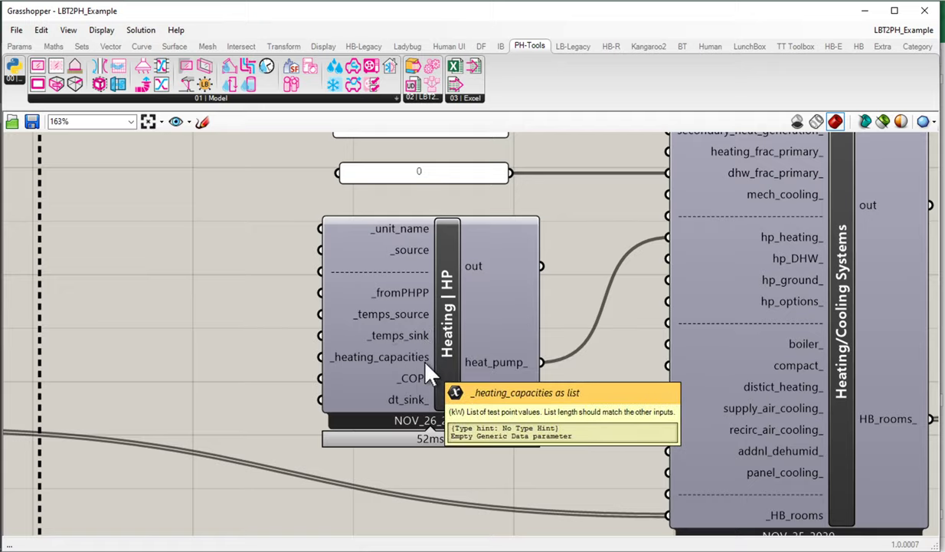
mouse_move(425, 377)
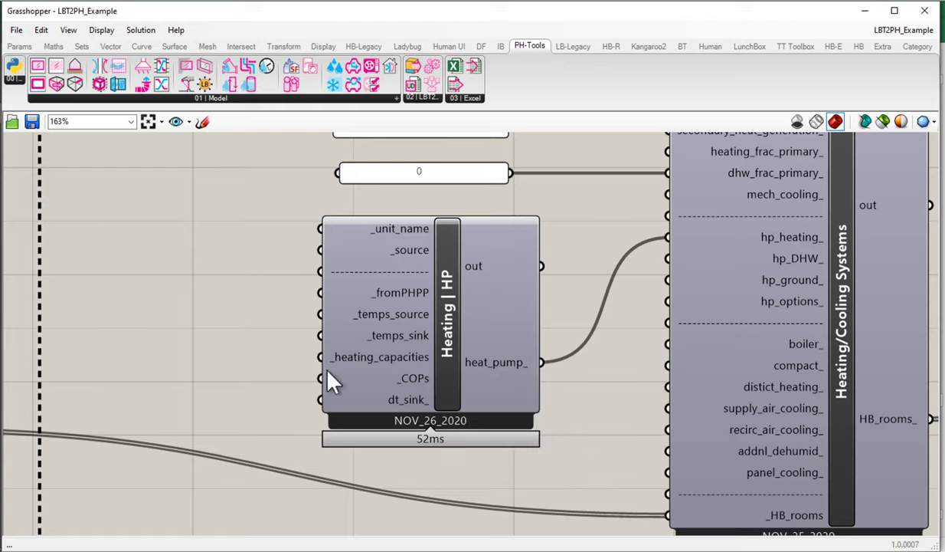
drag(434, 354, 454, 357)
mouse_move(414, 301)
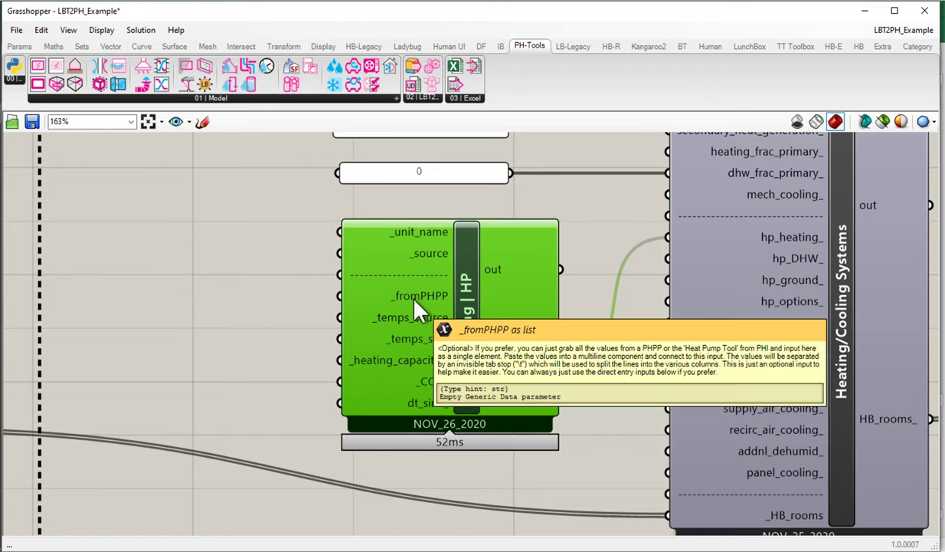
- Add a panel beside the Heating | HP component, paste the copied test-point values into it and enlarge it to show all rows
double_click(190, 289)
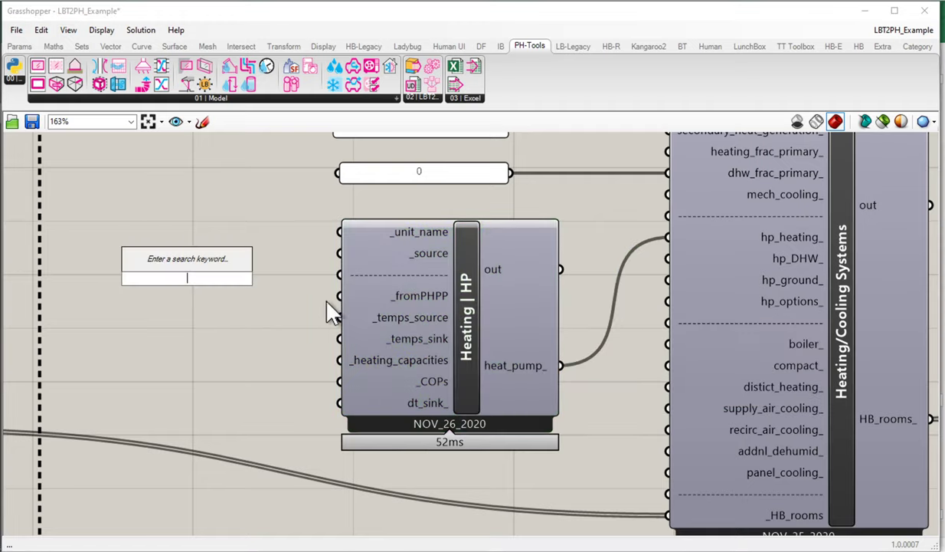
text(panel)
key(Return)
double_click(168, 251)
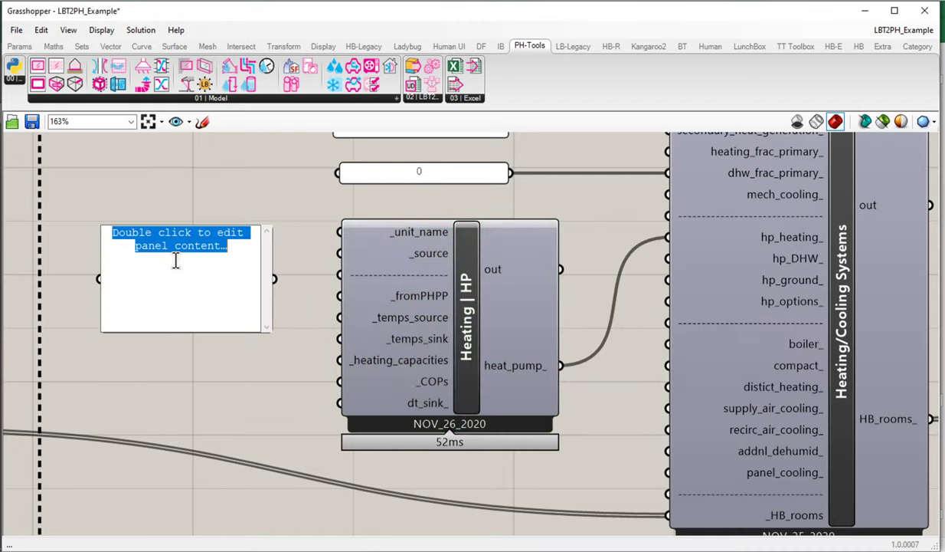
key(ctrl+v)
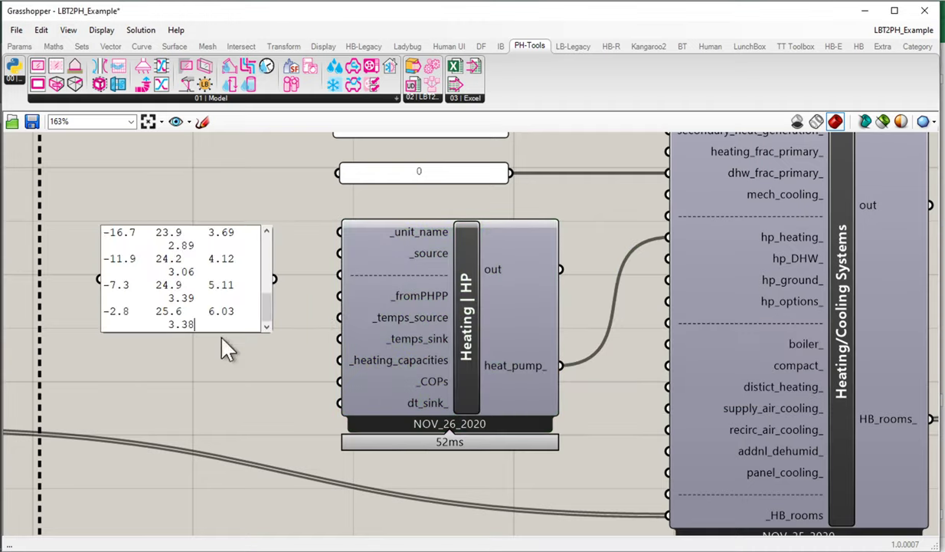
click(246, 161)
drag(266, 328, 297, 448)
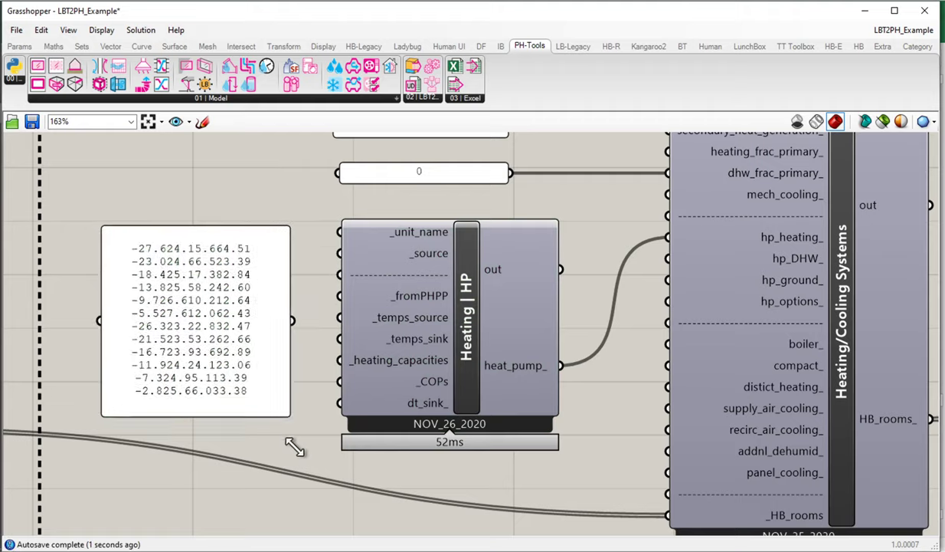
- Turn off Multiline Data on the test-point panel so each row becomes a separate list item
click(215, 283)
right_click(257, 342)
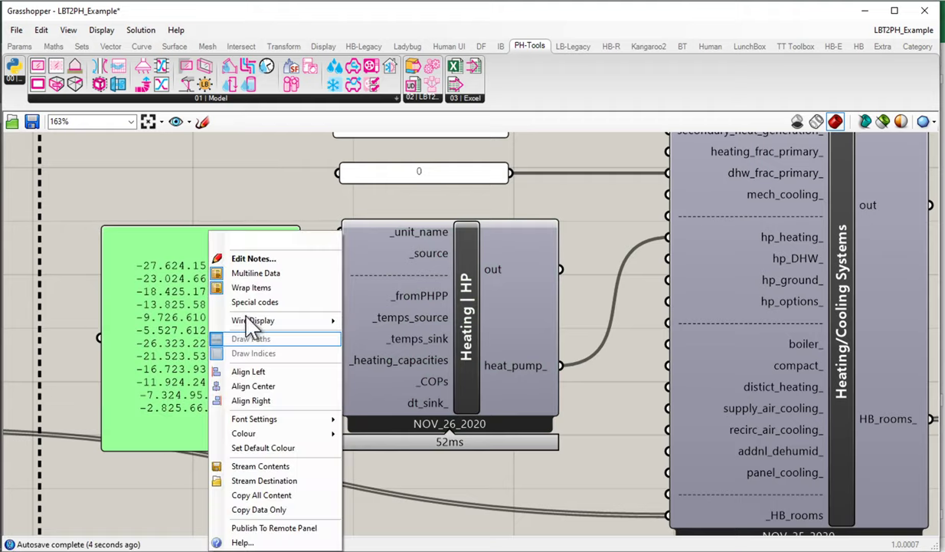
click(246, 258)
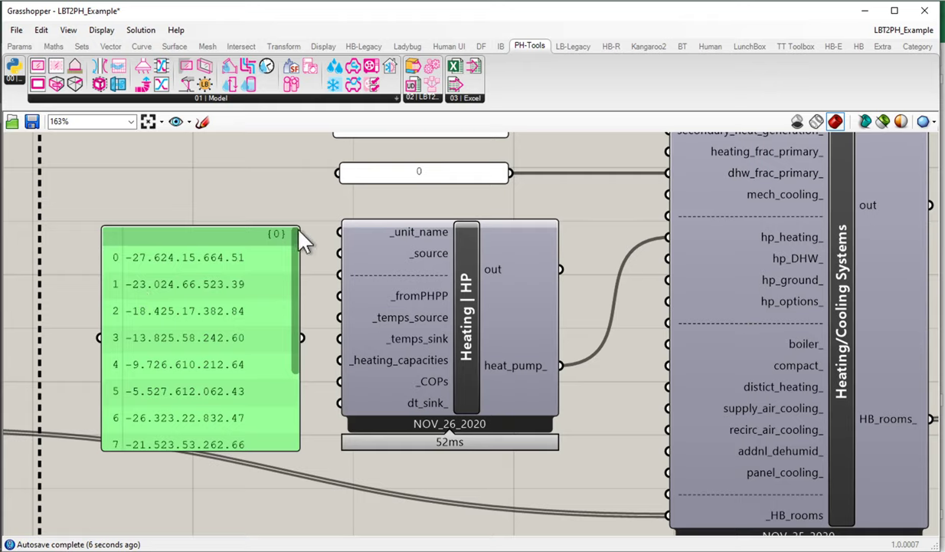
- Check the panel's pasted text against the PHI Heat Pump Tool, leave the text unedited and shorten the panel
double_click(210, 314)
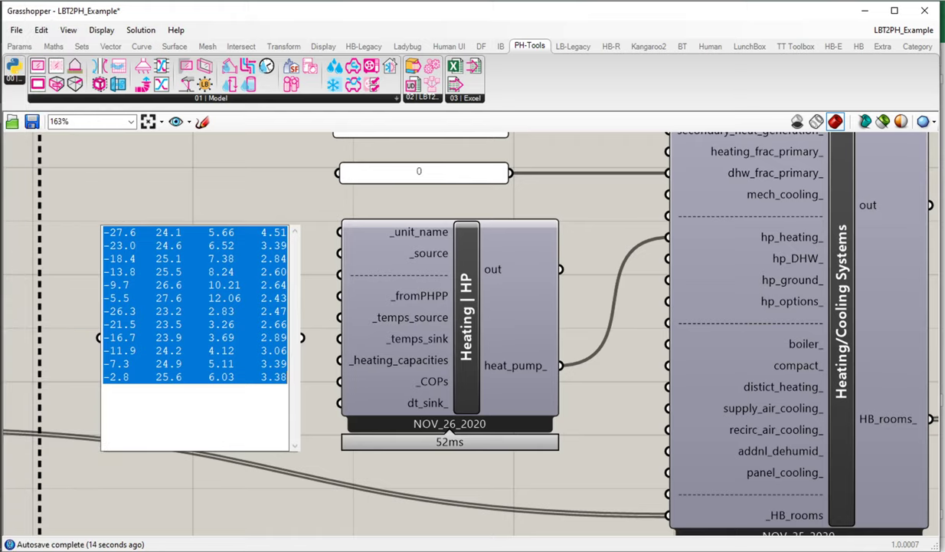
key(super+Tab)
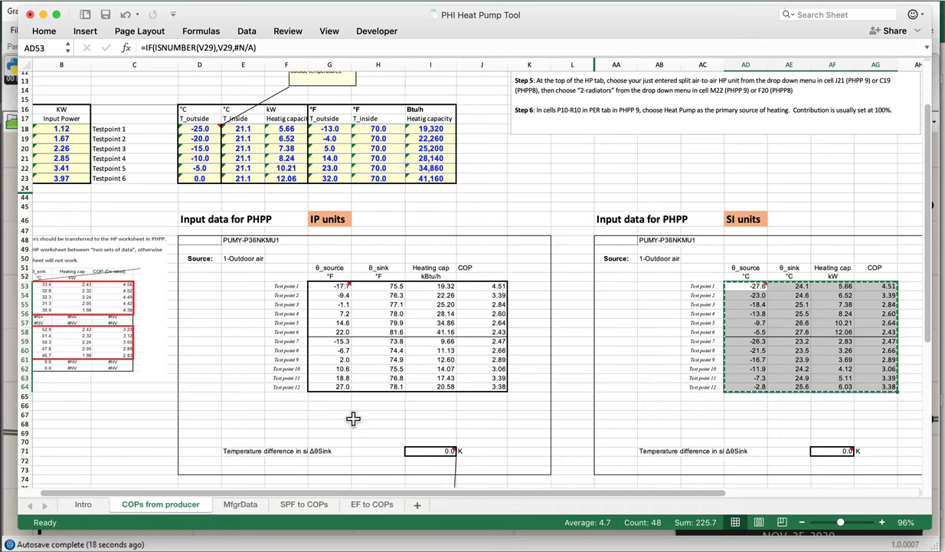
drag(369, 19, 351, 406)
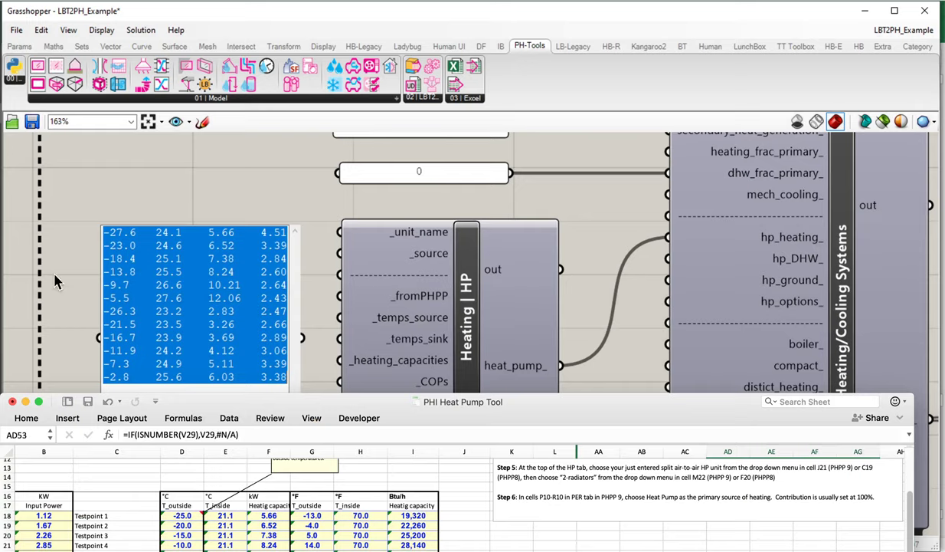
click(170, 208)
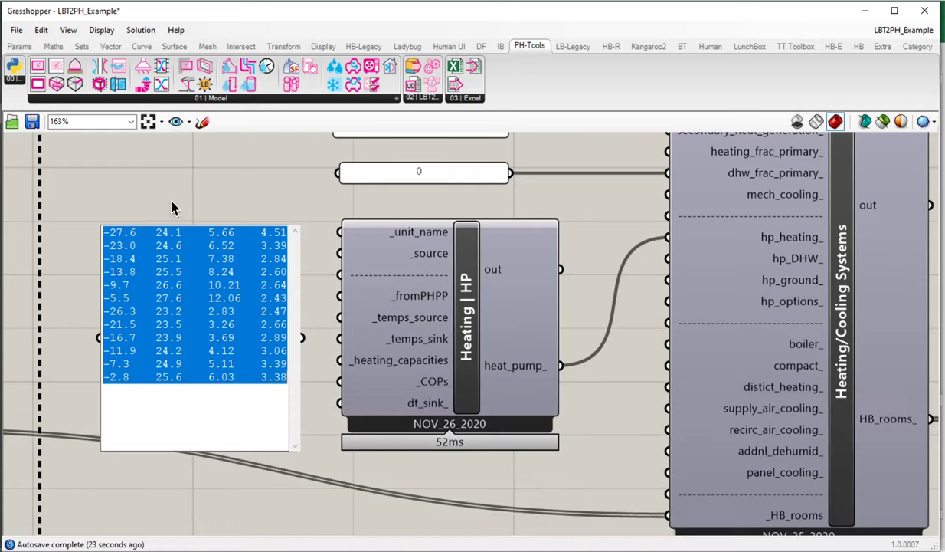
click(171, 207)
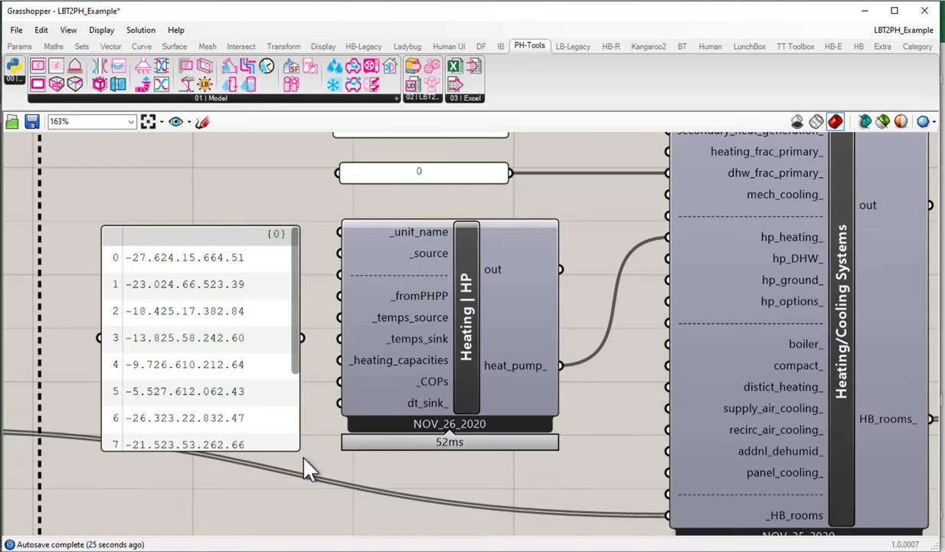
drag(297, 448, 296, 371)
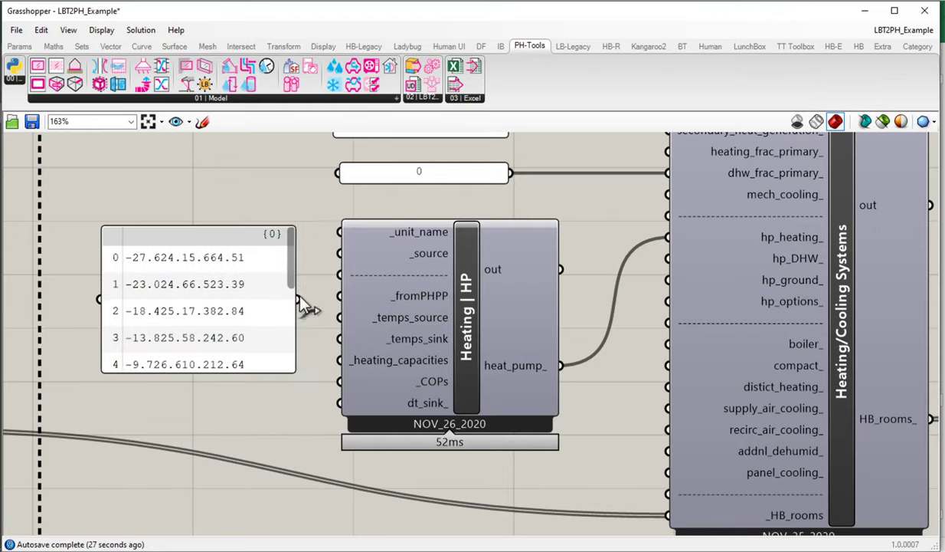
- Connect the test-point panel to the Heating | HP component's _fromPHPP input and inspect the values it receives
drag(299, 298, 340, 295)
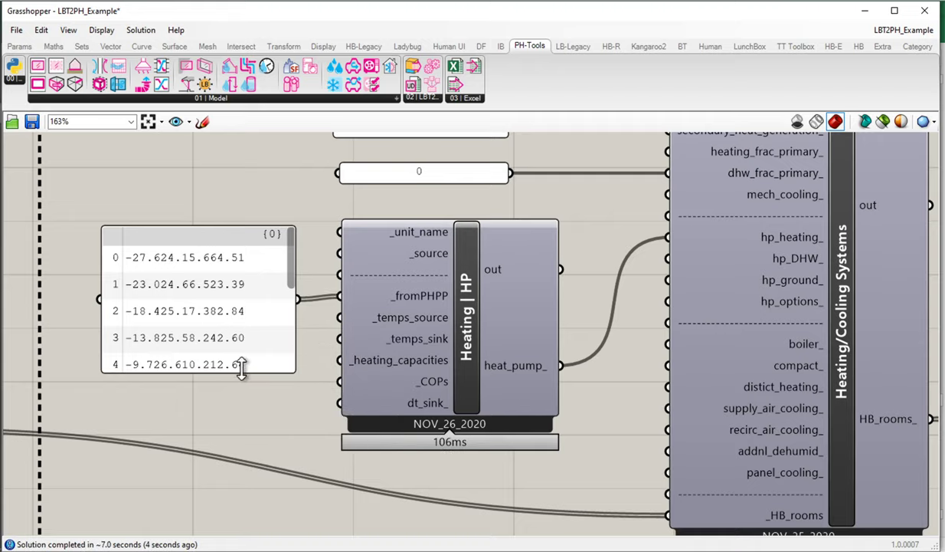
mouse_move(386, 300)
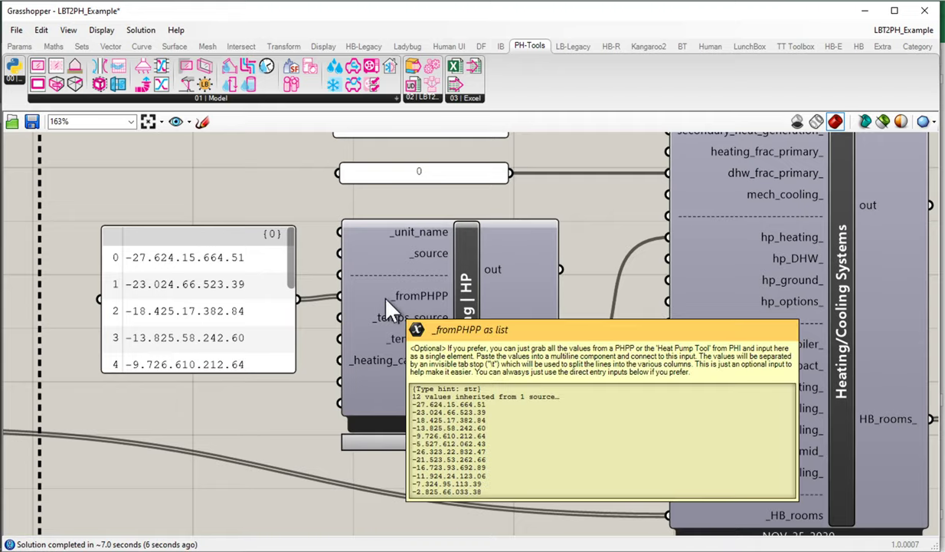
- Switch to My_Results.xlsx and examine the unit 4 Default Heat Pump block on the HP sheet, including its test points and sink temperature difference
mouse_move(4, 138)
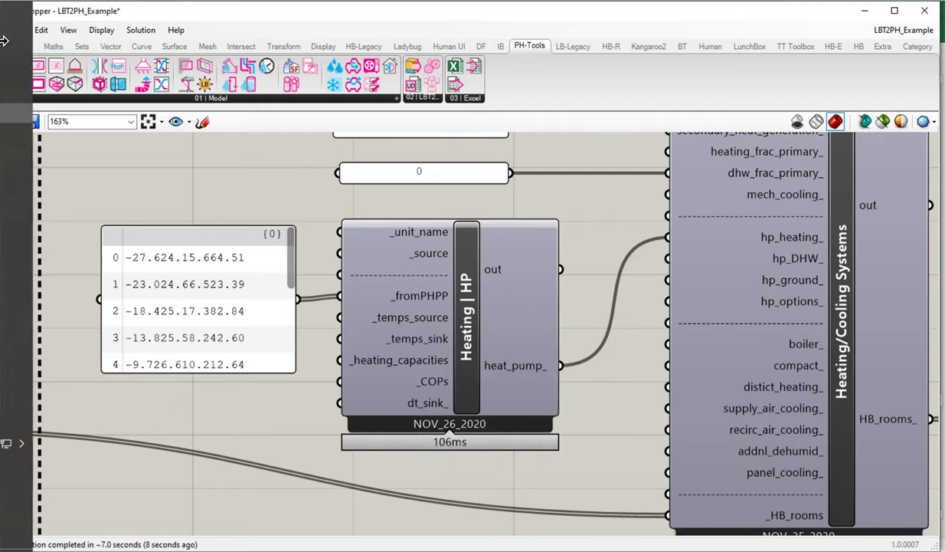
click(51, 135)
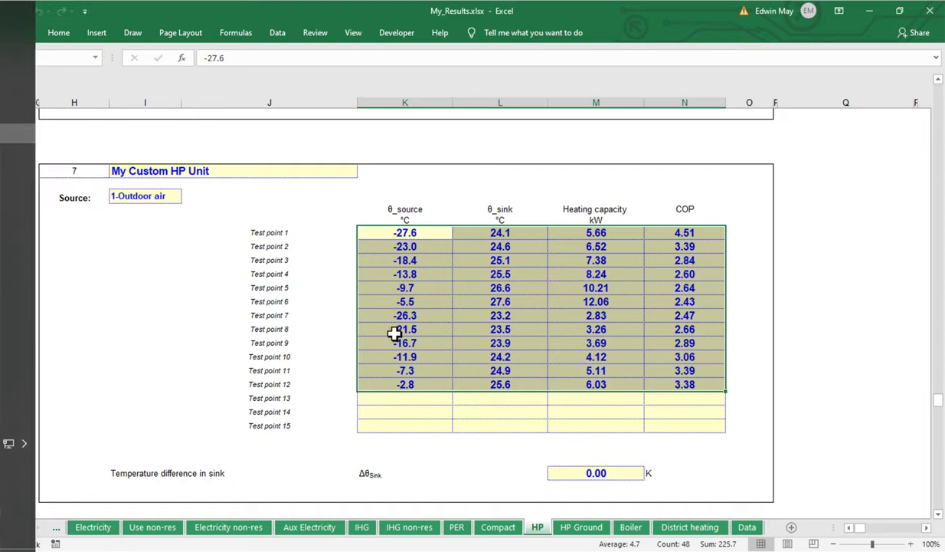
scroll(292, 286, up, 3)
click(571, 199)
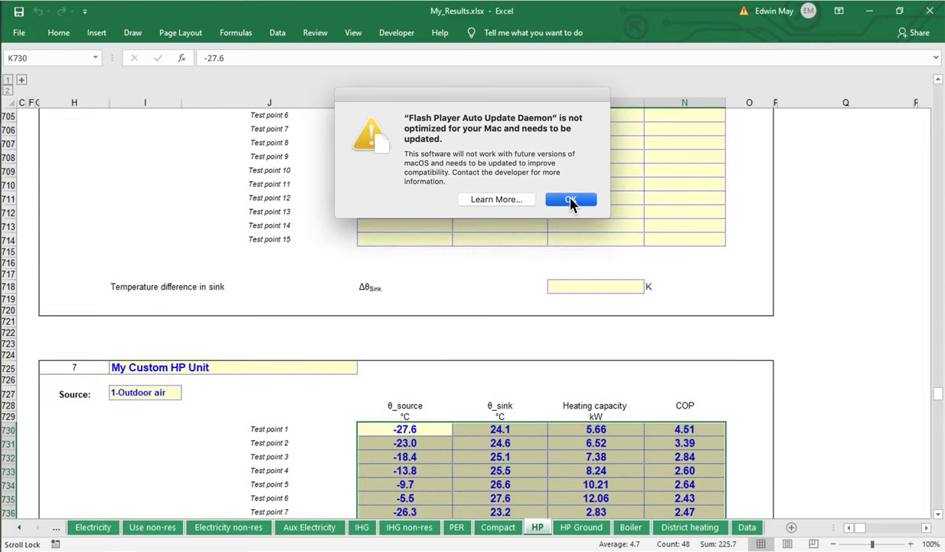
scroll(379, 314, up, 20)
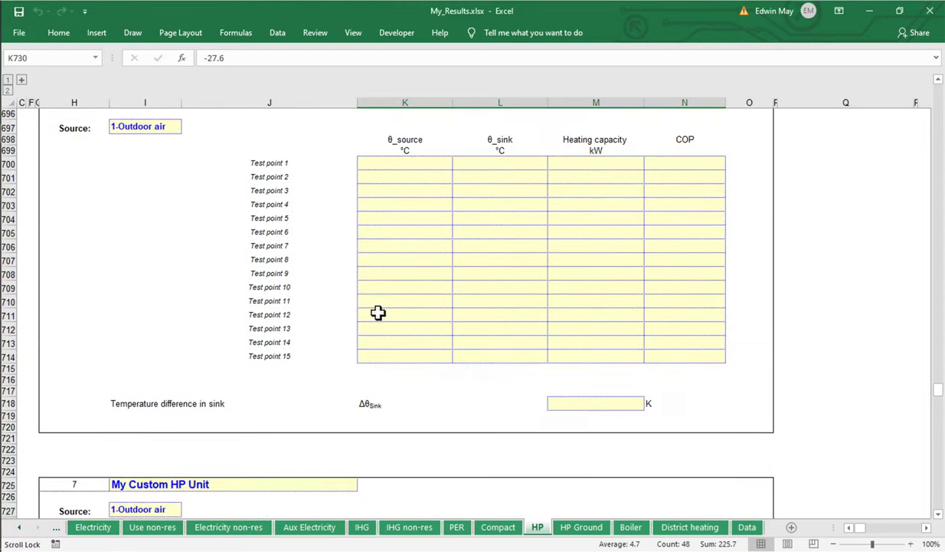
scroll(377, 312, up, 6)
scroll(377, 310, down, 5)
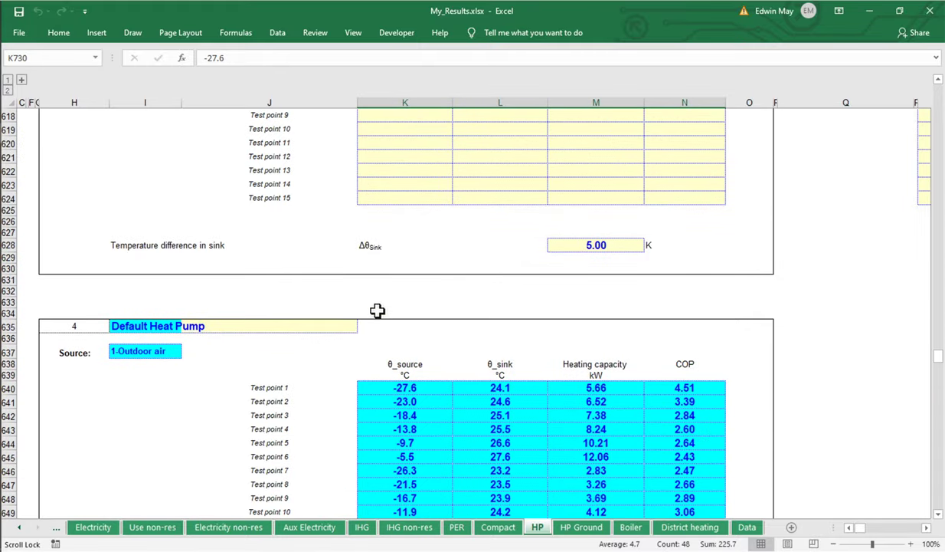
scroll(378, 310, down, 3)
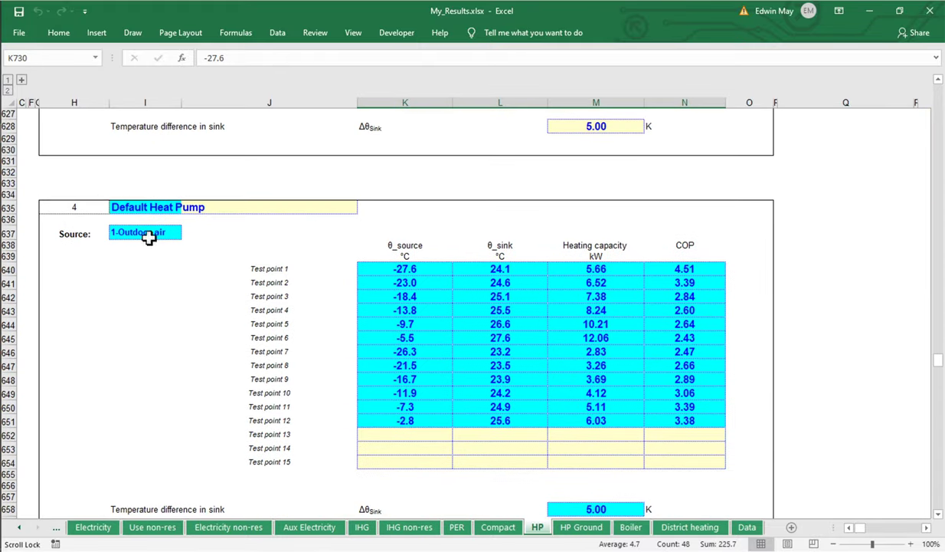
click(422, 268)
click(422, 281)
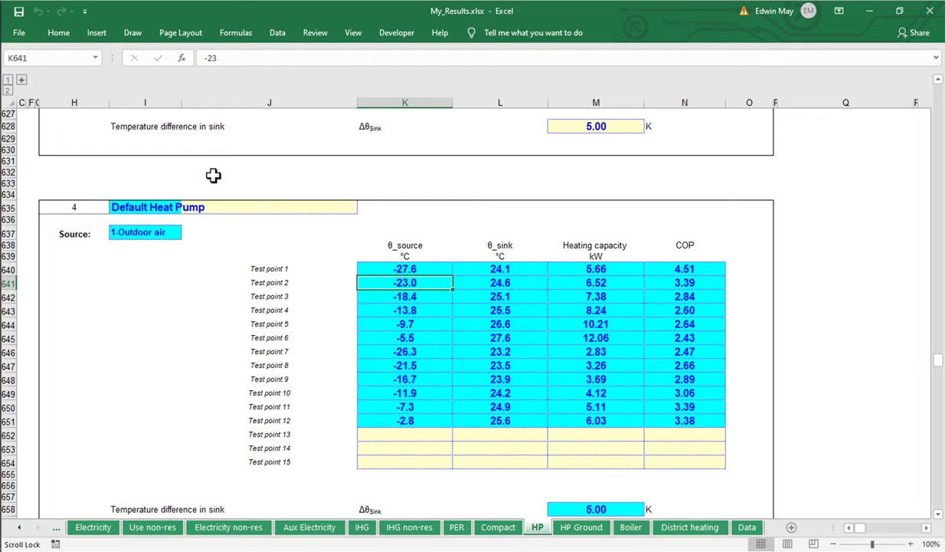
scroll(230, 207, down, 2)
click(147, 140)
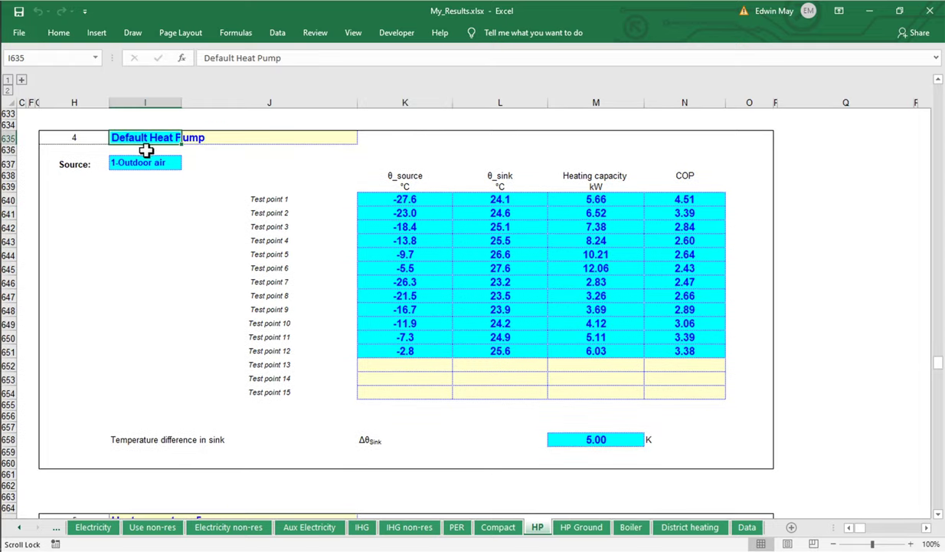
click(596, 438)
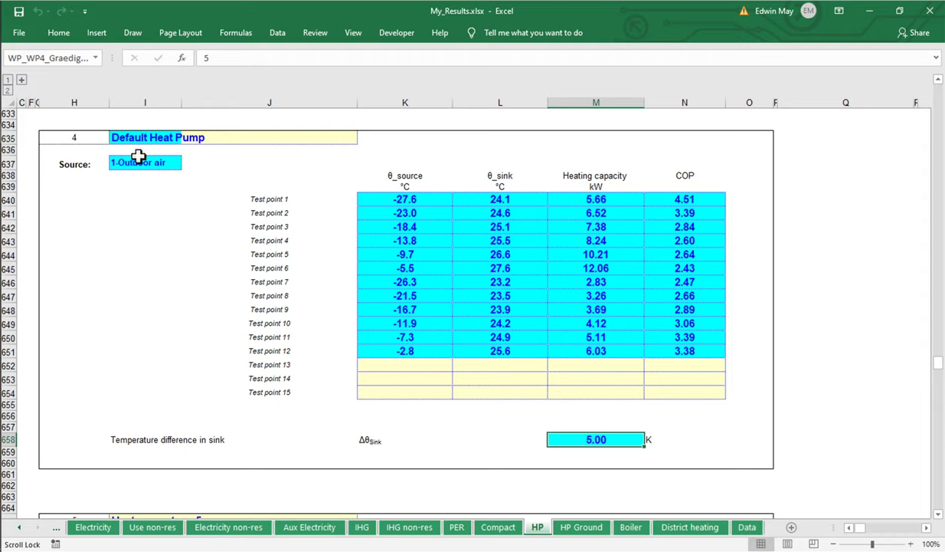
- Switch back to Grasshopper, add a panel containing 0 and connect it to the Heating | HP component's dt_sink_ input
mouse_move(20, 90)
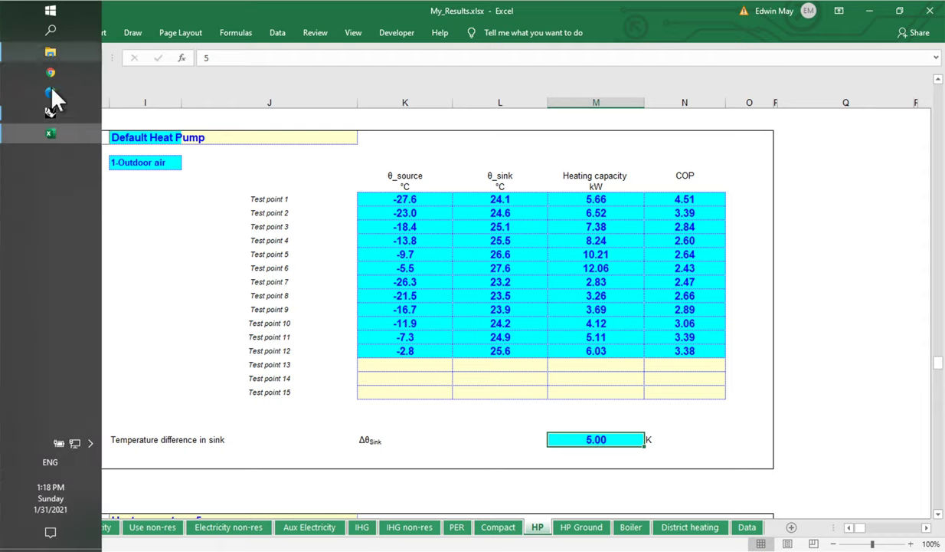
click(50, 112)
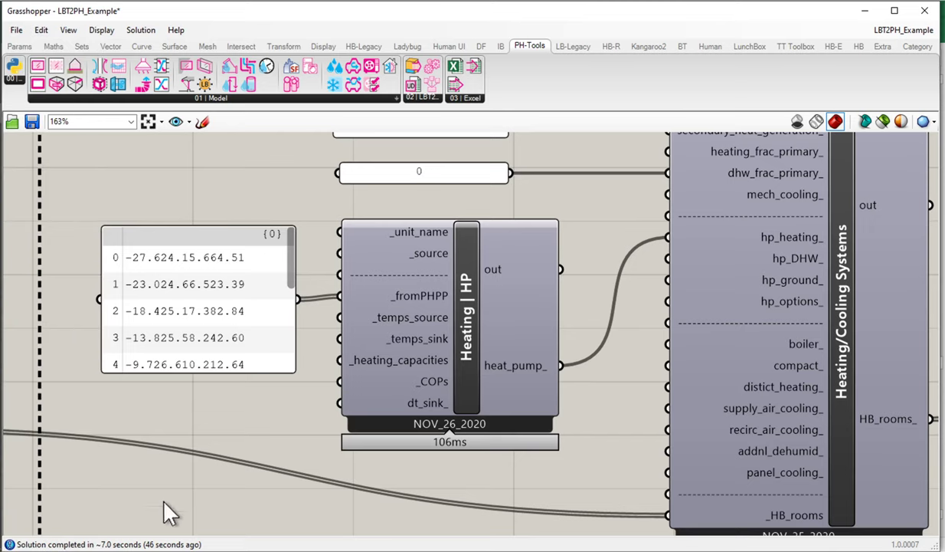
double_click(239, 411)
text(0)
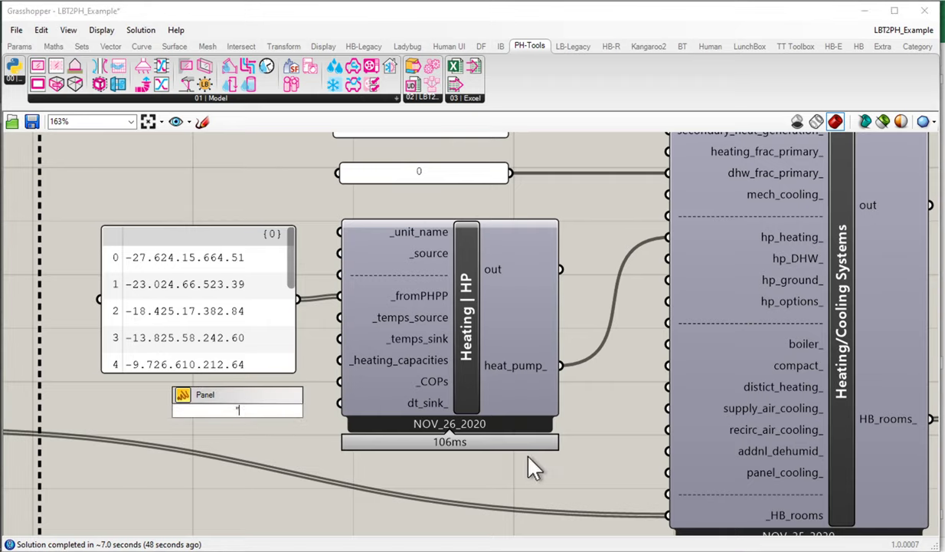
key(Return)
drag(257, 409, 335, 408)
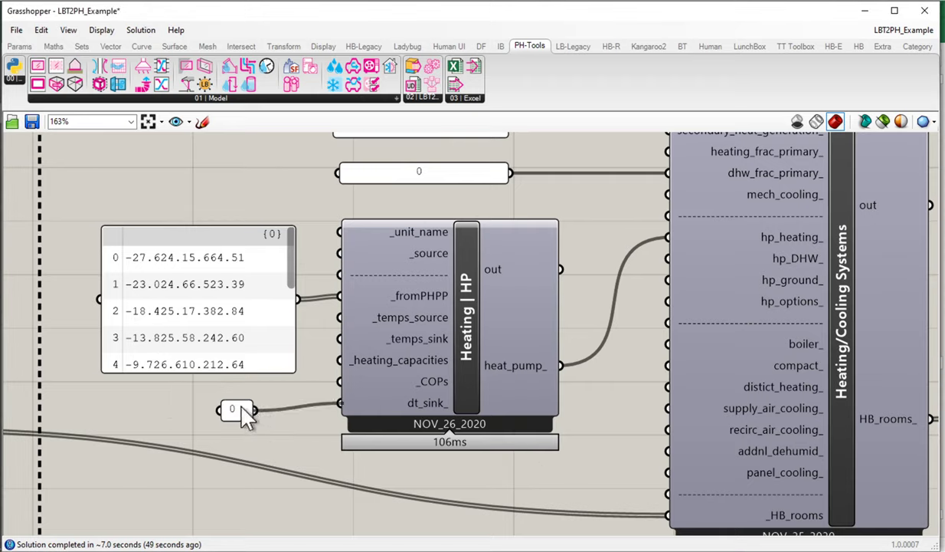
- Add a panel containing a custom ASHP unit name and connect it to the Heating | HP component's _unit_name input
double_click(176, 187)
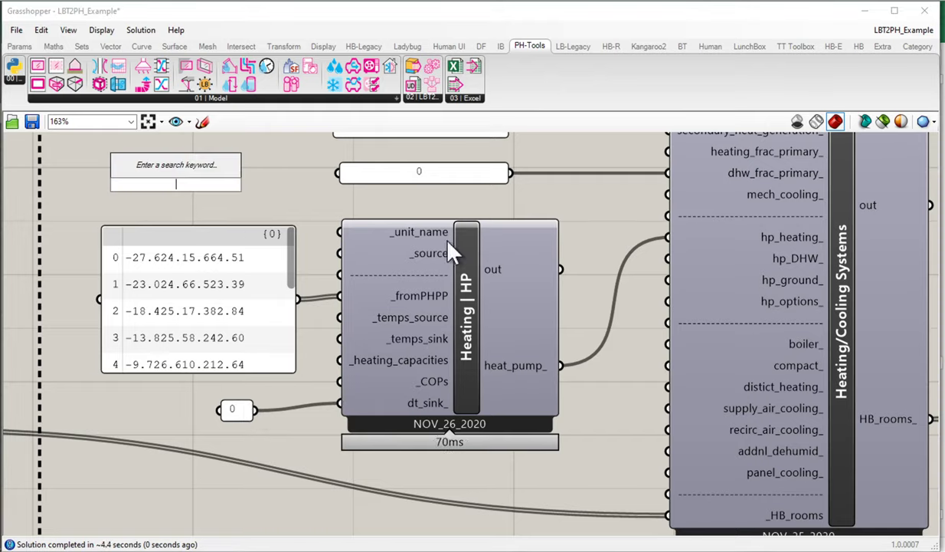
text("Eds)
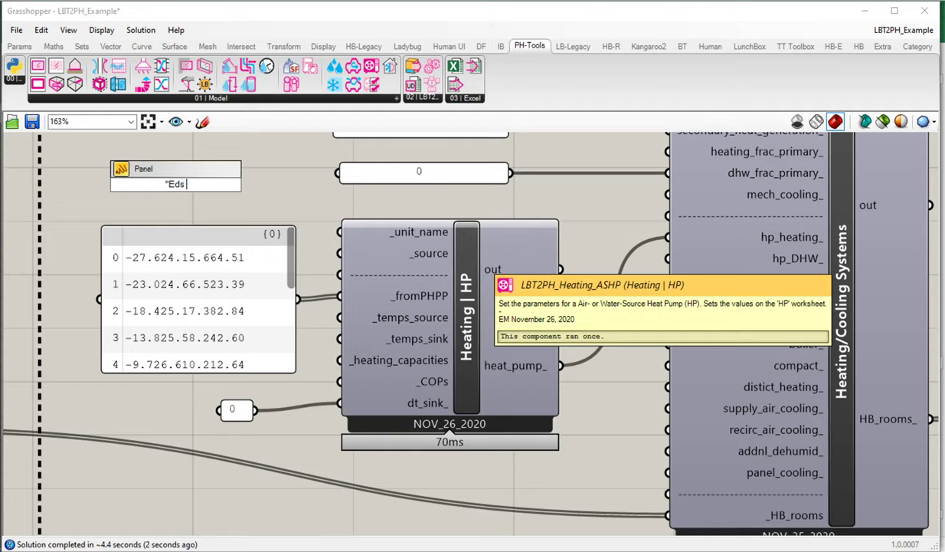
text( Custom ASHP)
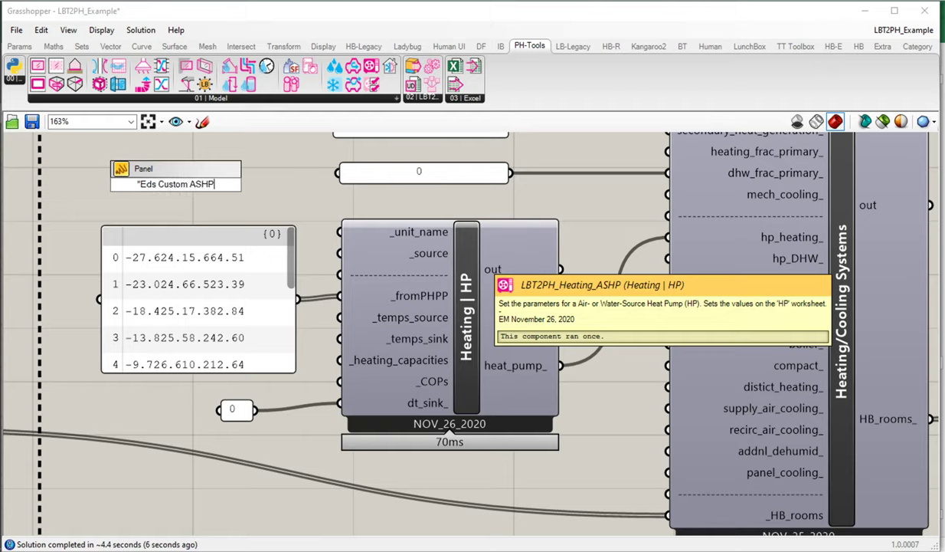
key(Return)
drag(244, 184, 341, 231)
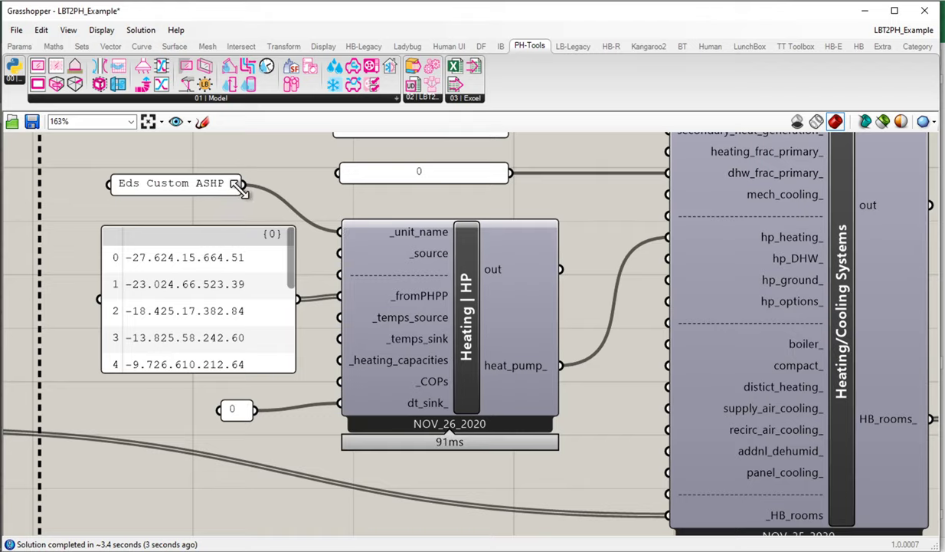
- Switch to My_Results.xlsx and check unit 4's name, its 12 rows of test points and its sink temperature difference
mouse_move(2, 142)
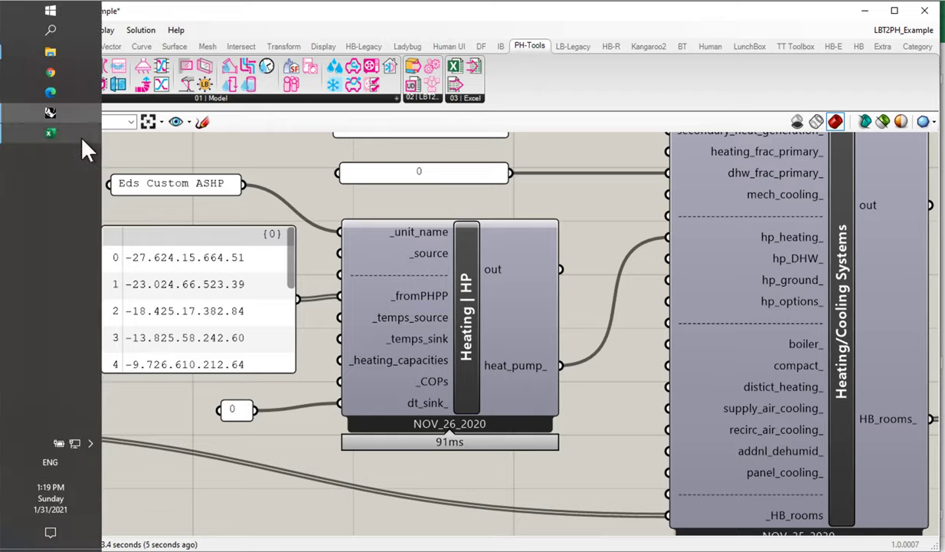
click(82, 140)
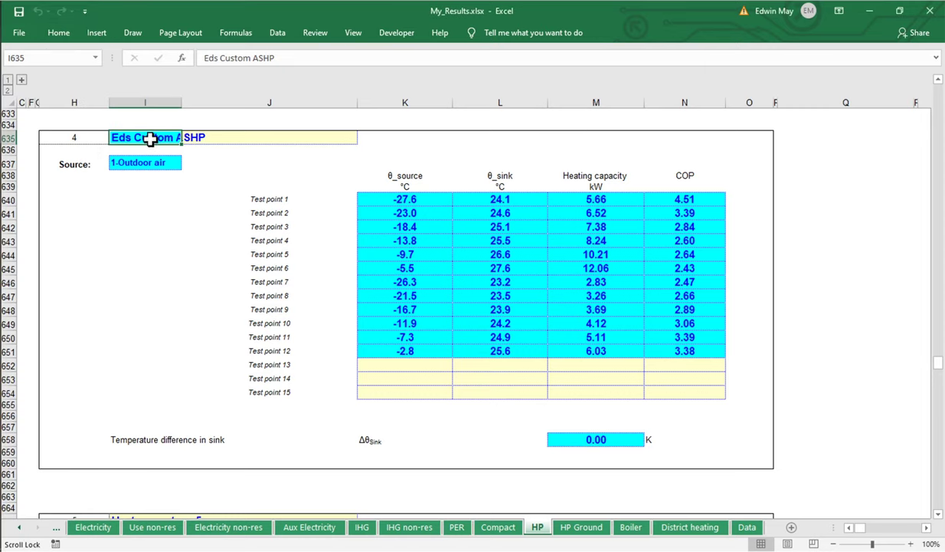
drag(404, 199, 711, 352)
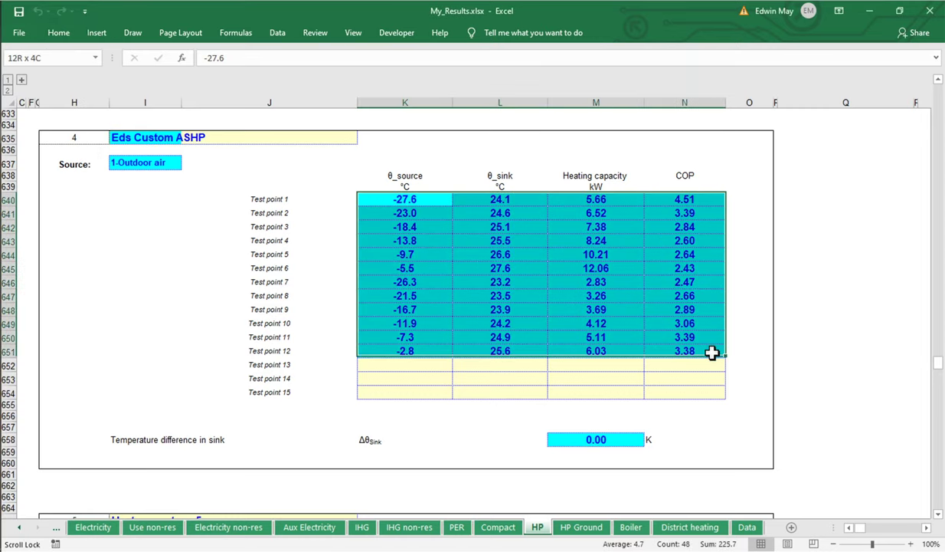
click(579, 438)
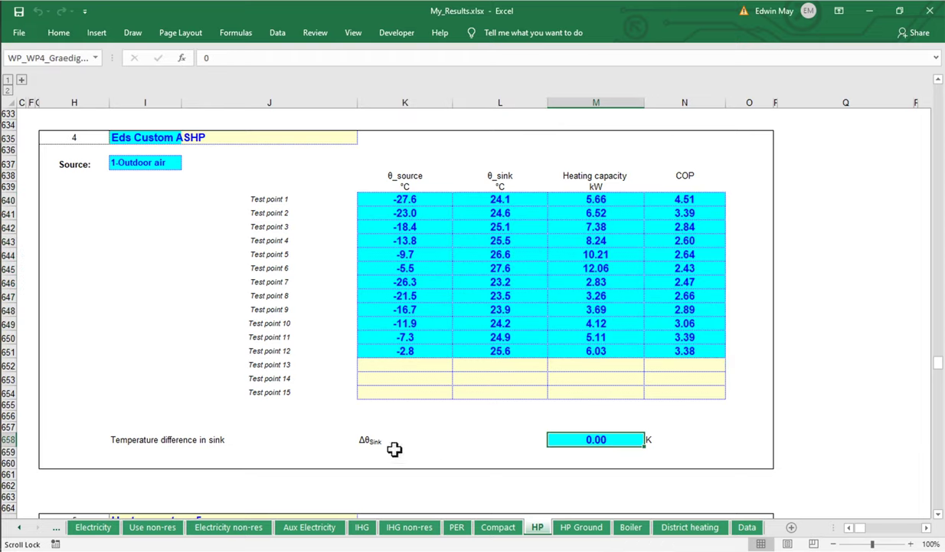
- Switch to the PHI Heat Pump Tool workbook and review the abbreviated instructions on the COPs from producer sheet
mouse_move(4, 128)
double_click(494, 401)
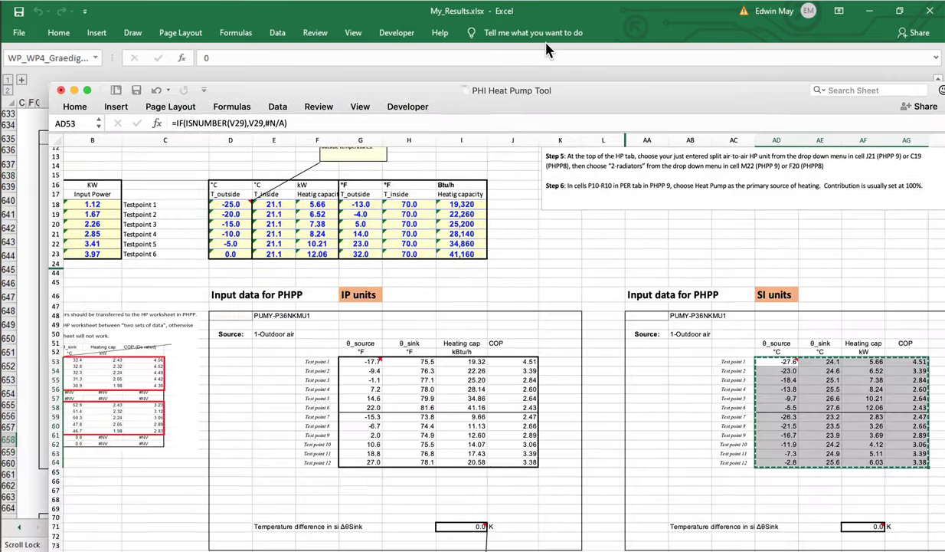
scroll(746, 324, up, 3)
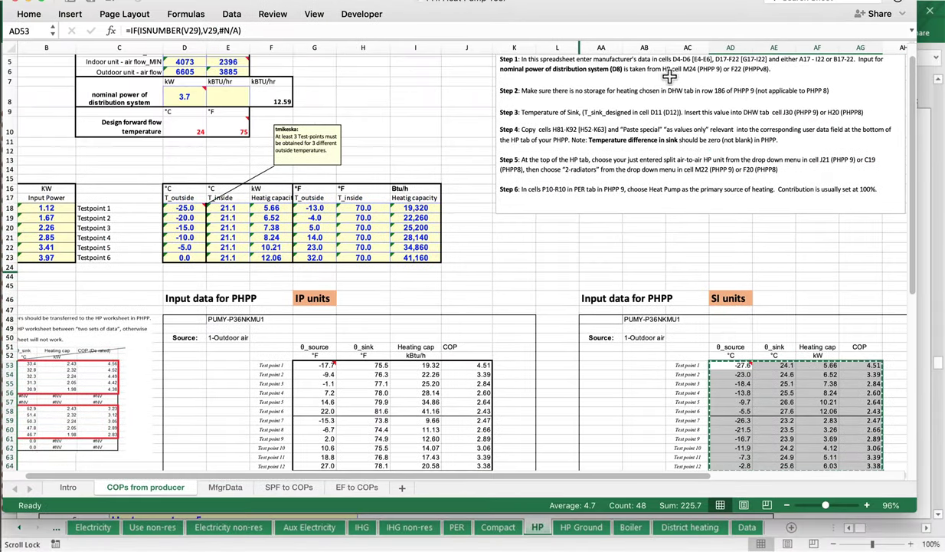
scroll(506, 242, up, 1)
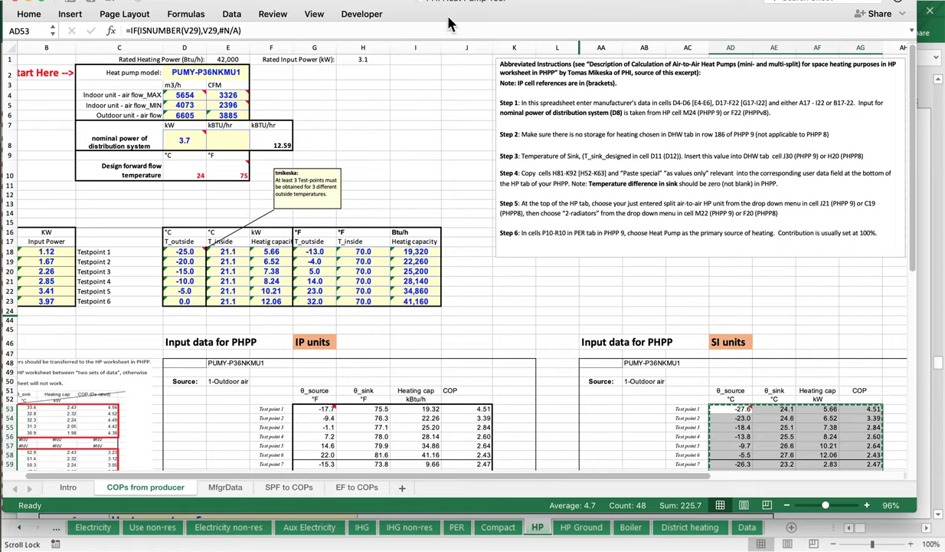
key(ctrl+Left)
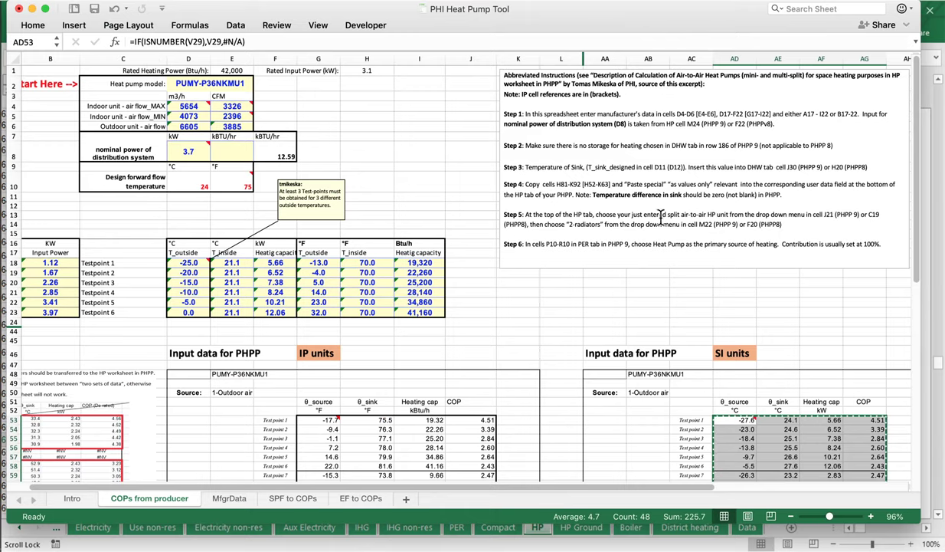
- Enlarge and read Steps 1 to 6 of the heat pump instructions, including the distribution system choice and the zero sink temperature difference
drag(605, 476, 669, 492)
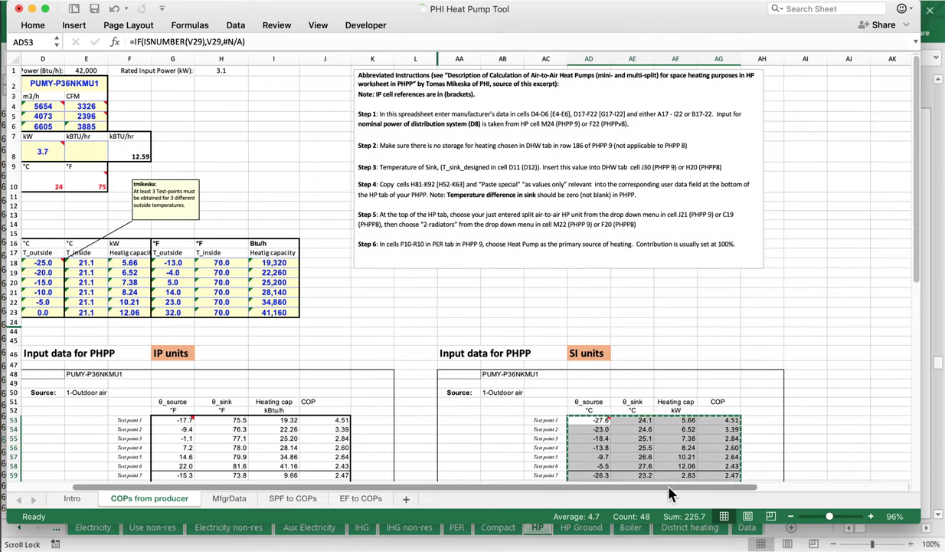
scroll(669, 493, right, 2)
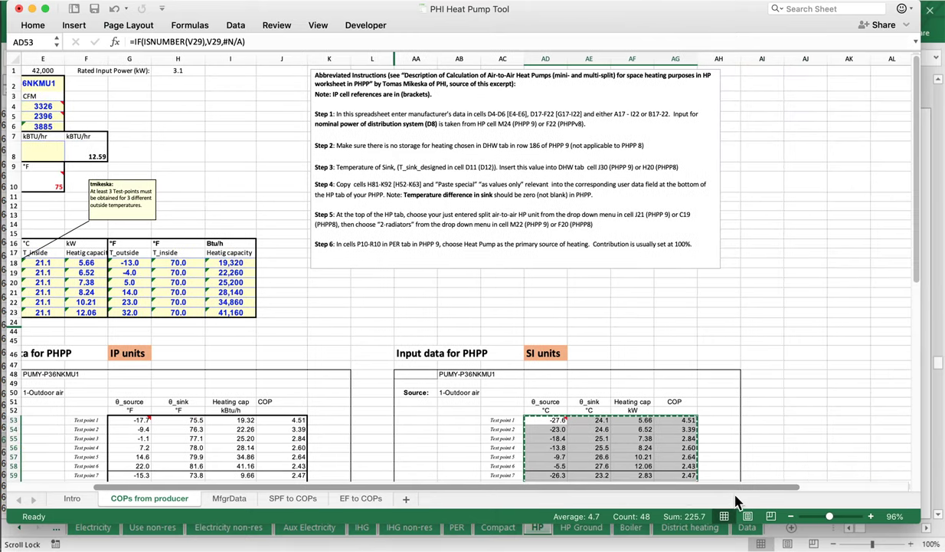
drag(831, 521, 843, 519)
click(842, 517)
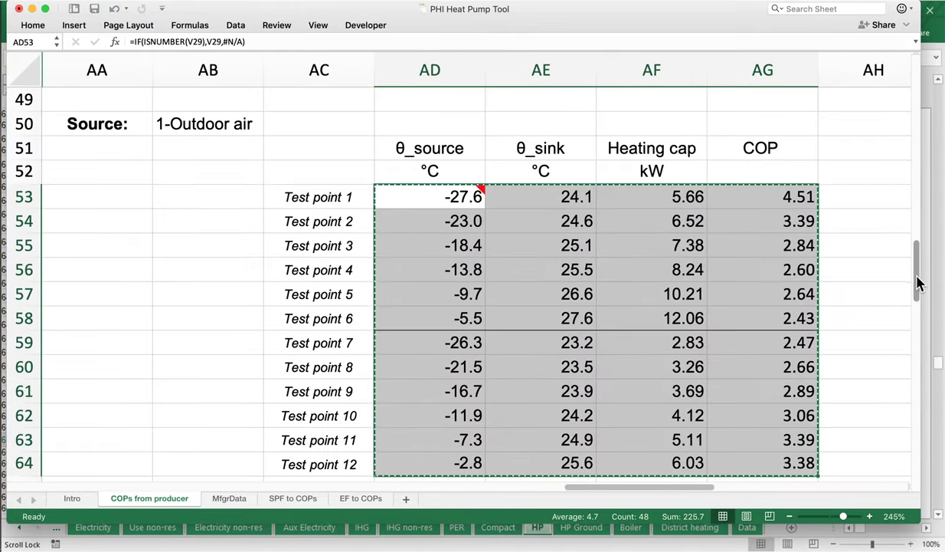
drag(915, 280, 904, 155)
scroll(904, 124, up, 10)
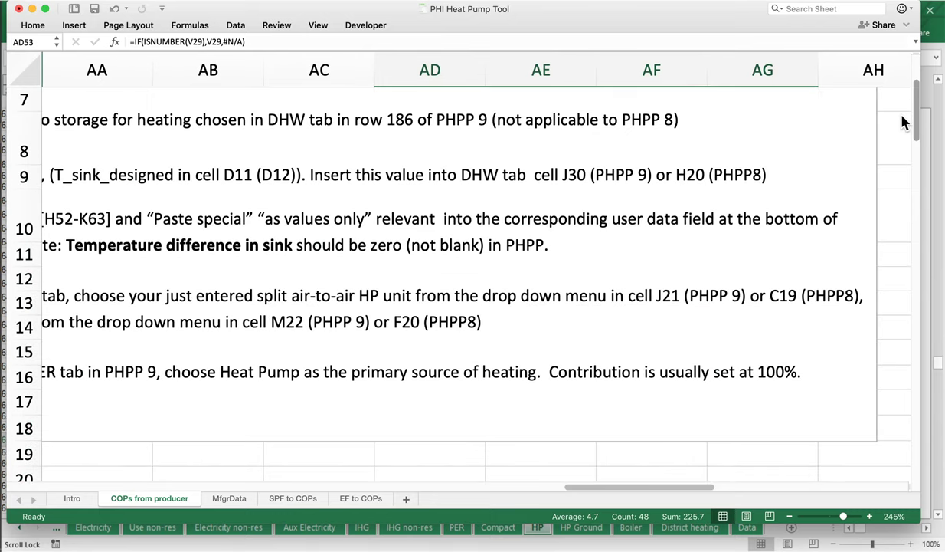
click(793, 518)
click(793, 518)
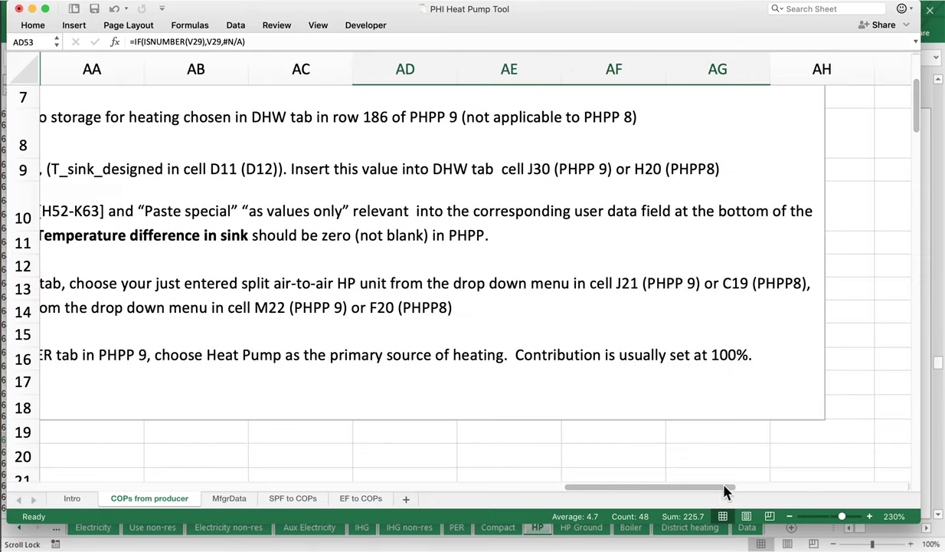
drag(663, 491, 571, 494)
drag(412, 496, 331, 498)
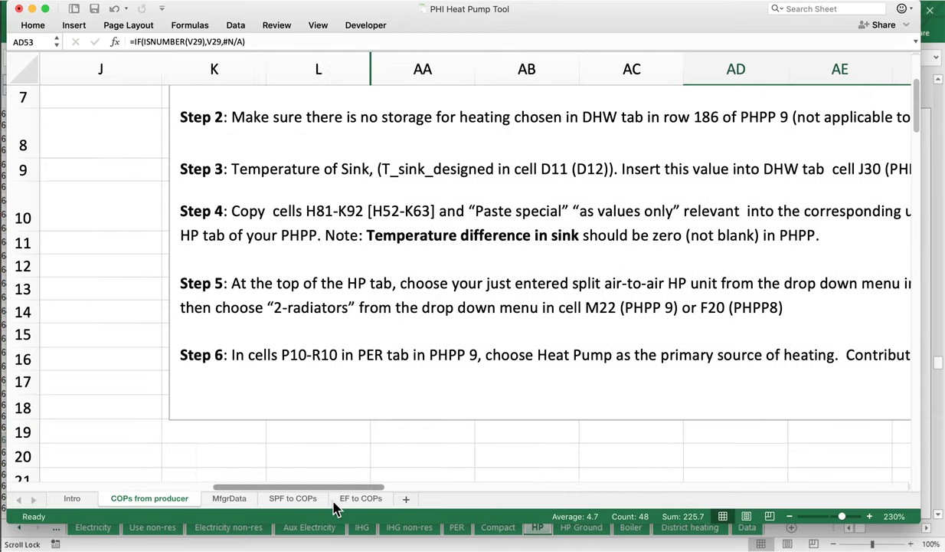
click(884, 450)
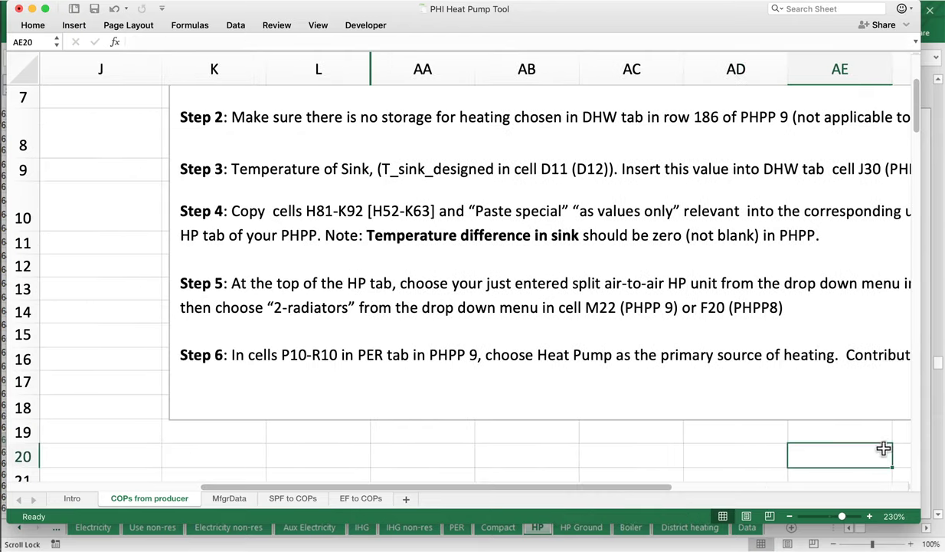
click(790, 516)
click(789, 516)
click(789, 516)
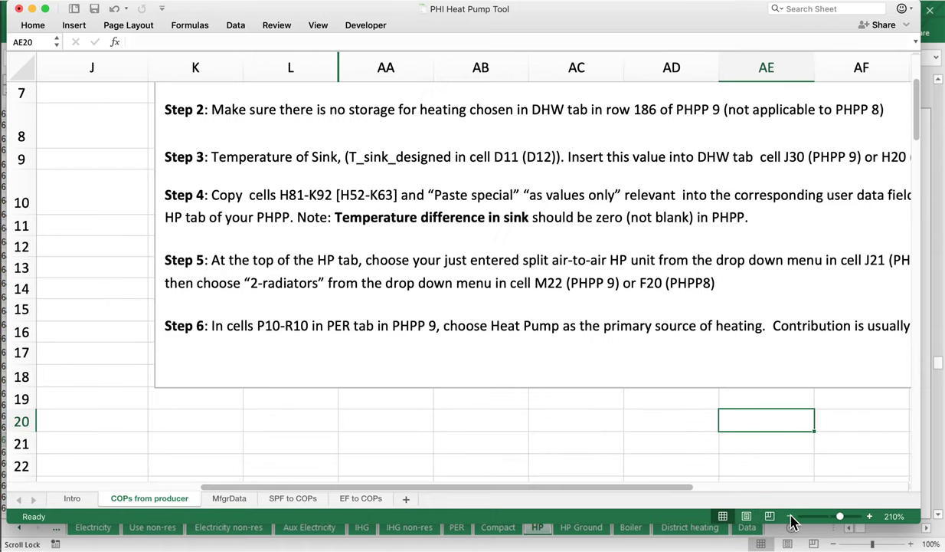
scroll(781, 387, up, 2)
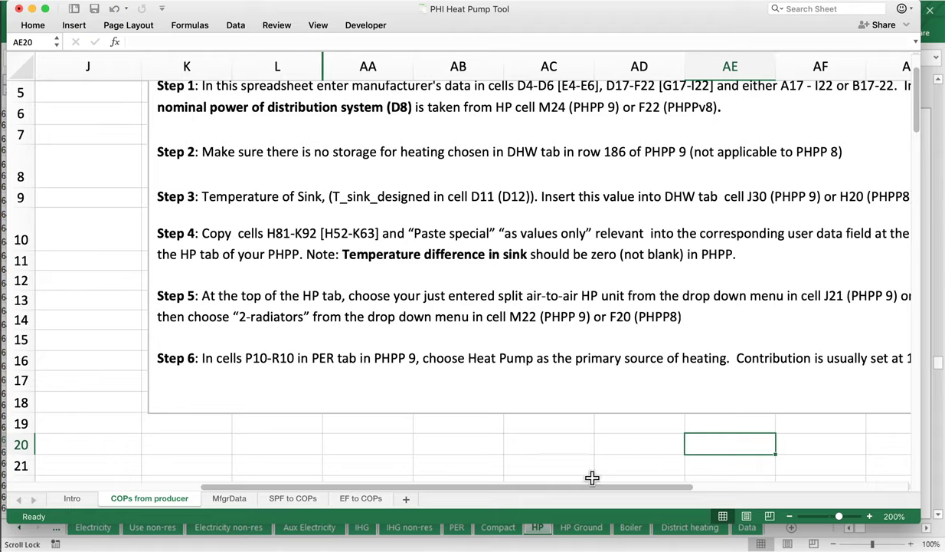
scroll(670, 491, up, 1)
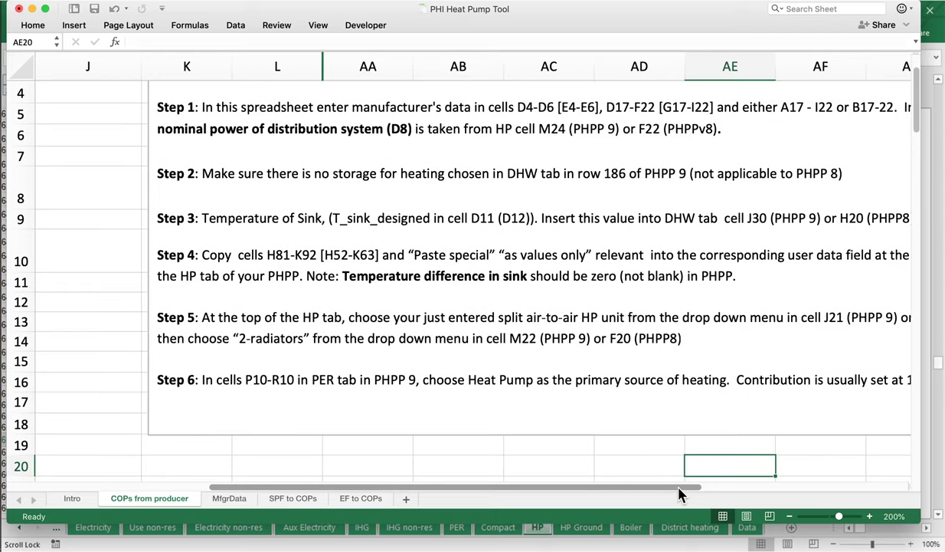
drag(681, 490, 695, 494)
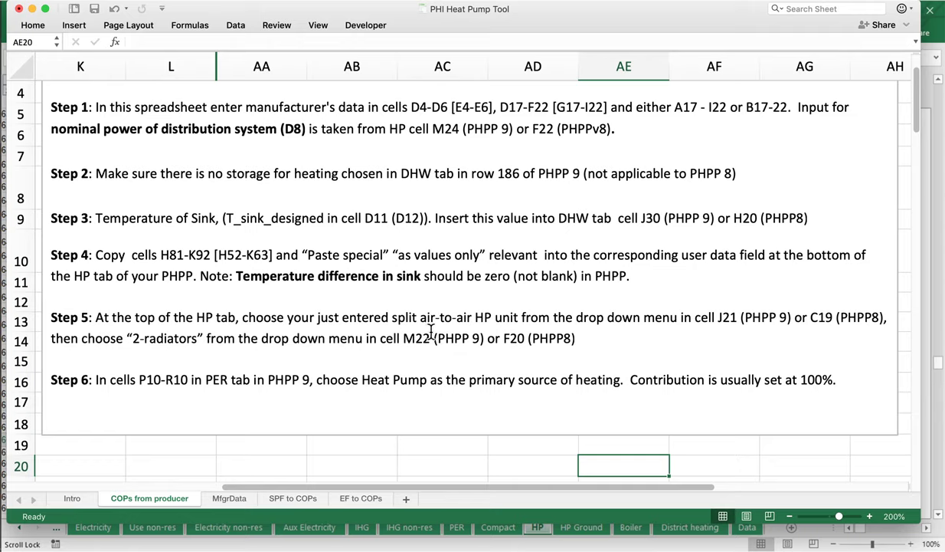
- Switch to My_Results.xlsx and examine the available options for Selection of distribution system in cell M22 of the HP worksheet
click(264, 543)
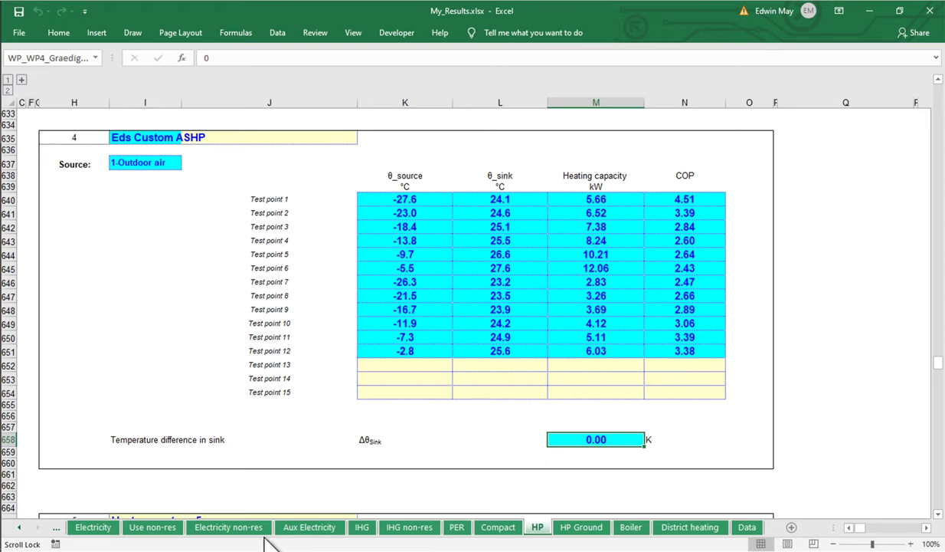
scroll(298, 371, up, 20)
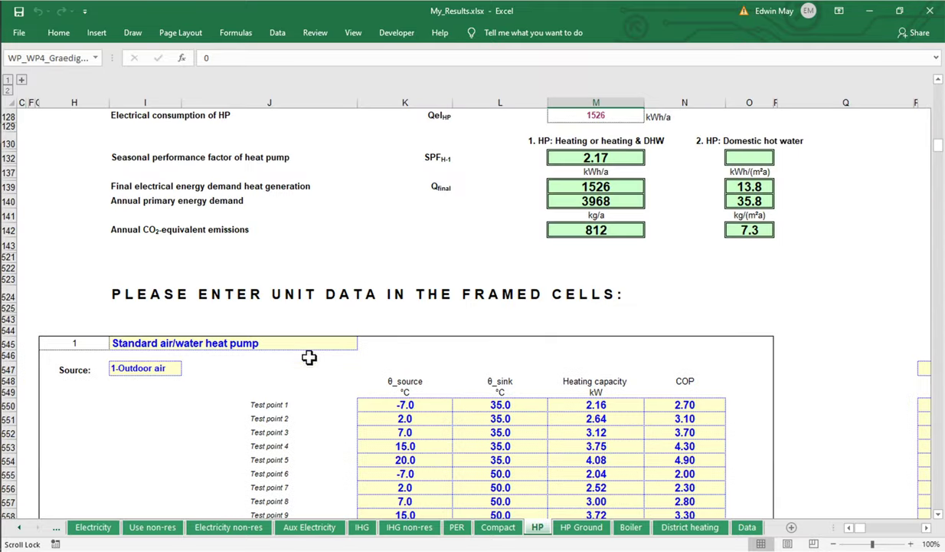
click(591, 103)
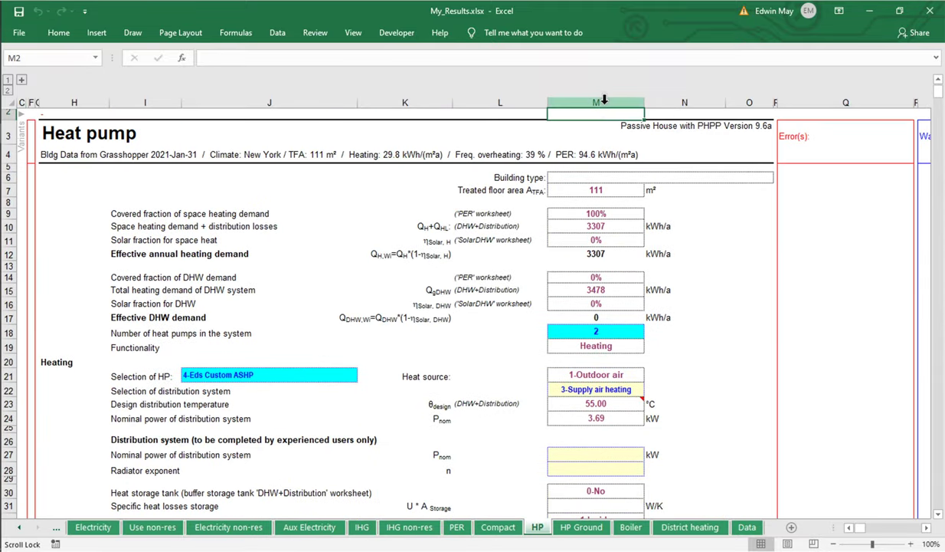
click(11, 391)
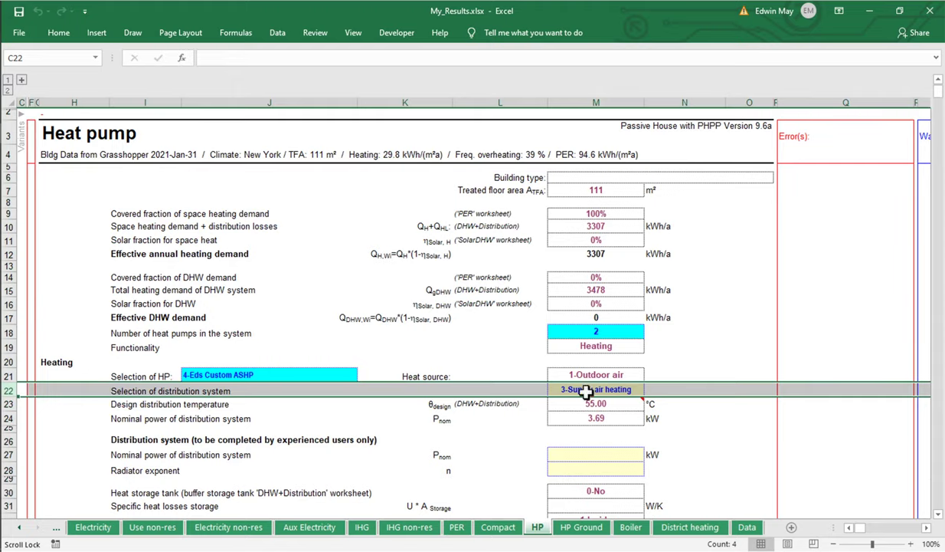
click(621, 391)
click(650, 390)
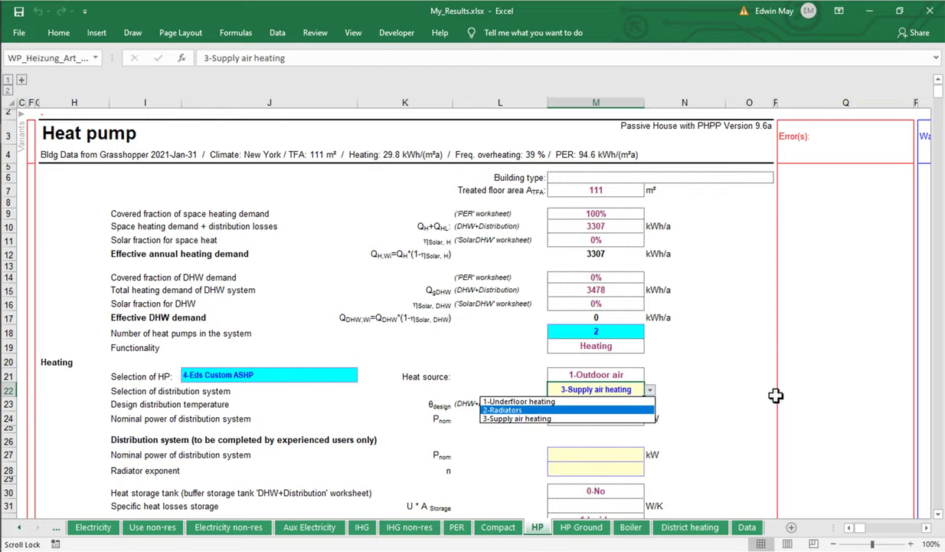
key(Escape)
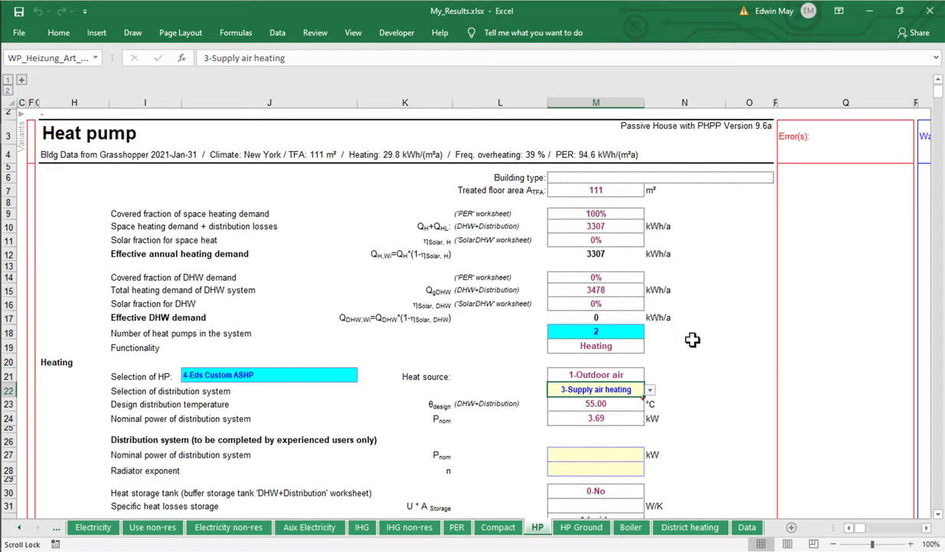
click(647, 389)
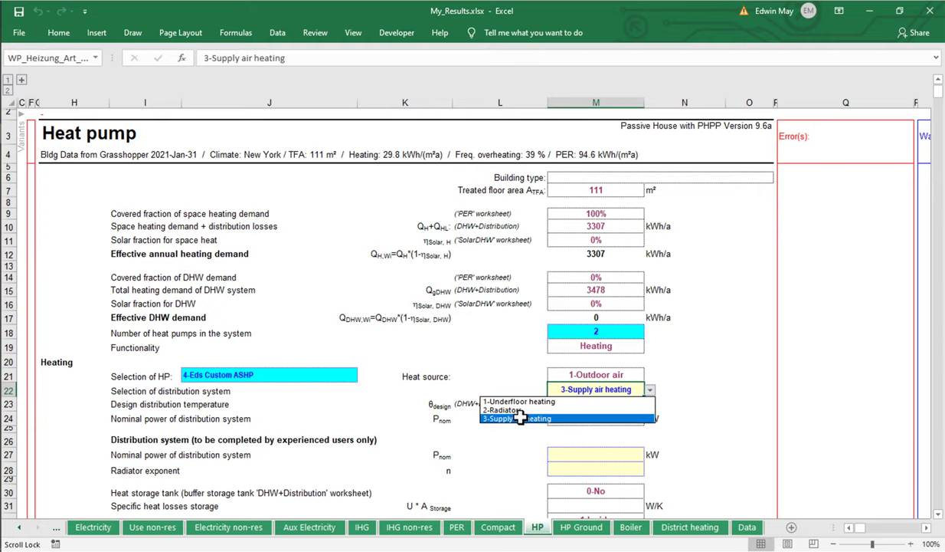
key(Escape)
scroll(754, 378, down, 4)
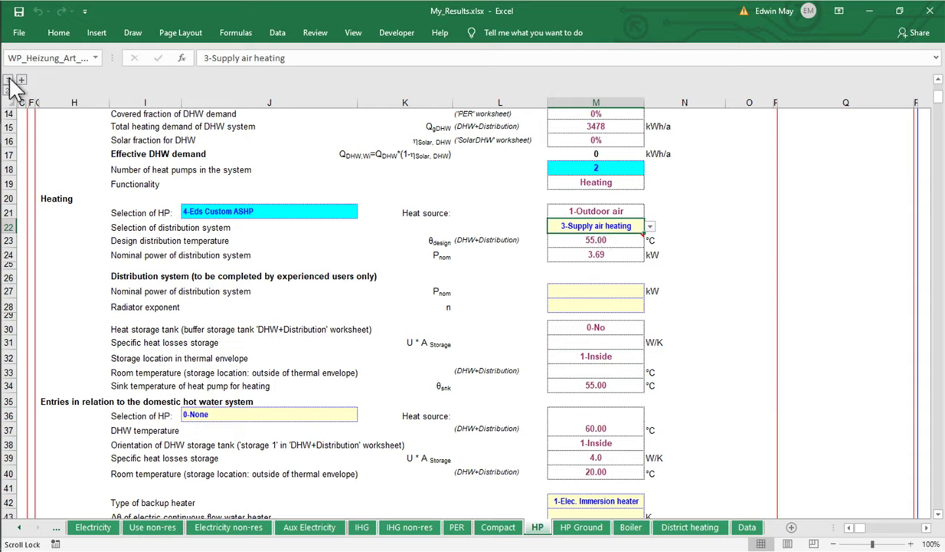
- Switch to Grasshopper and place an LBT2PH_Heating_ASHP_Options component below the Heating | HP component
mouse_move(4, 72)
click(44, 112)
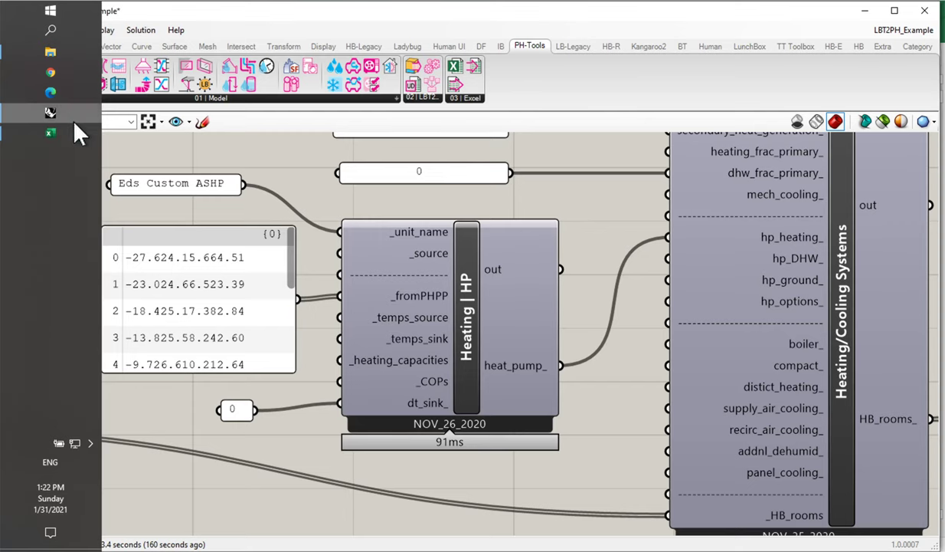
scroll(590, 241, down, 3)
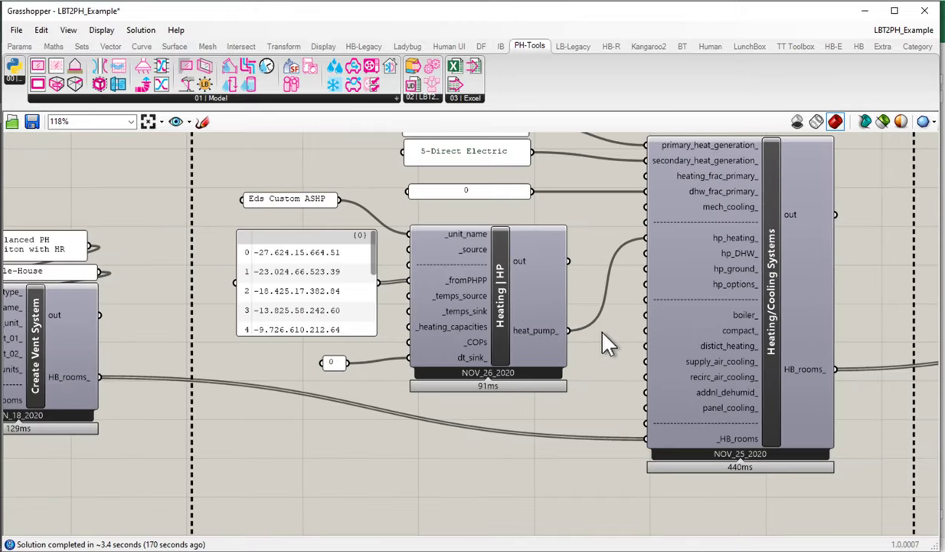
drag(603, 335, 583, 353)
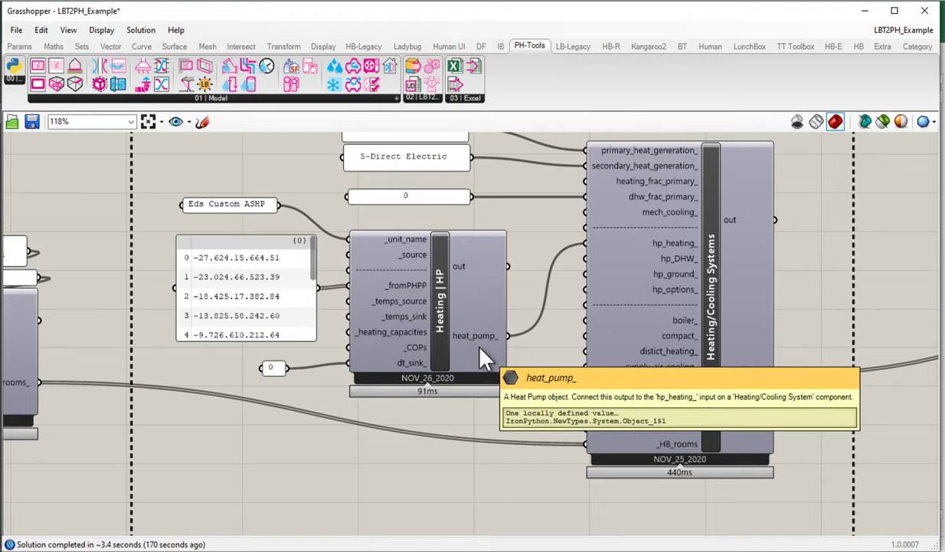
mouse_move(481, 345)
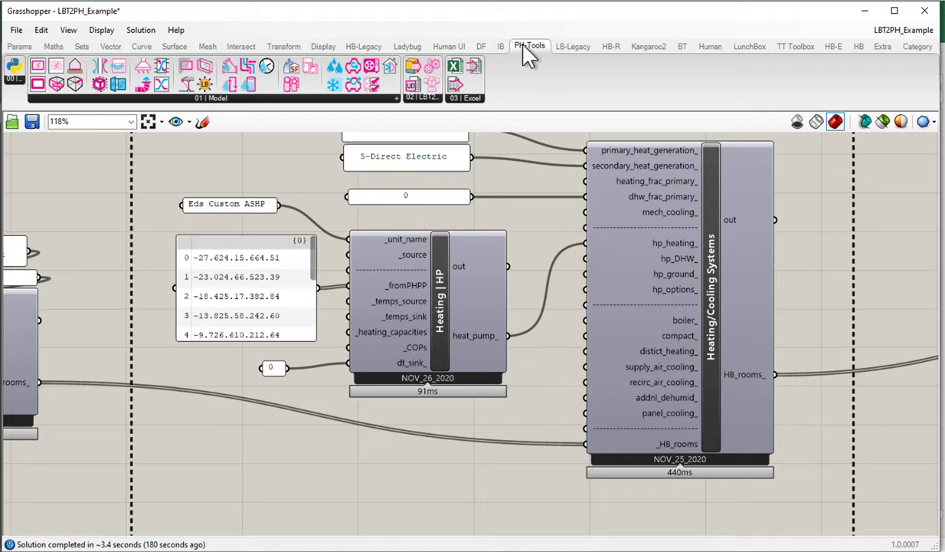
click(197, 100)
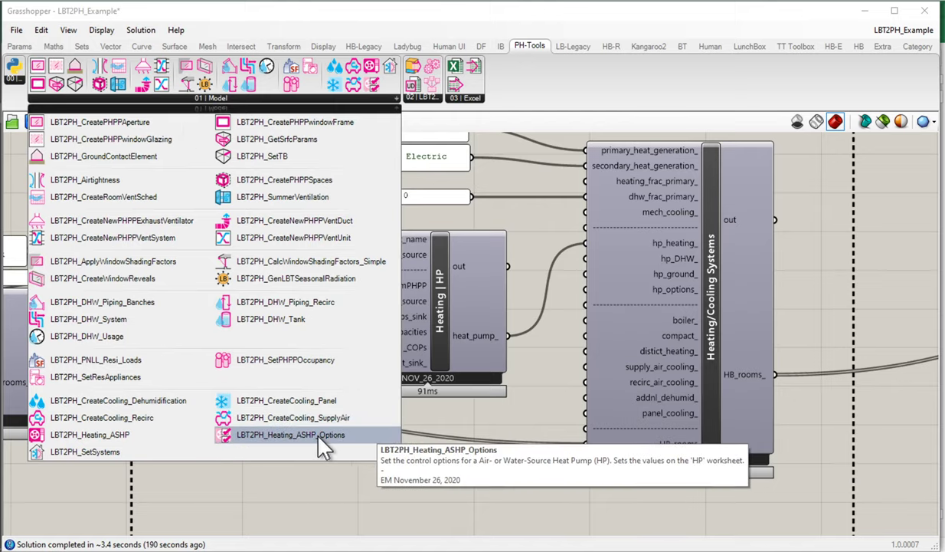
drag(321, 441, 423, 469)
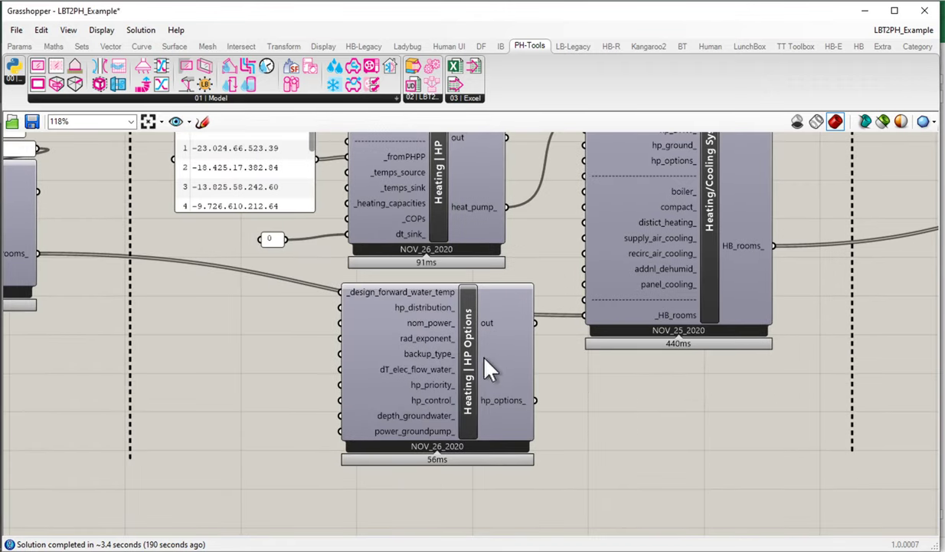
drag(480, 369, 462, 389)
scroll(419, 402, up, 2)
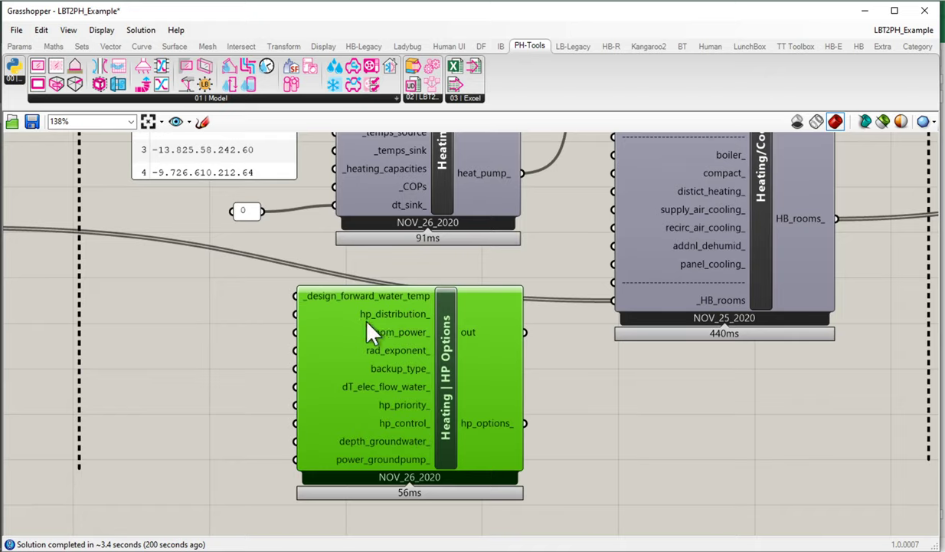
- Add a panel containing 2-Radiators, connect it to the Heating | HP Options component's hp_distribution_ input and place it beside that input
mouse_move(378, 322)
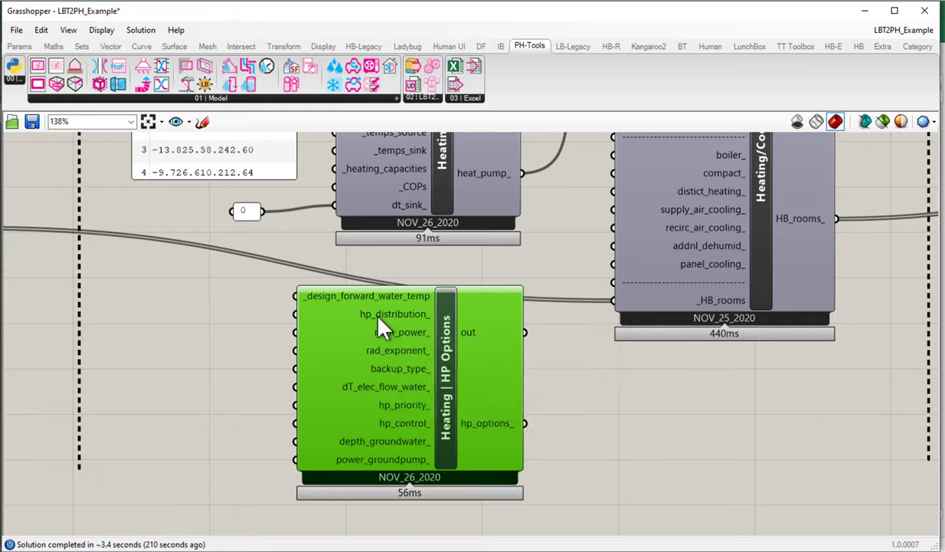
double_click(135, 335)
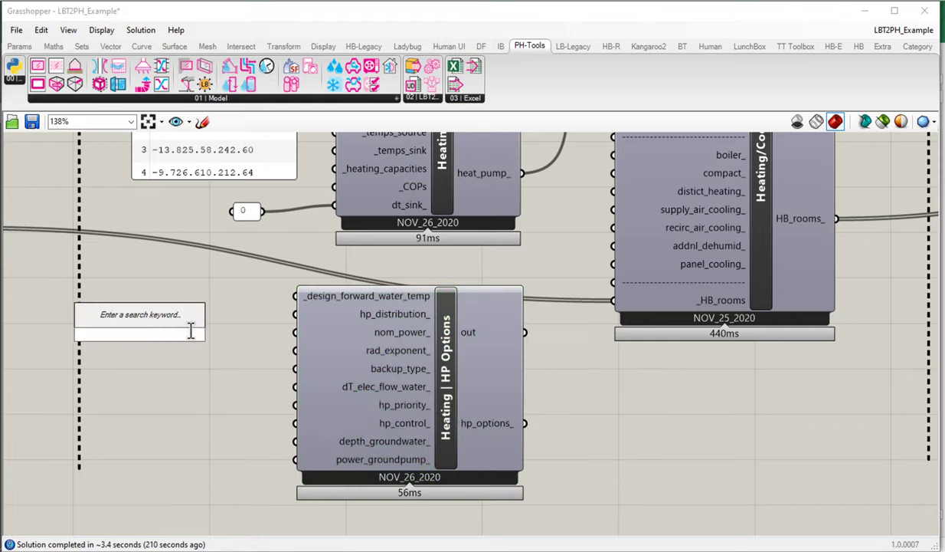
text("2-Radiators)
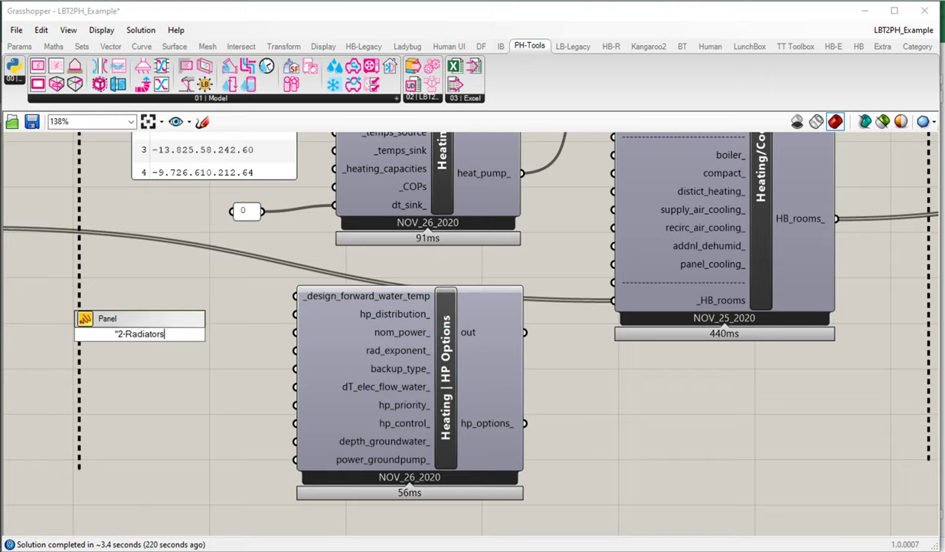
key(Return)
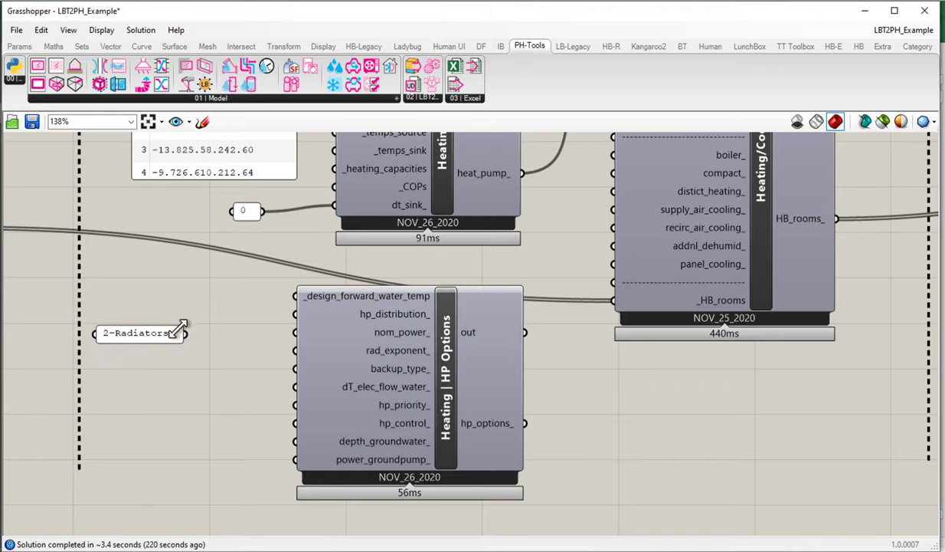
drag(184, 334, 295, 314)
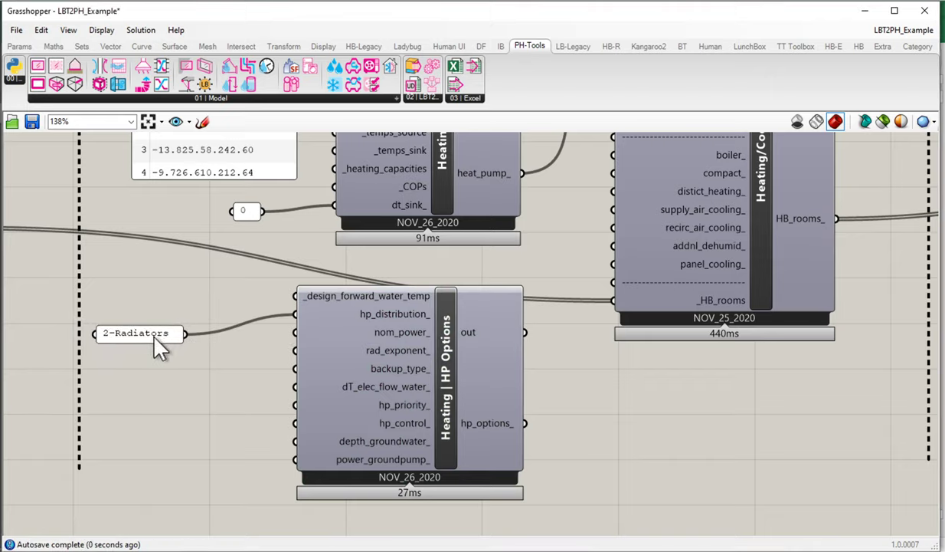
drag(159, 346, 222, 326)
- Connect the Heating | HP Options component's hp_options_ output to the hp_options_ input of the Heating/Cooling Systems component
drag(521, 409, 411, 480)
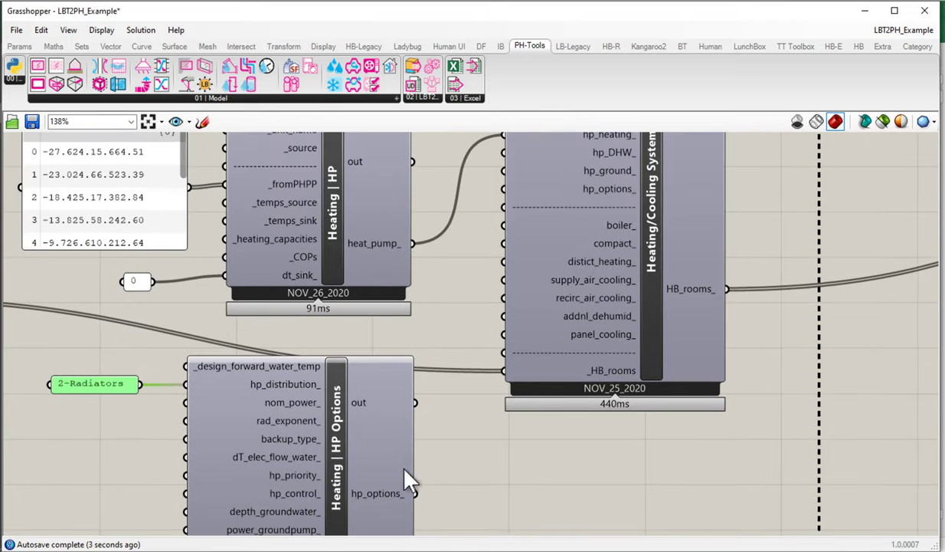
scroll(381, 506, down, 2)
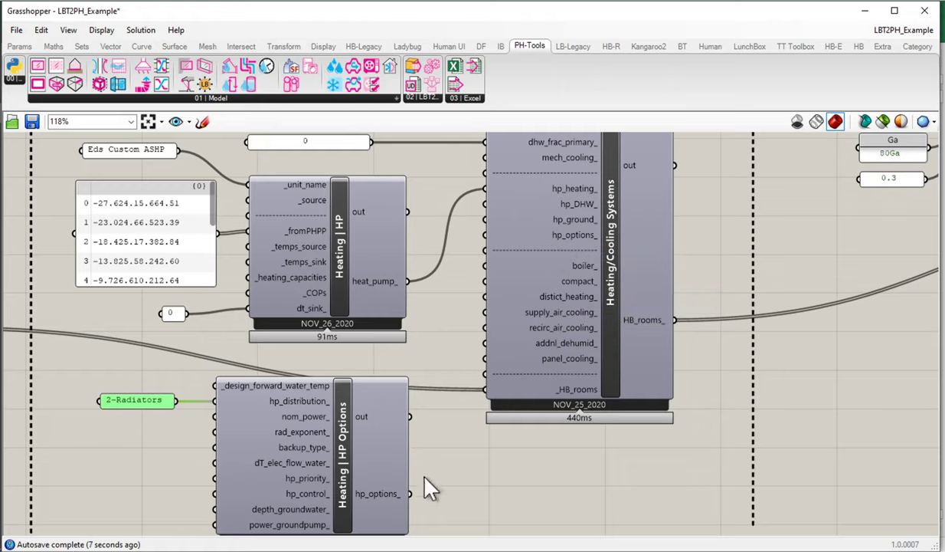
drag(419, 475, 467, 227)
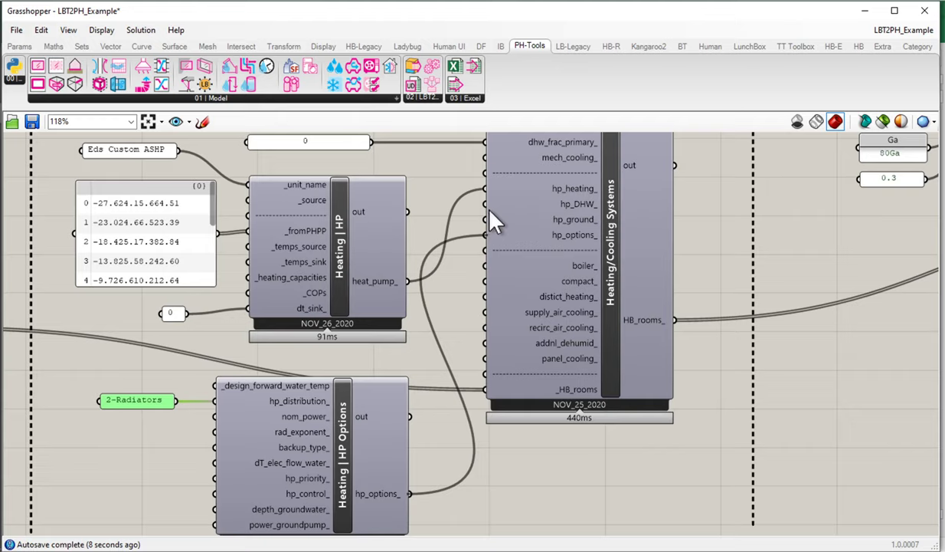
- Switch to My_Results.xlsx and check the Selection of distribution system entry on the HP worksheet
mouse_move(4, 125)
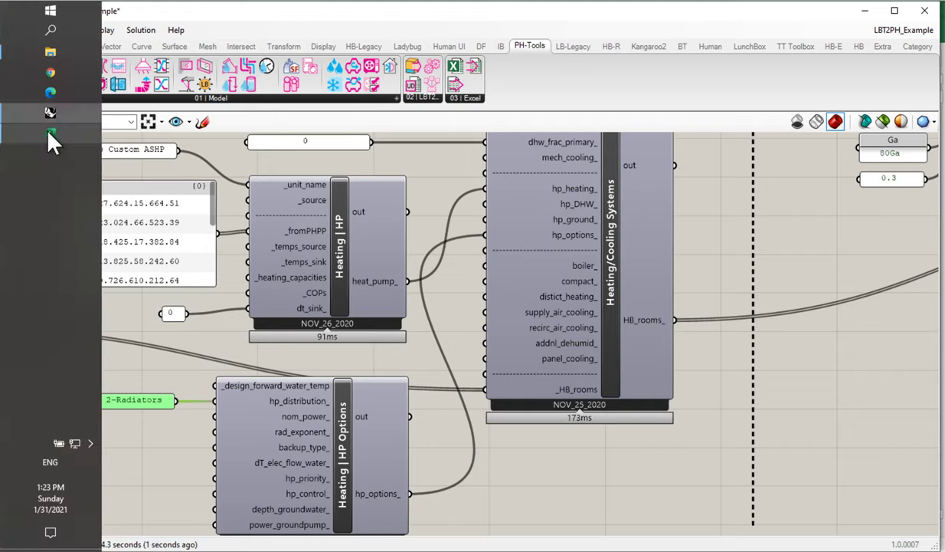
click(48, 130)
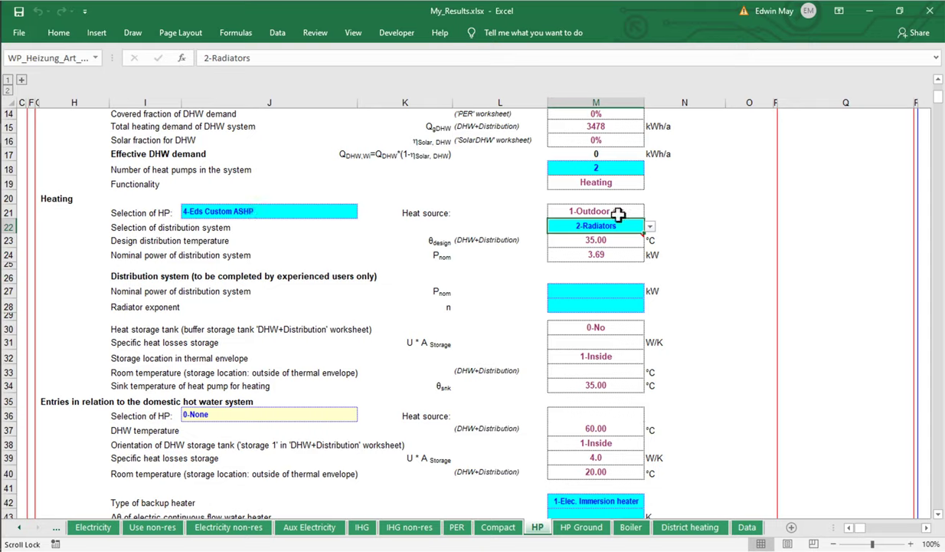
click(153, 224)
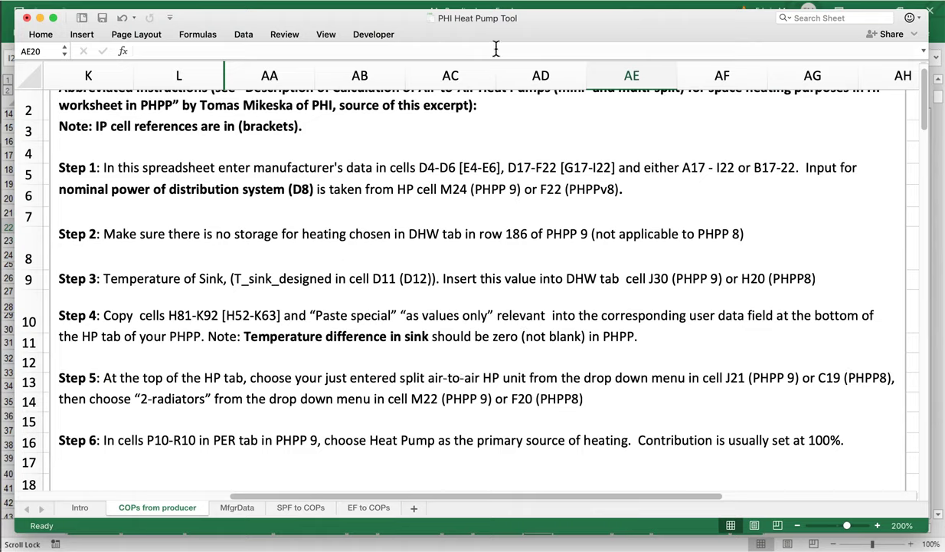
- Switch to the PHI Heat Pump Tool workbook and examine the design forward flow temperature on the COPs from producer sheet
click(797, 526)
drag(673, 497, 443, 505)
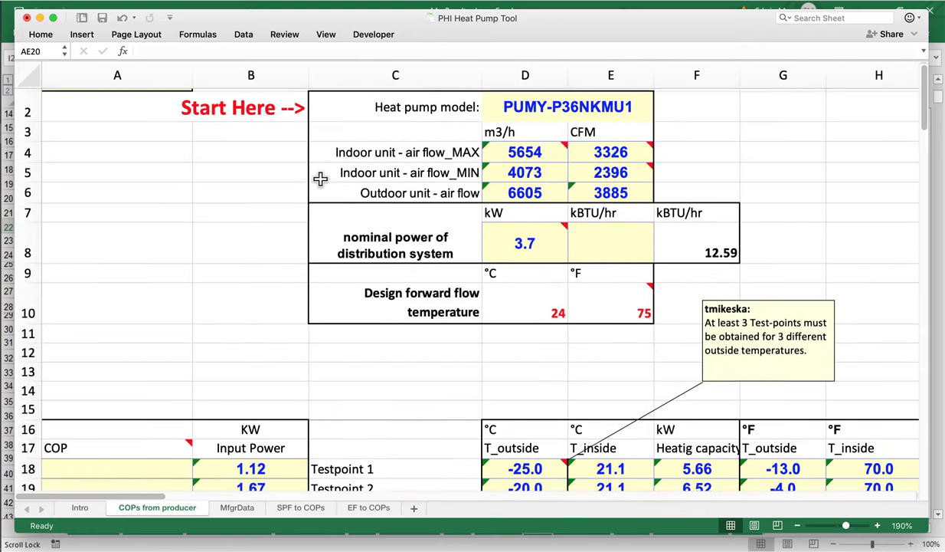
scroll(320, 178, up, 1)
click(423, 309)
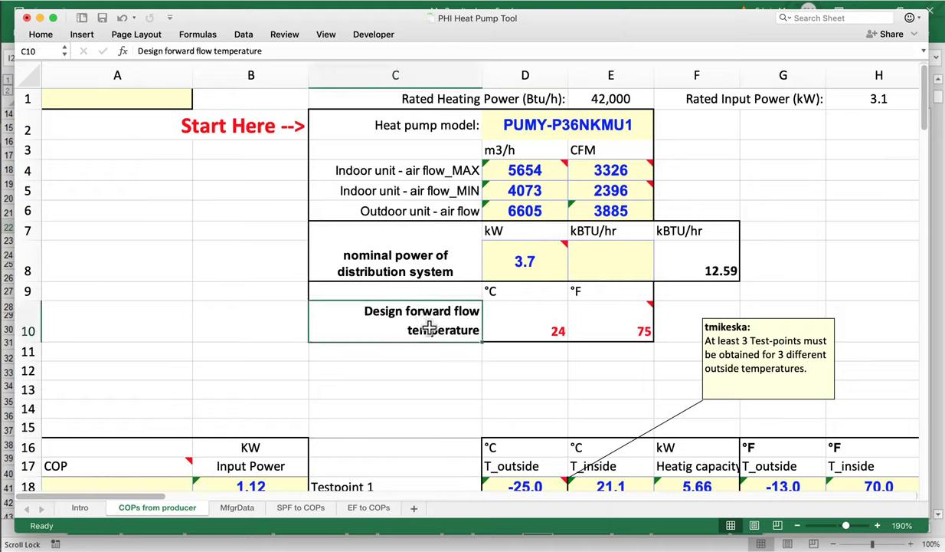
mouse_move(598, 309)
click(520, 304)
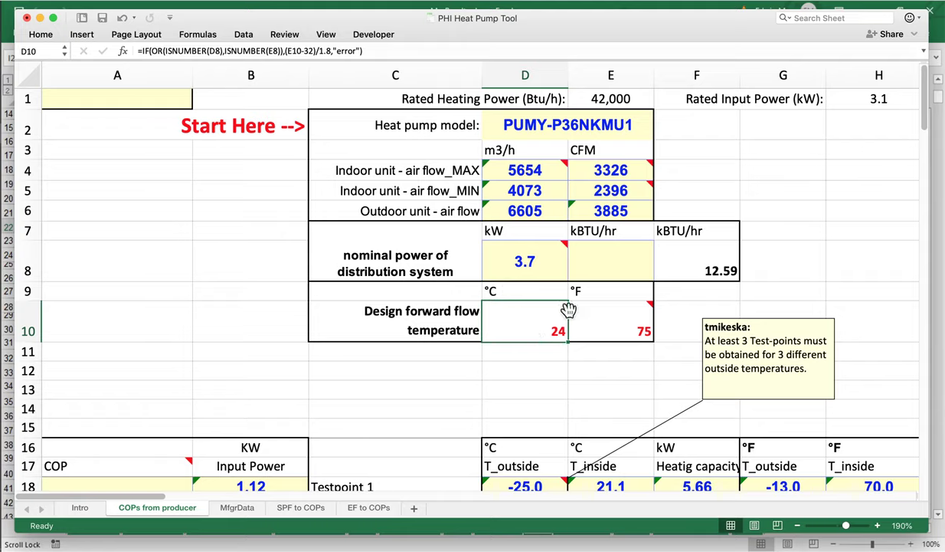
click(433, 329)
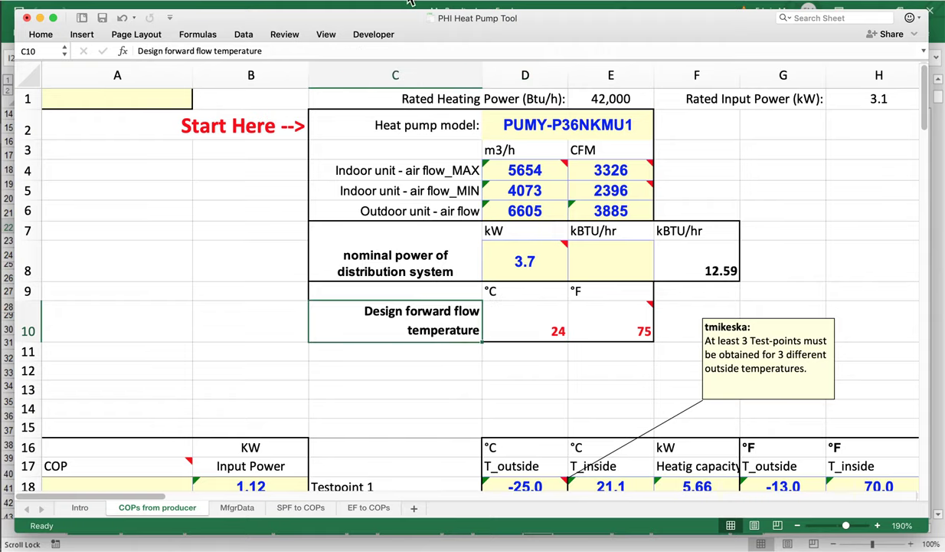
- Return to My_Results.xlsx, locate Design forward flow temperature on the DHW+Distribution worksheet and compare it with the PHI tool's cell D10
key(ctrl+Left)
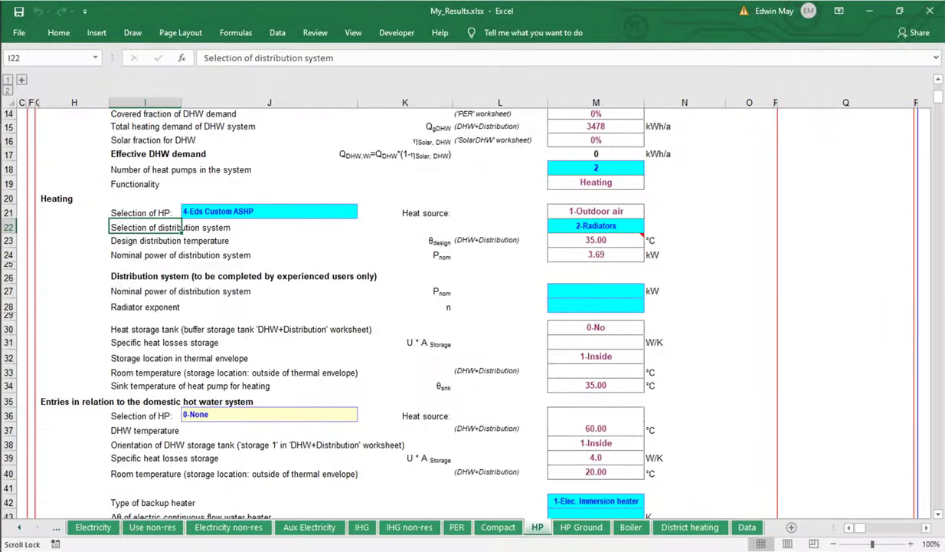
click(343, 445)
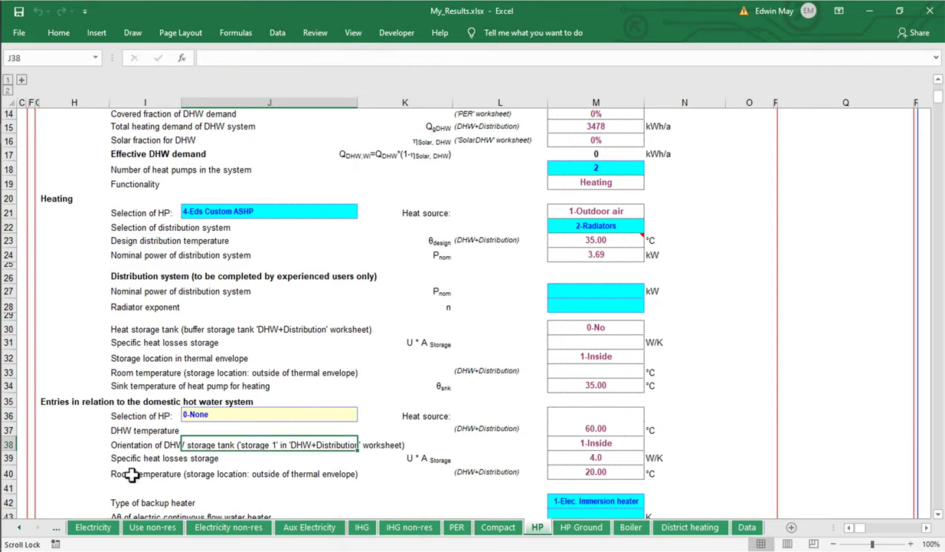
click(17, 528)
click(17, 528)
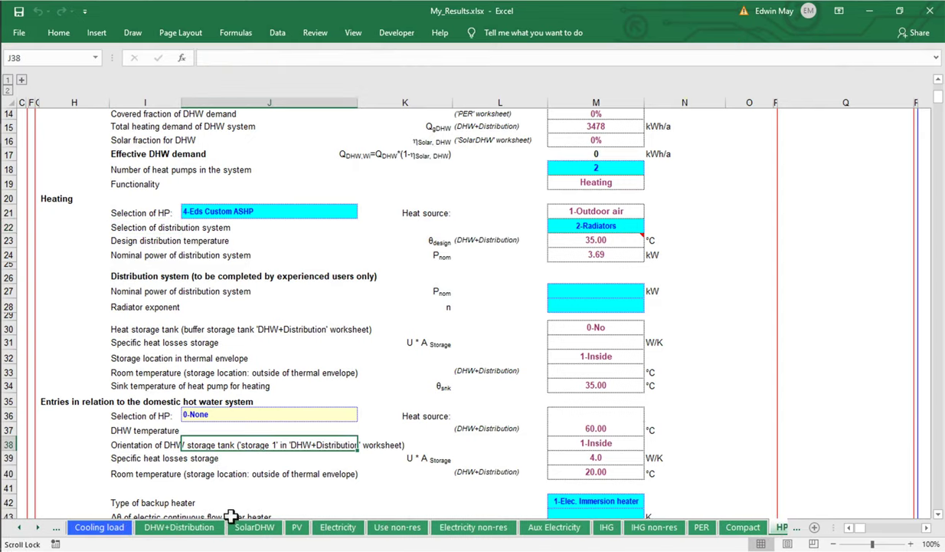
click(195, 529)
click(171, 526)
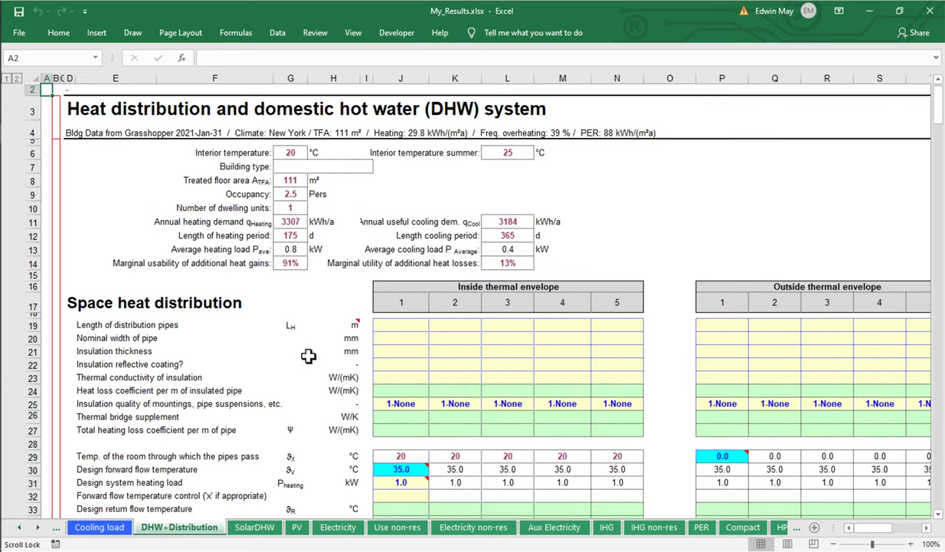
scroll(313, 341, down, 4)
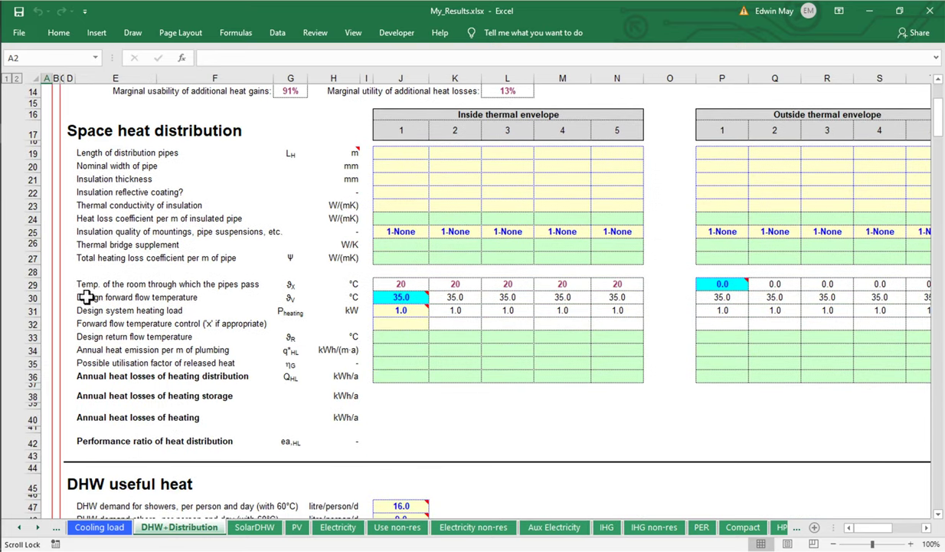
drag(84, 297, 339, 298)
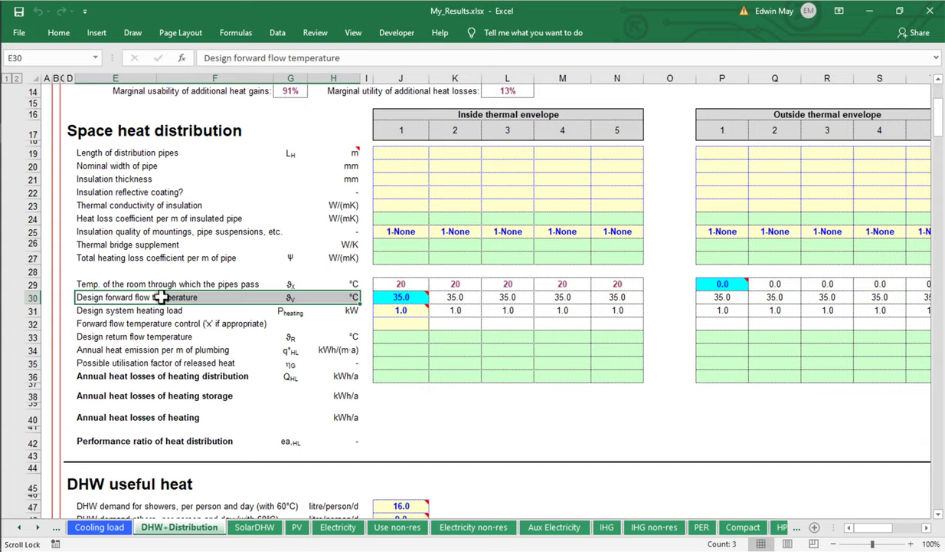
mouse_move(399, 300)
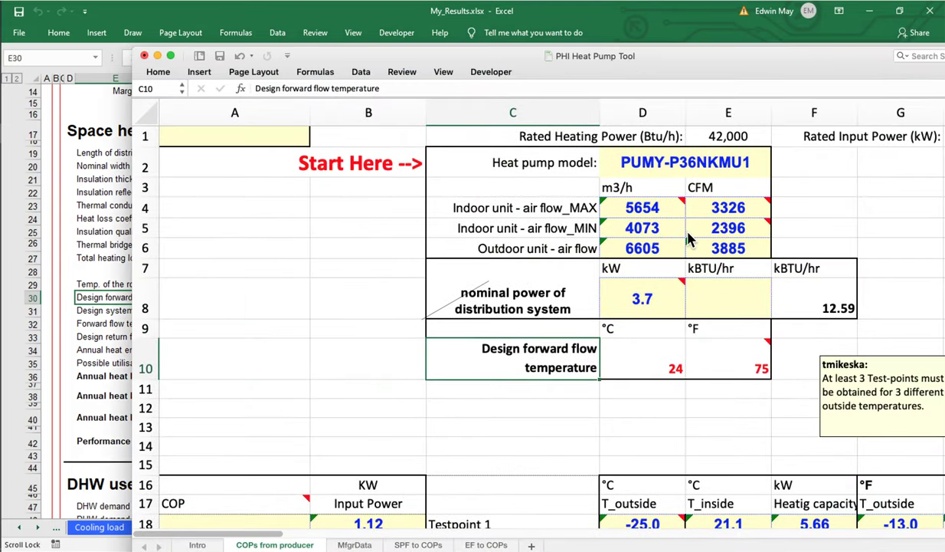
click(672, 369)
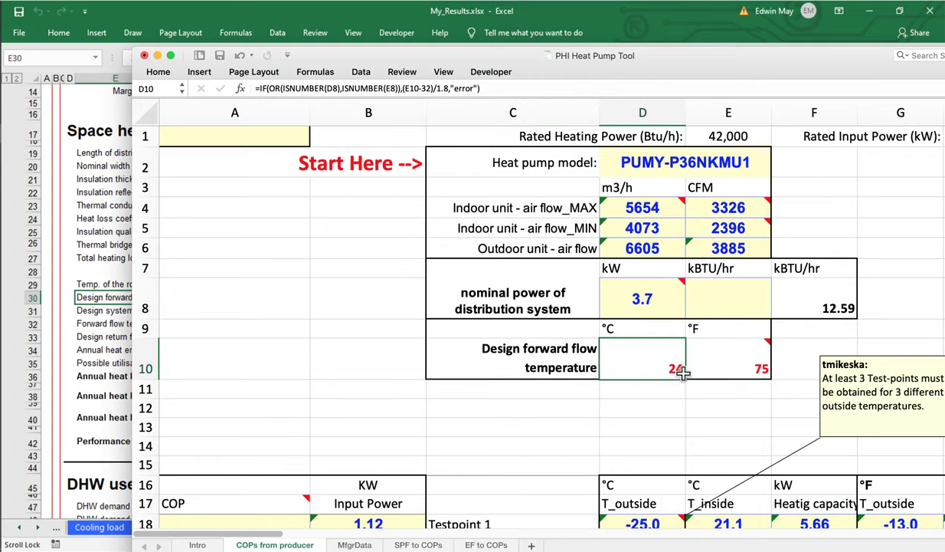
click(57, 322)
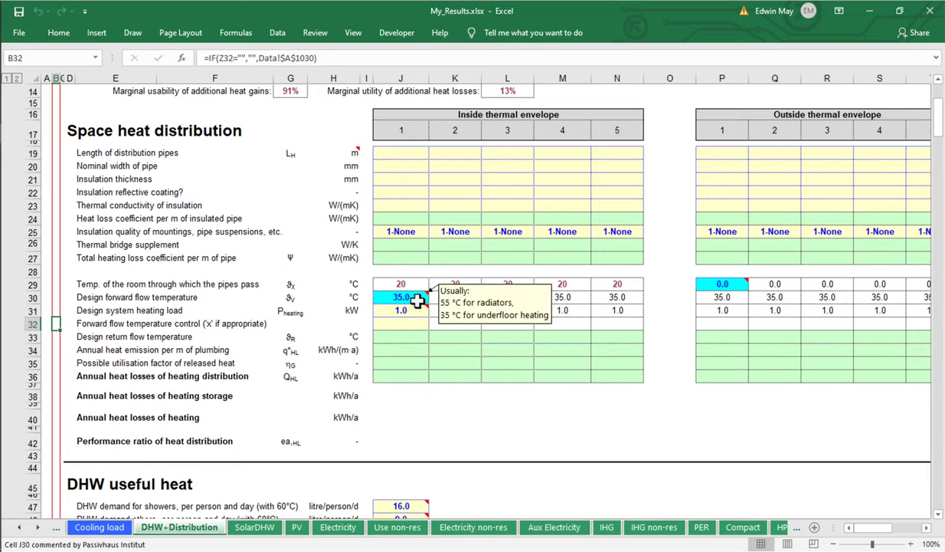
- Switch to Grasshopper, add a panel containing 24 above the 2-Radiators panel and connect it to the Heating | HP Options component's _design_forward_water_temp input
mouse_move(16, 115)
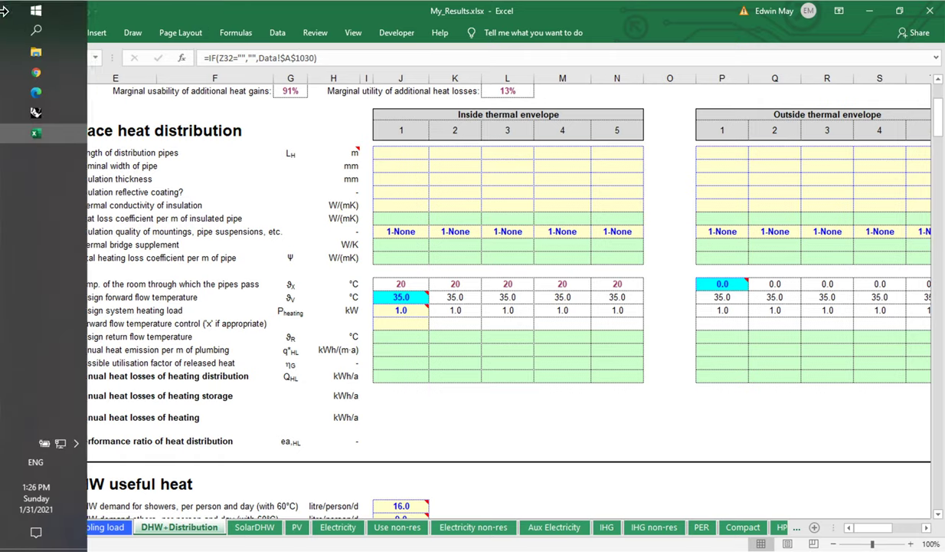
click(45, 113)
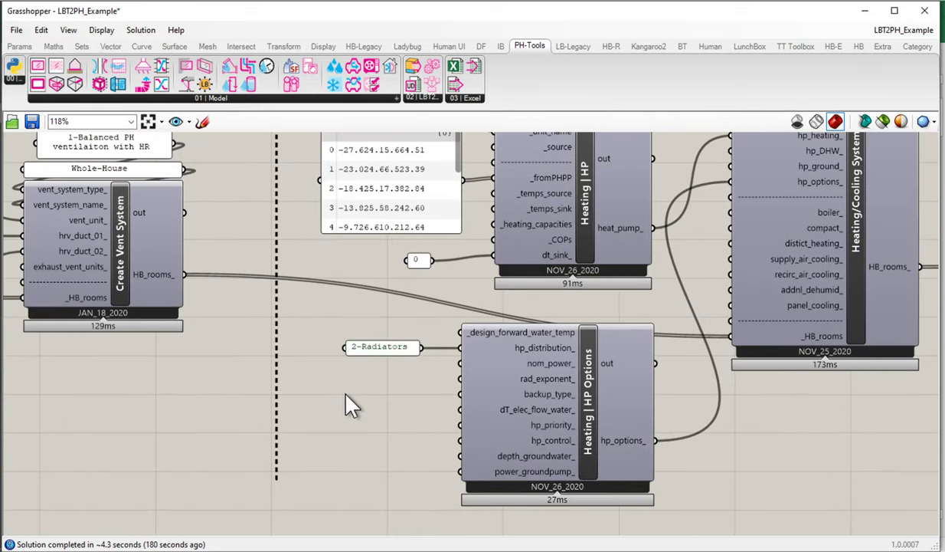
double_click(332, 378)
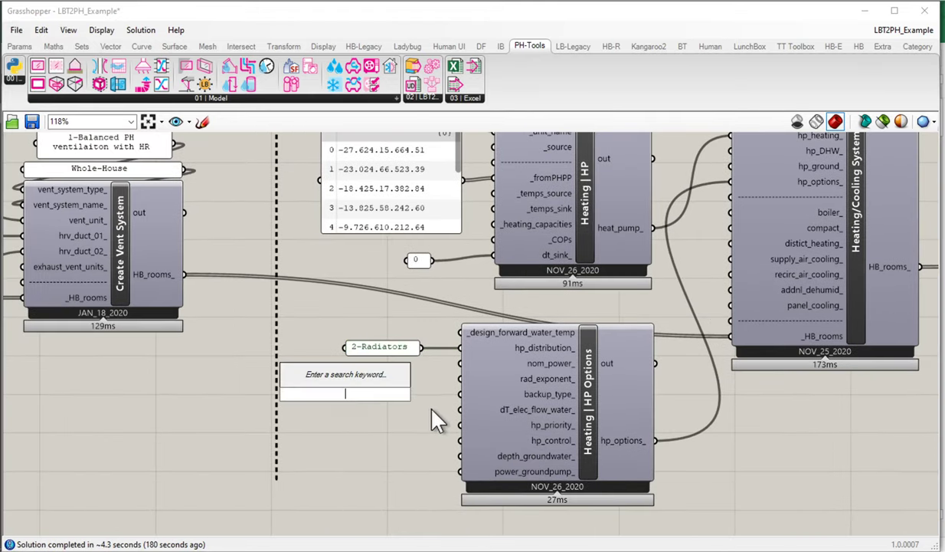
text(24)
key(Return)
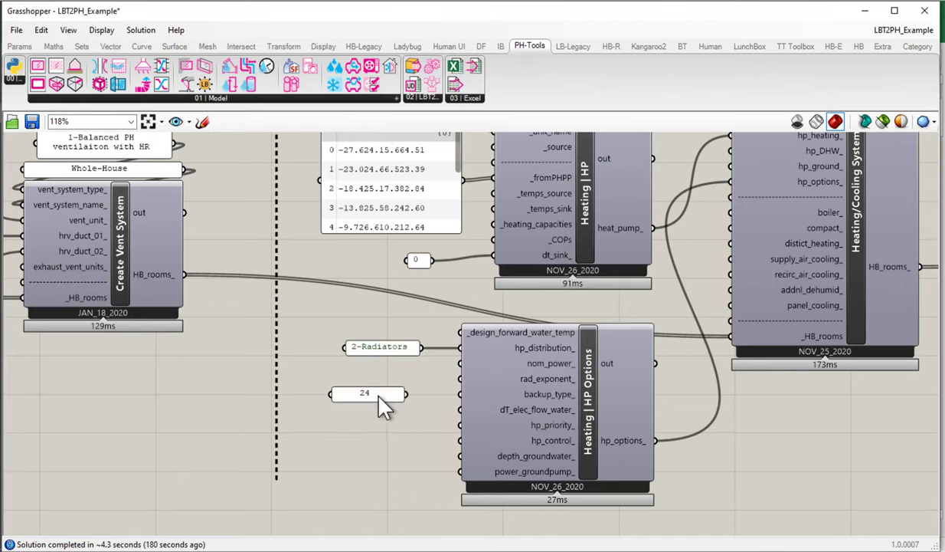
drag(375, 394, 396, 336)
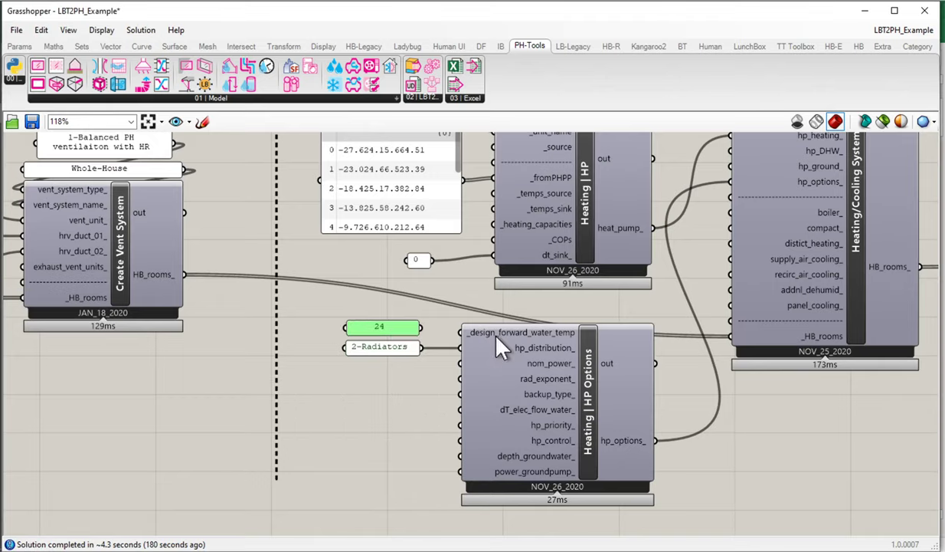
mouse_move(499, 348)
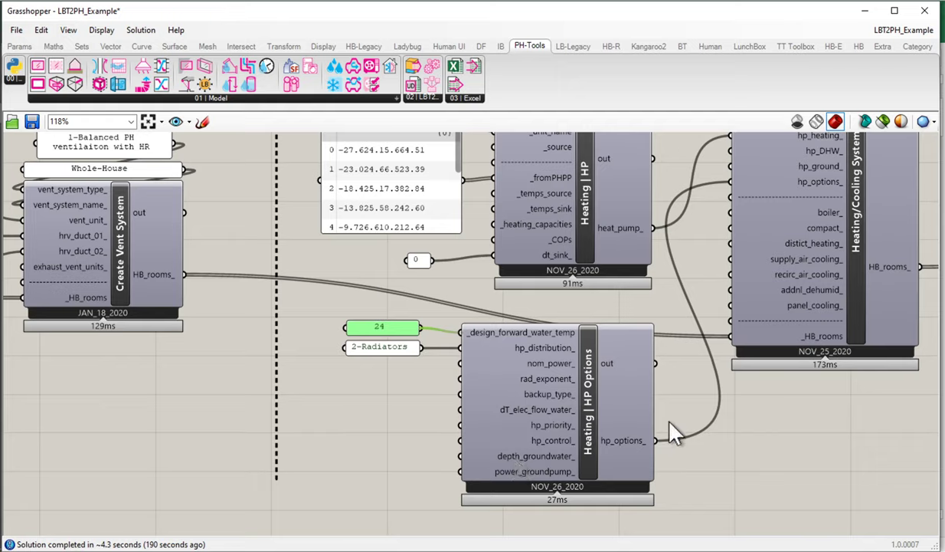
drag(672, 433, 665, 437)
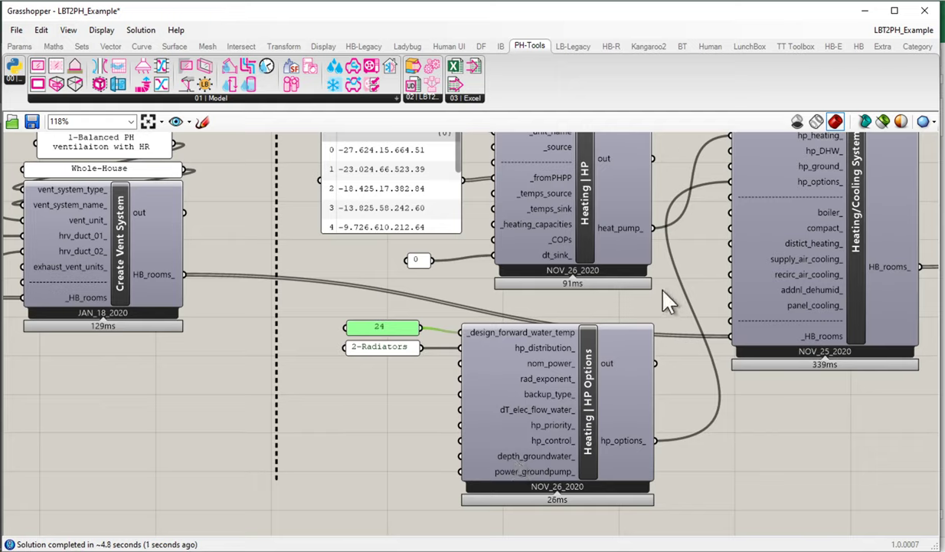
drag(654, 310, 589, 339)
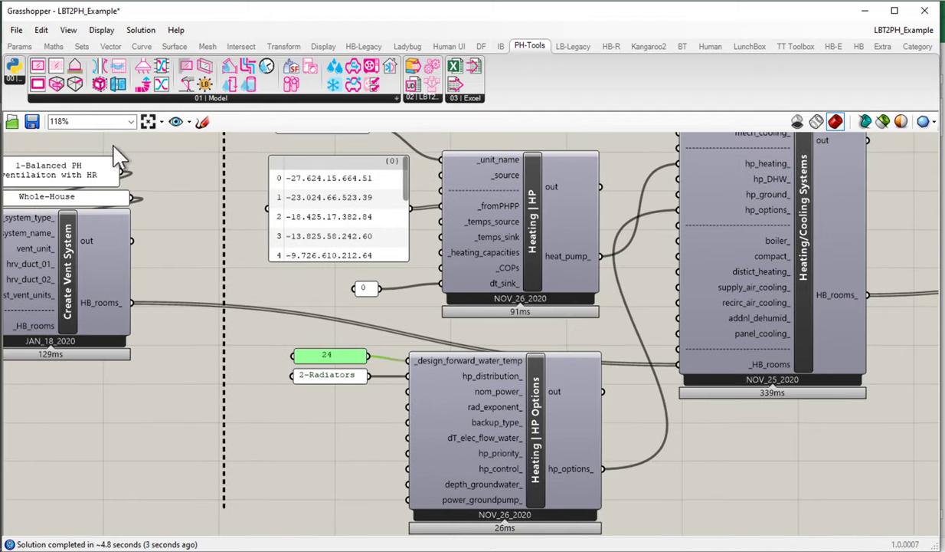
- Switch to My_Results.xlsx and check the design forward flow temperature on DHW+Distribution and the design distribution temperature on the HP worksheet
mouse_move(4, 96)
click(55, 128)
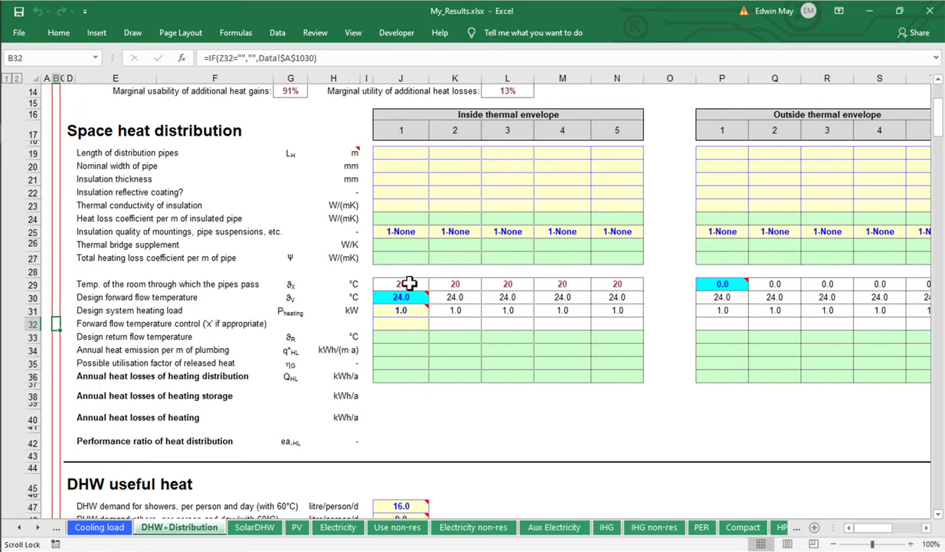
click(37, 527)
click(36, 527)
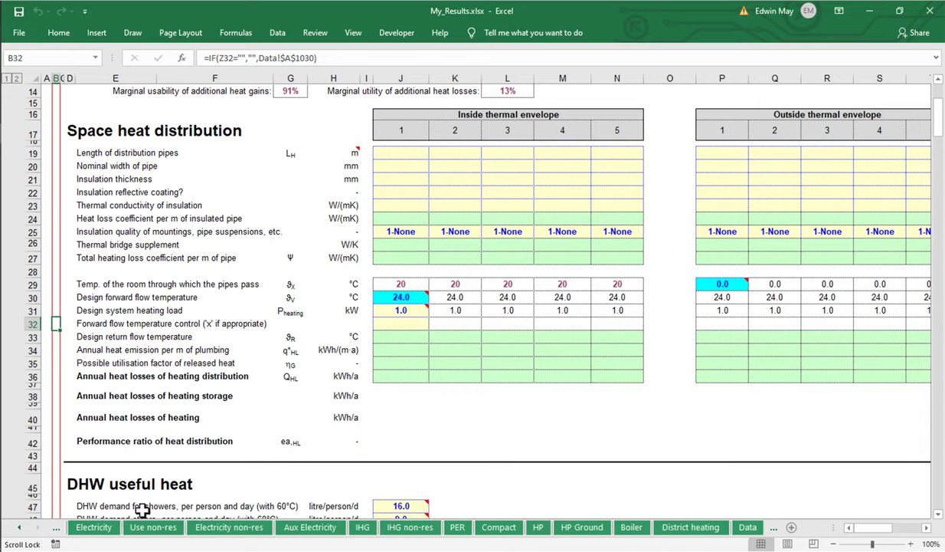
click(543, 527)
scroll(348, 259, up, 2)
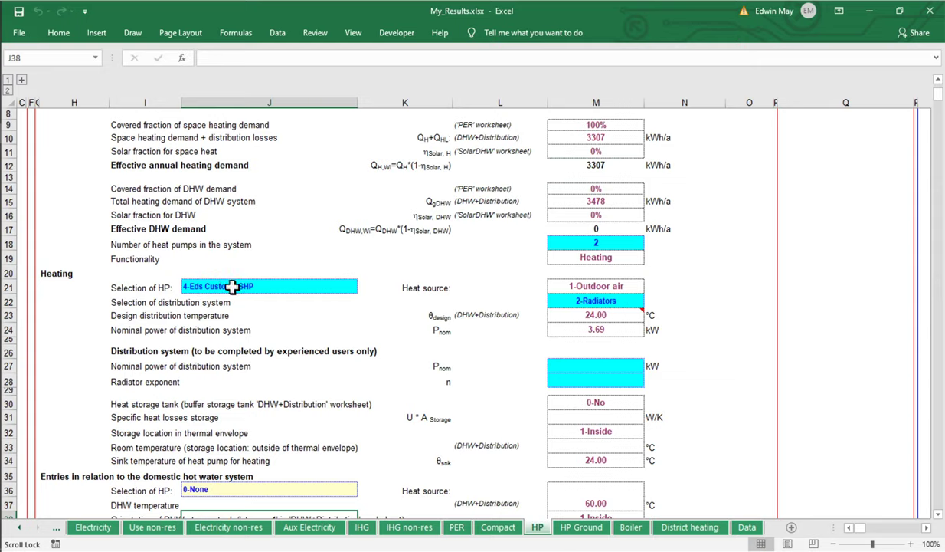
- Review the HP worksheet's test points, space heat and direct electricity results, and the heat pump's final energy demand on the PER worksheet
scroll(255, 286, down, 4)
scroll(255, 287, down, 20)
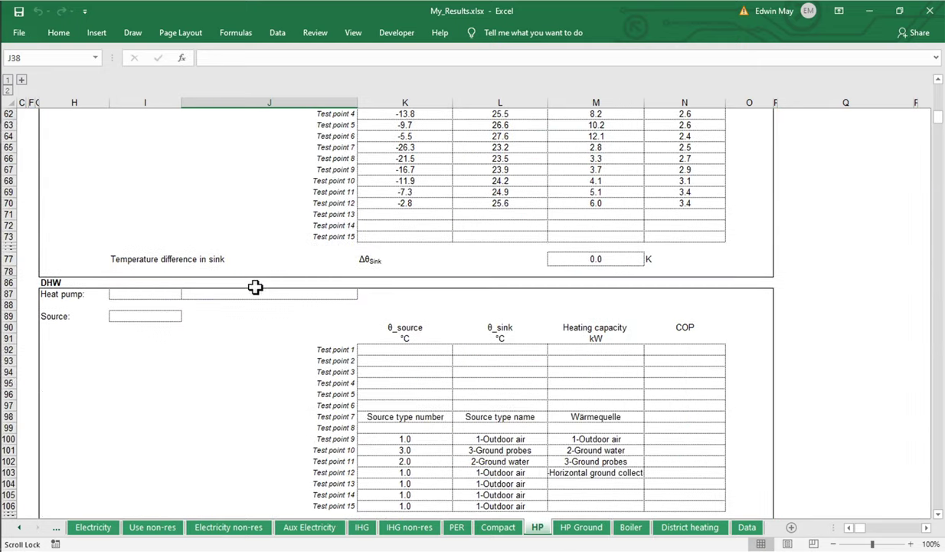
scroll(253, 286, down, 4)
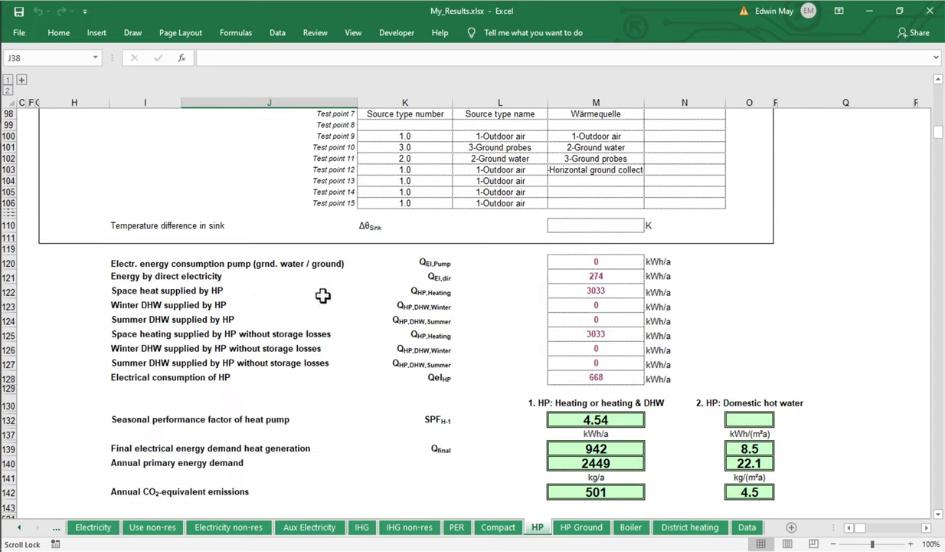
click(610, 291)
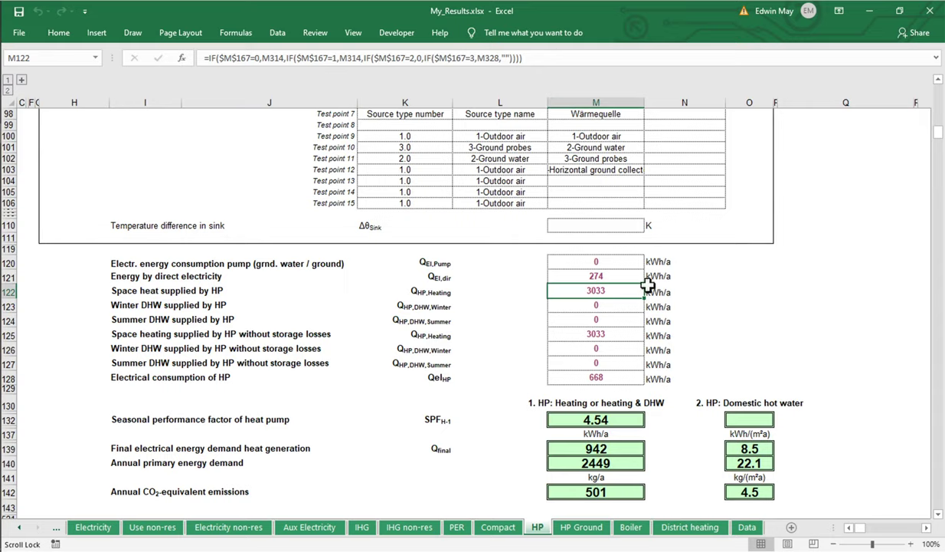
click(605, 277)
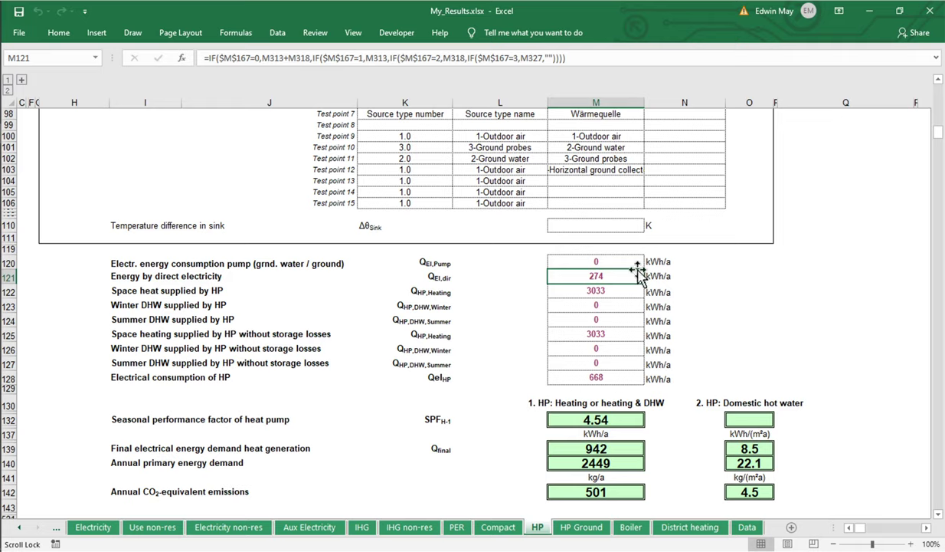
click(458, 527)
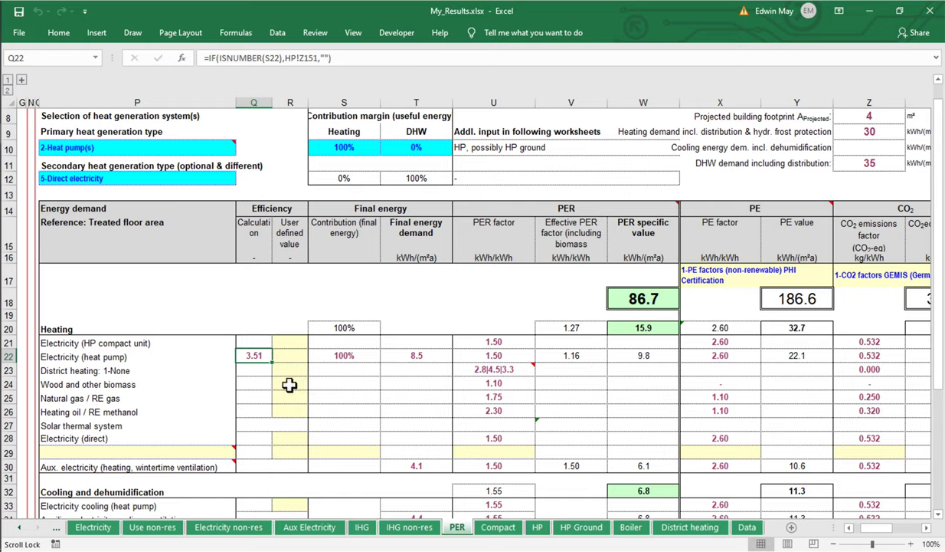
click(442, 360)
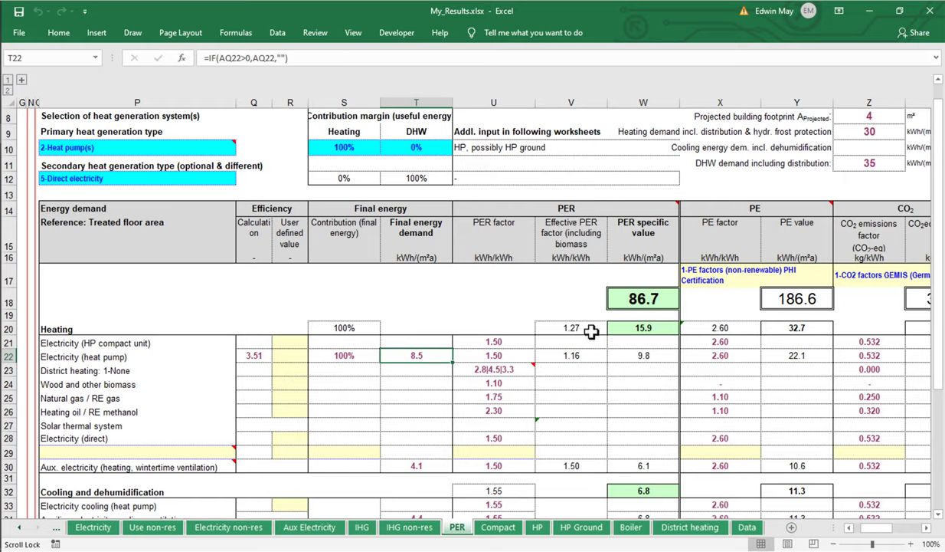
- Switch to Grasshopper and review the wiring of the Heating | HP, HP Options and Heating/Cooling Systems components
mouse_move(3, 60)
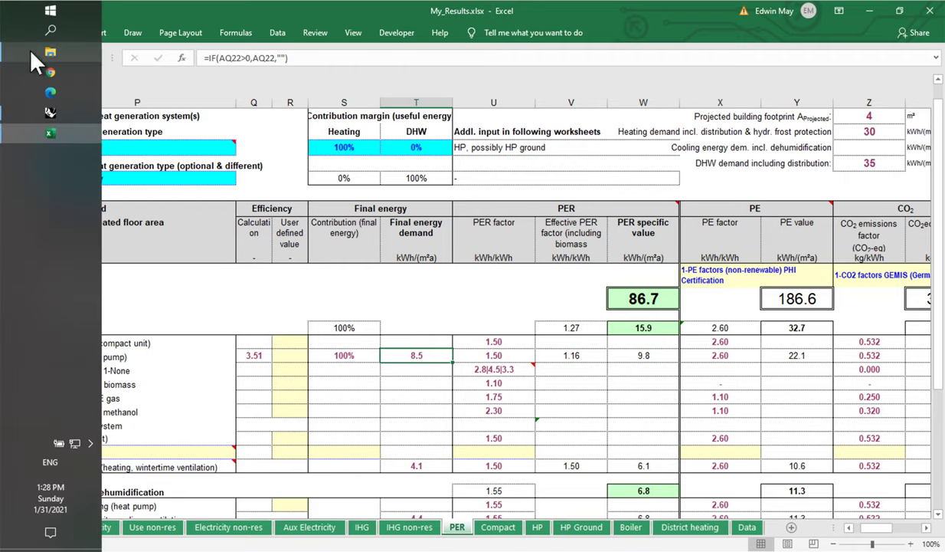
click(51, 112)
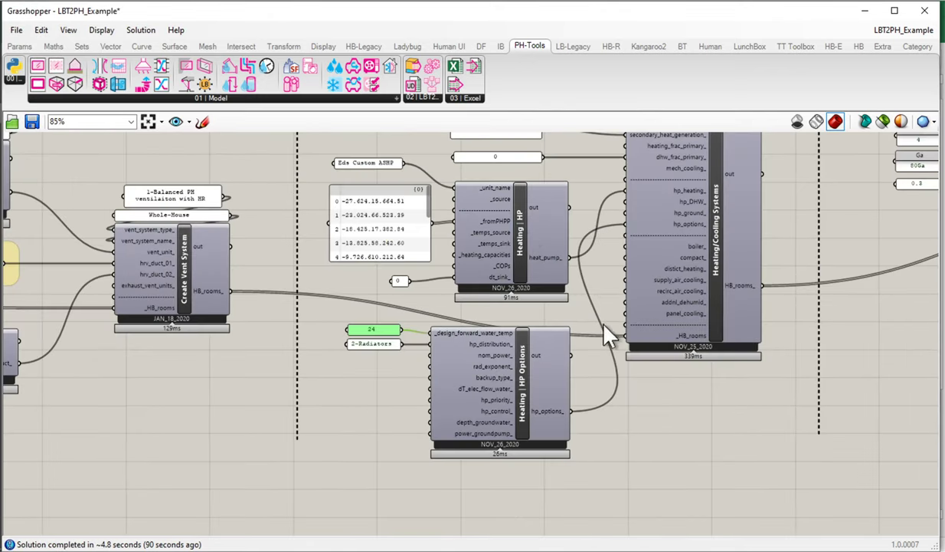
drag(612, 327, 442, 310)
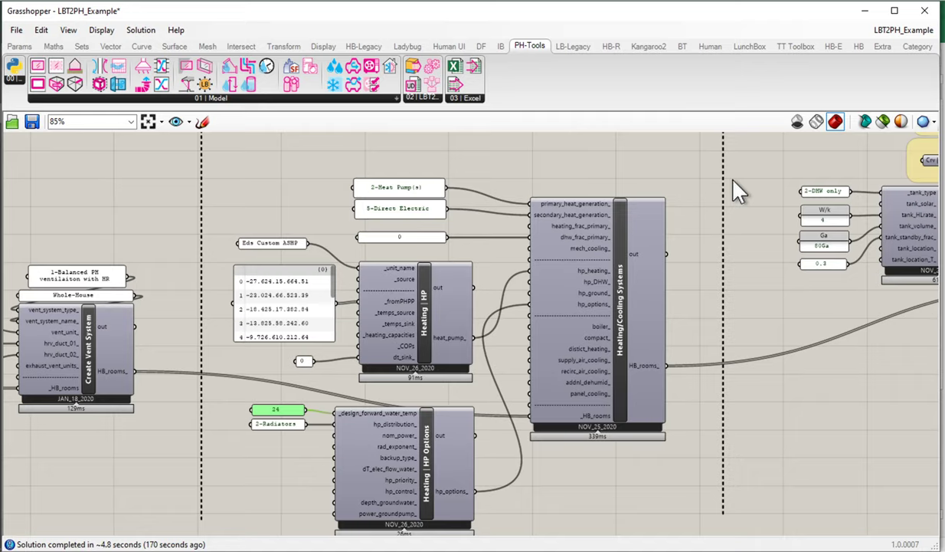
scroll(397, 309, up, 2)
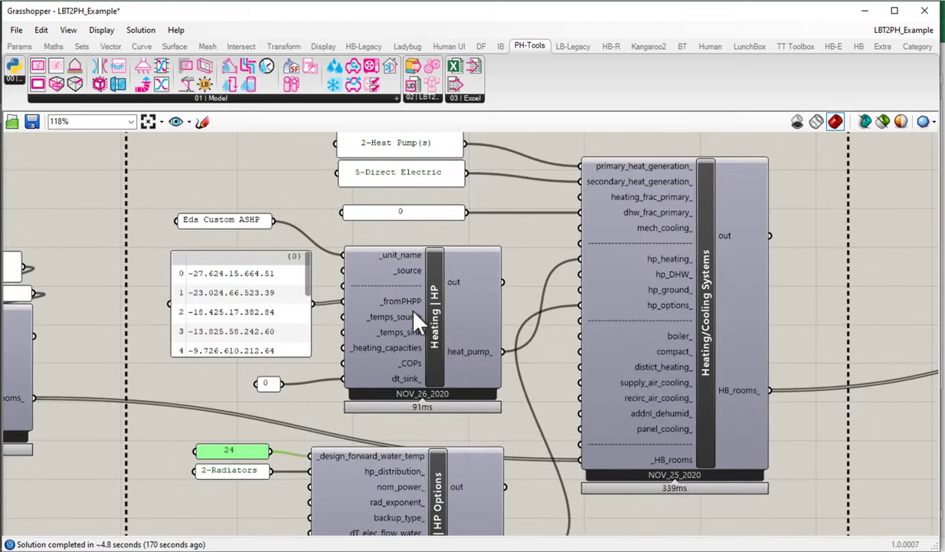